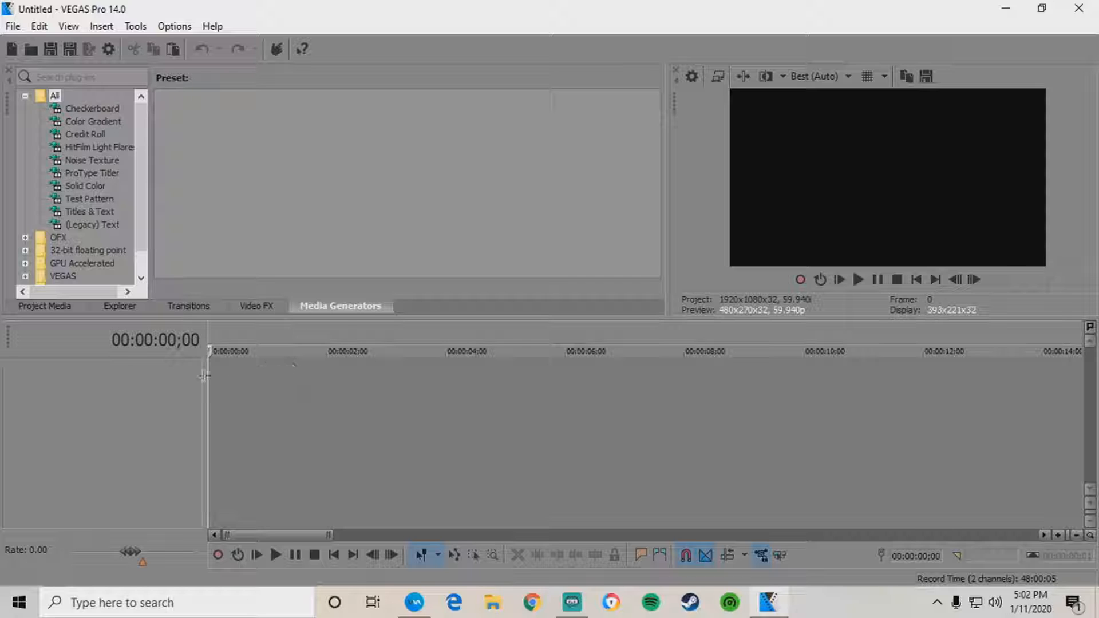
Insert three video tracks into the empty project
right_click(180, 395)
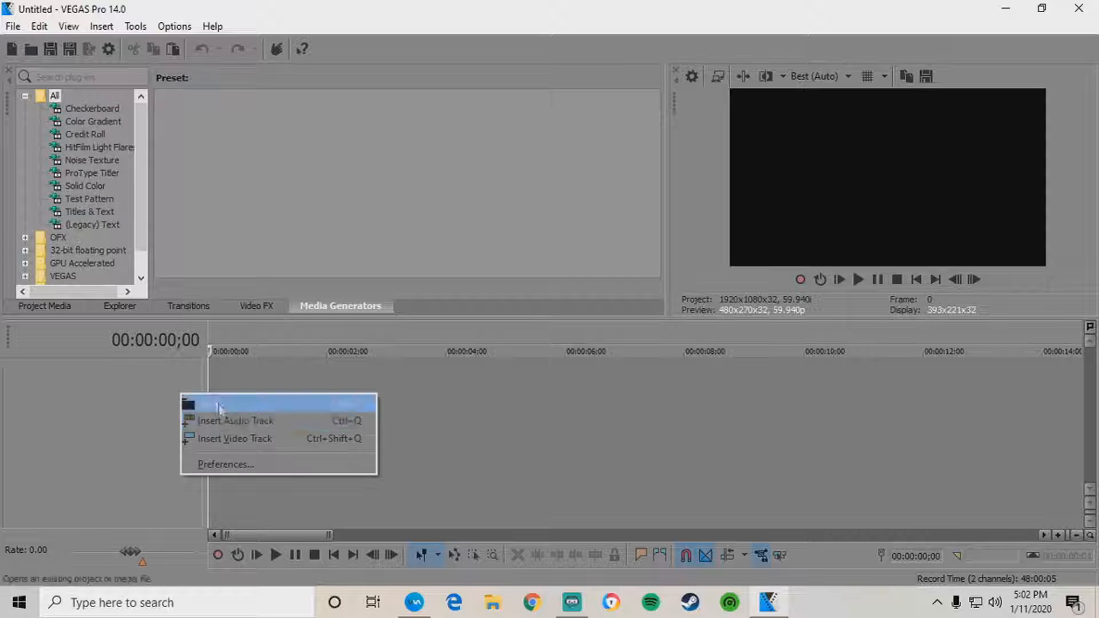
left_click(205, 437)
right_click(174, 444)
left_click(192, 489)
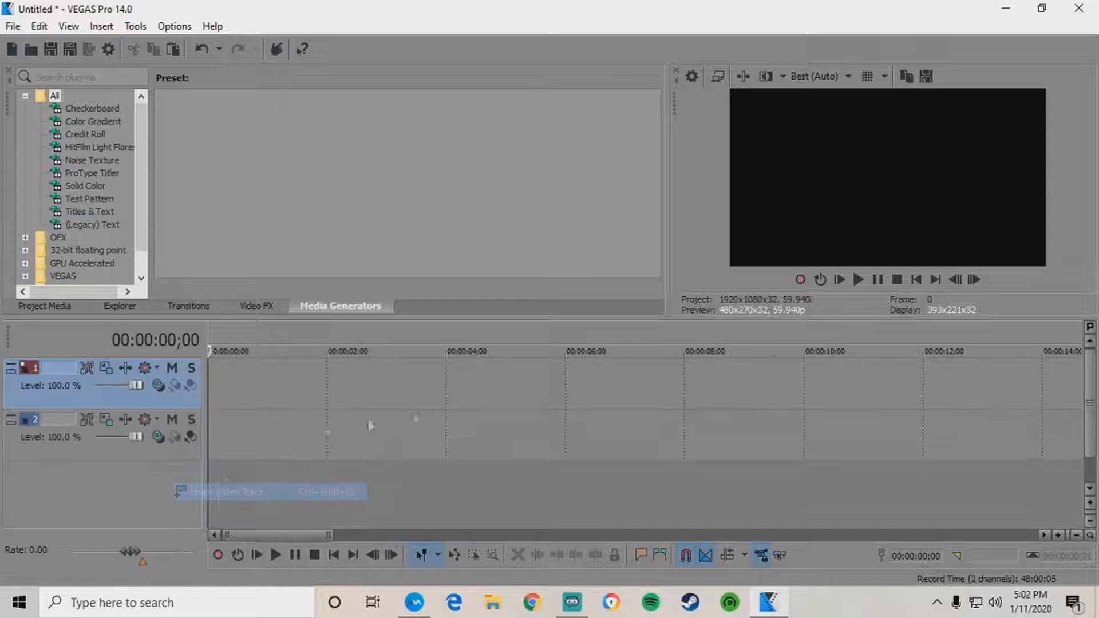
right_click(174, 485)
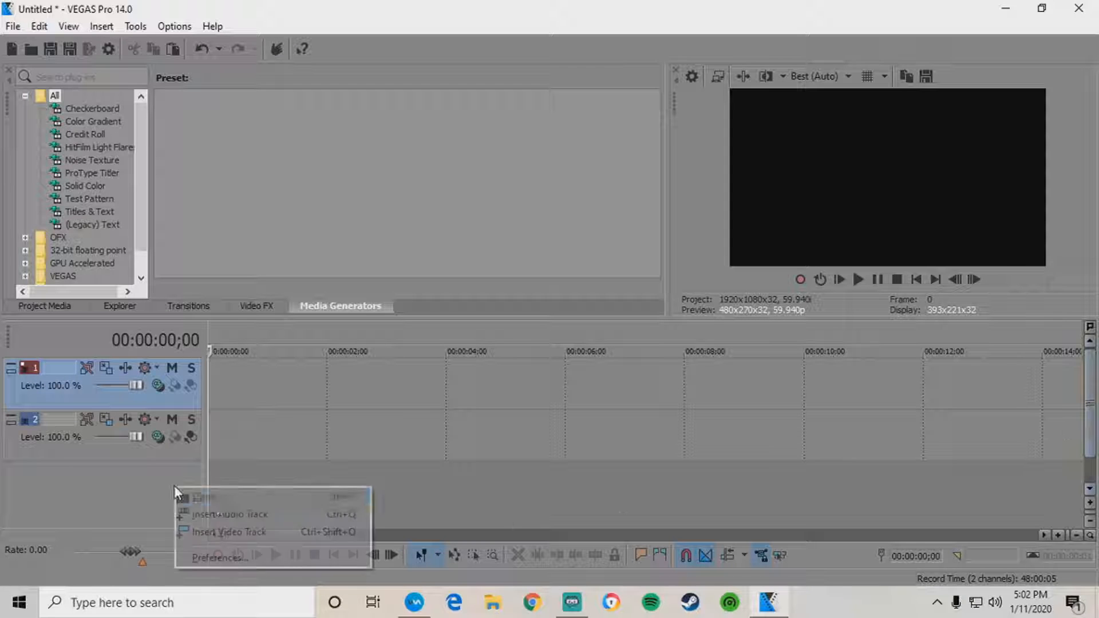
left_click(215, 526)
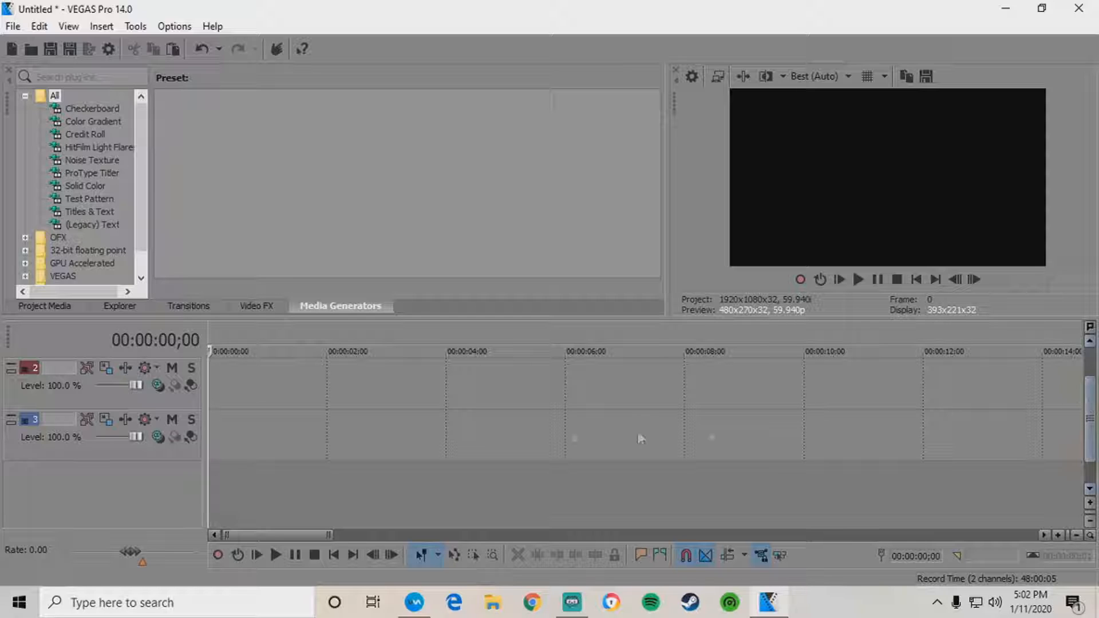
left_click_drag(1089, 395, 1094, 369)
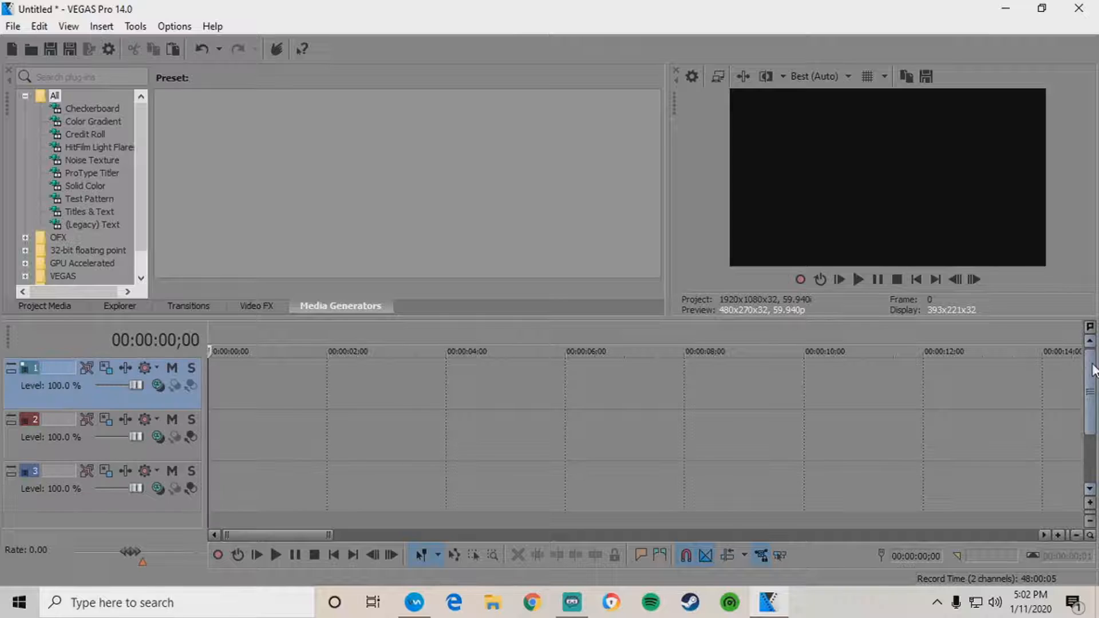
Insert a fourth video track and delete that extra track again
key("Delete")
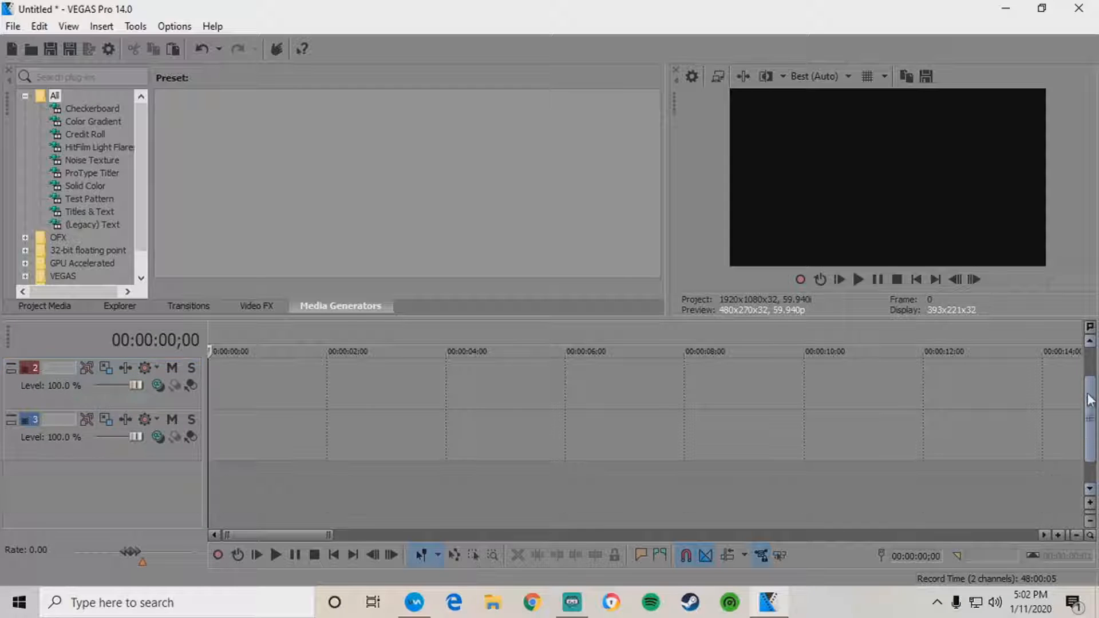
right_click(193, 491)
left_click(202, 525)
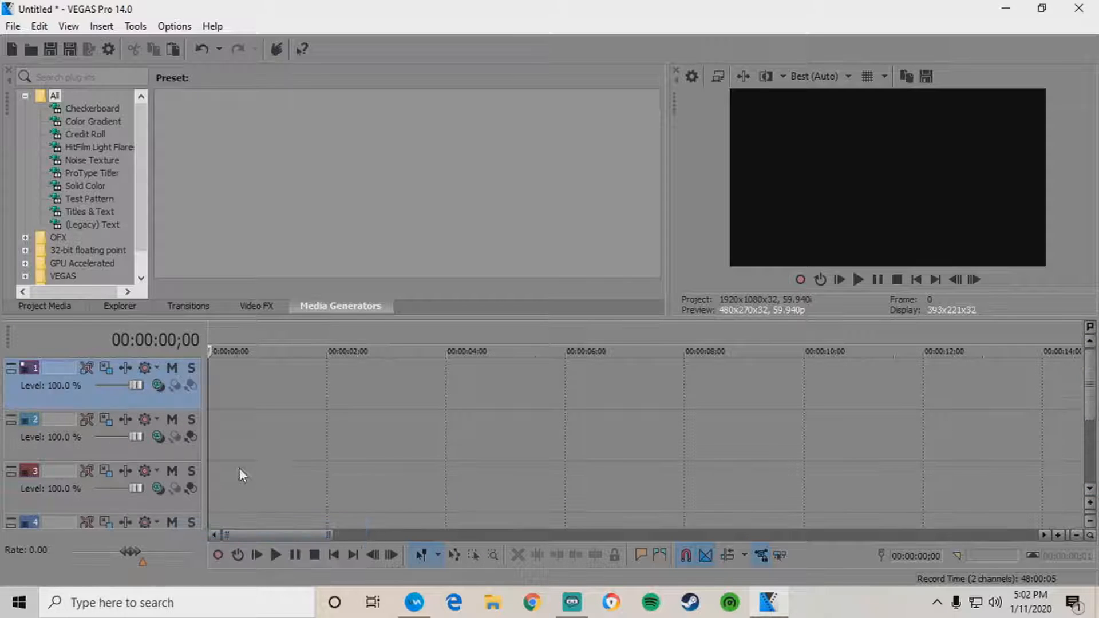
right_click(164, 400)
left_click(232, 216)
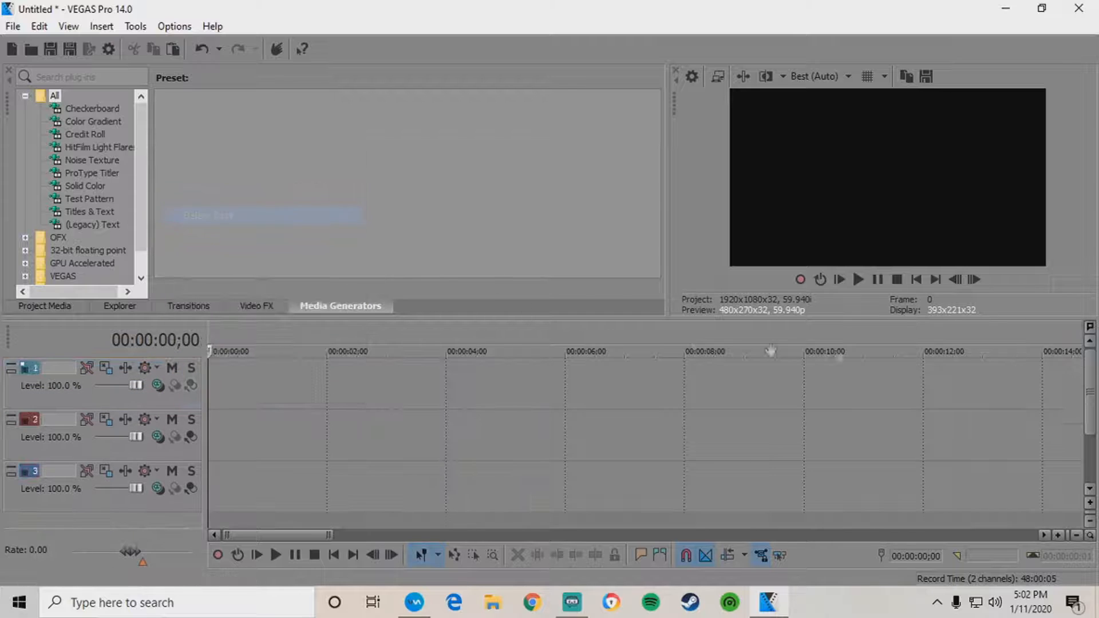
Insert three audio tracks below the video tracks
right_click(159, 471)
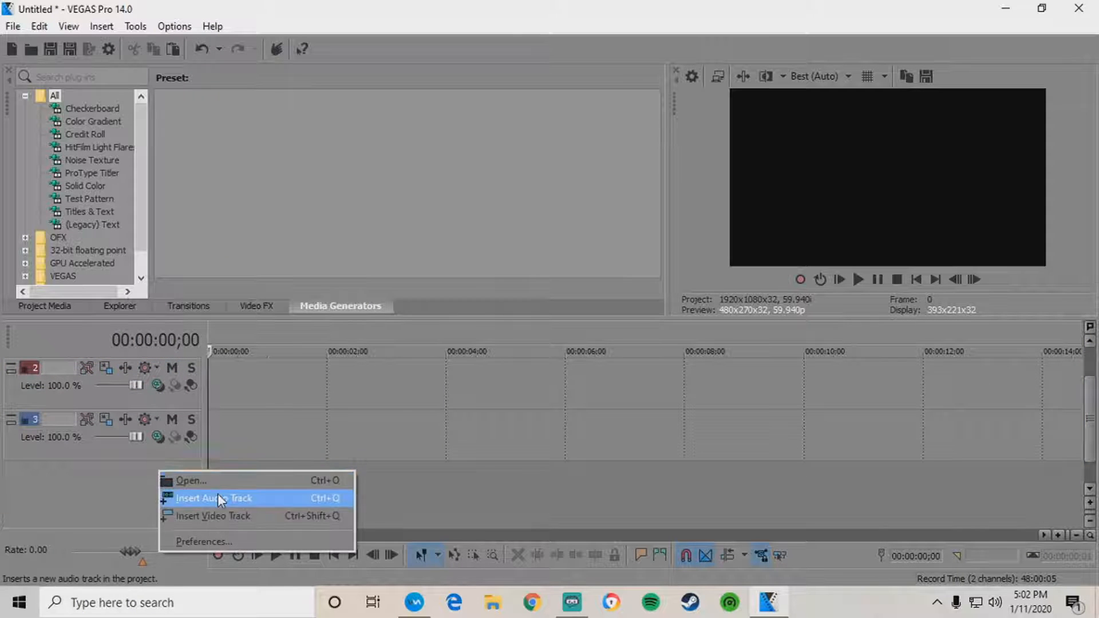
left_click(219, 496)
right_click(170, 522)
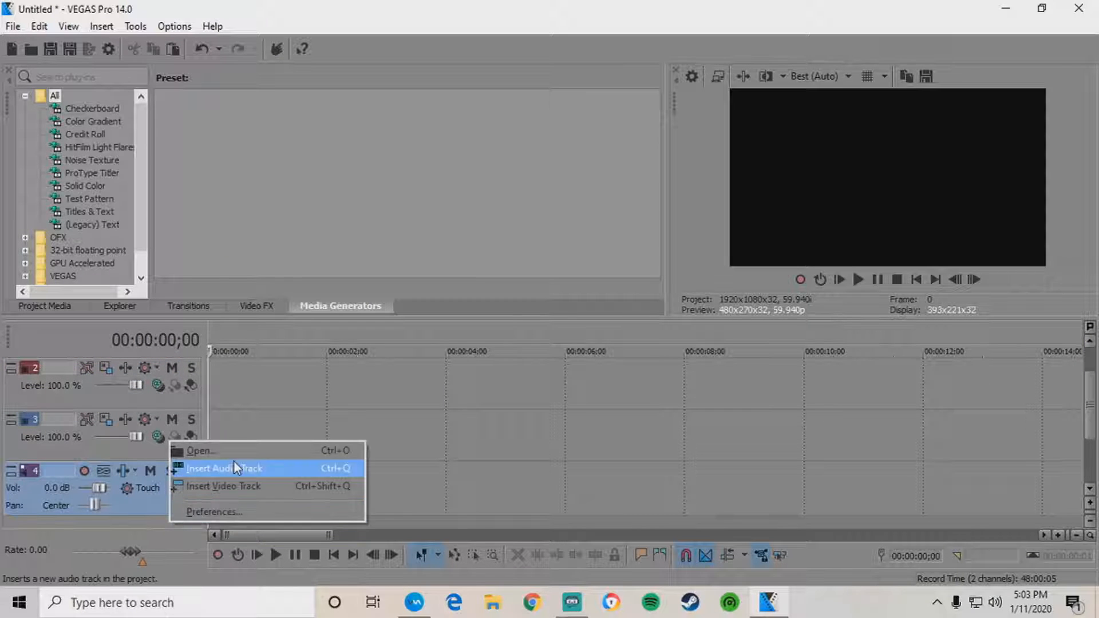
left_click(234, 467)
scroll(156, 496, "down", 2)
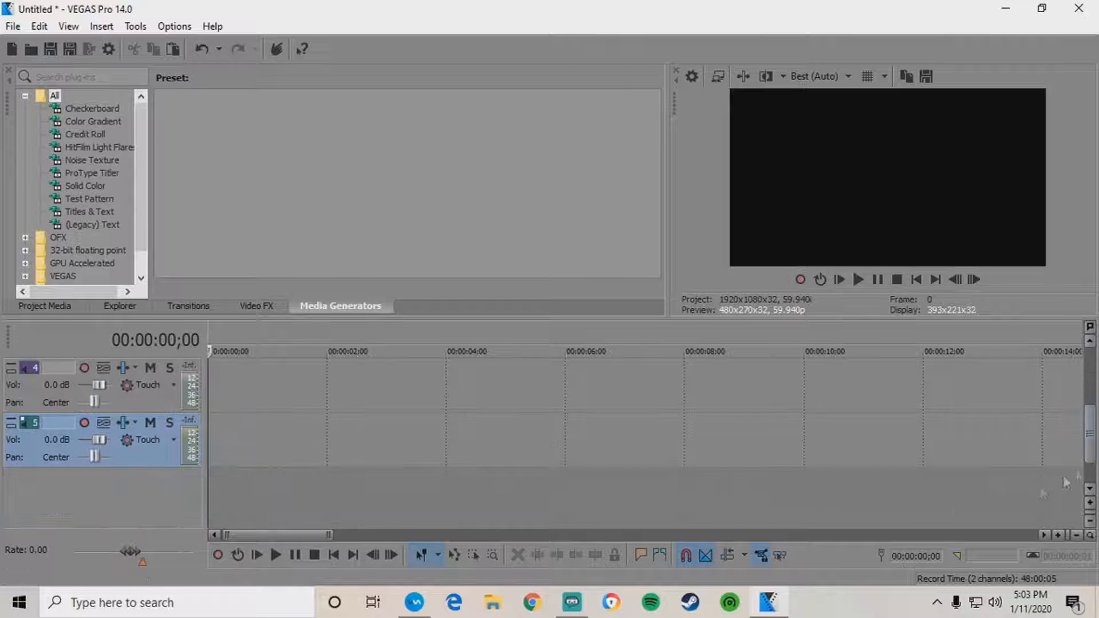
right_click(156, 497)
left_click(187, 525)
scroll(1092, 407, "up", 1)
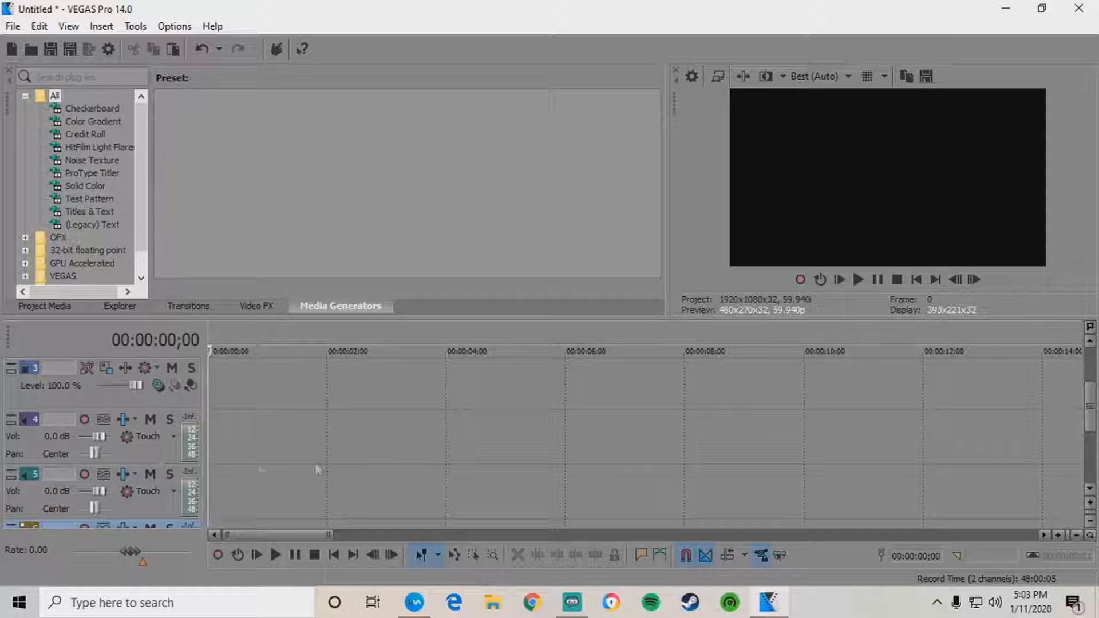
mouse_move(1089, 404)
left_mouse_down()
mouse_move(1091, 380)
mouse_move(1092, 393)
left_mouse_up()
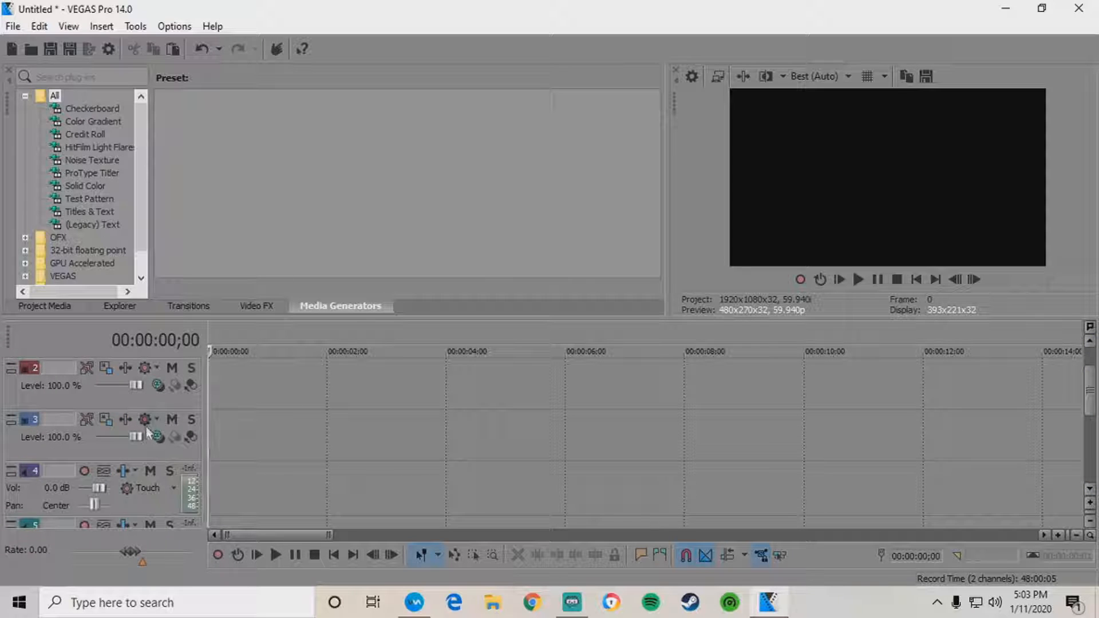
Mark a time selection from the timeline's start to 00:00:03;04, with video track 2 as the active track
left_click(145, 456)
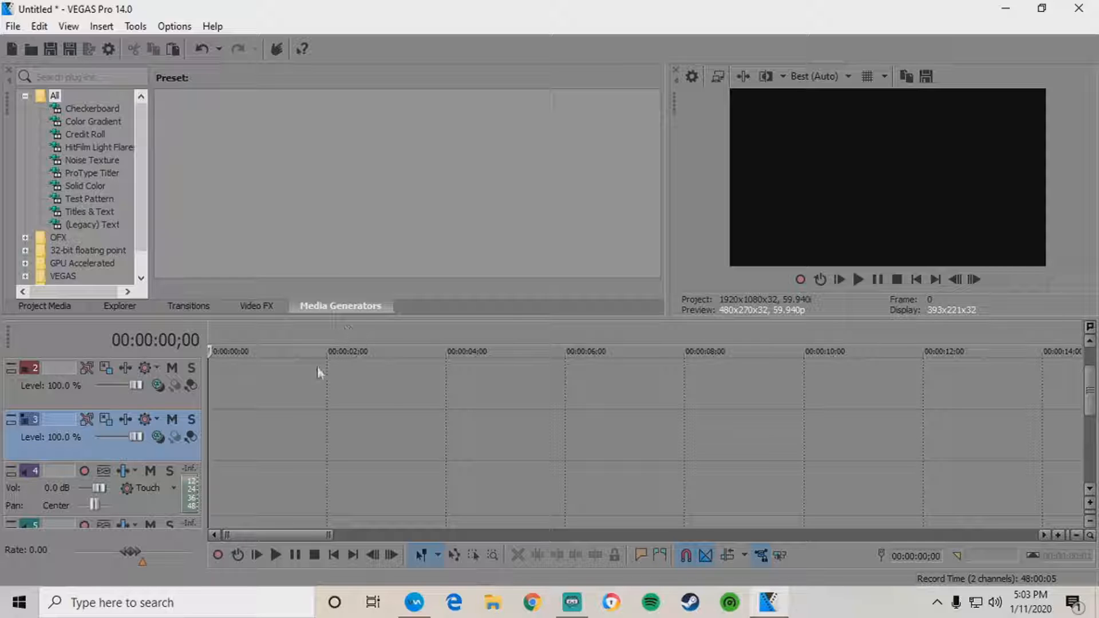
left_click_drag(394, 428, 211, 429)
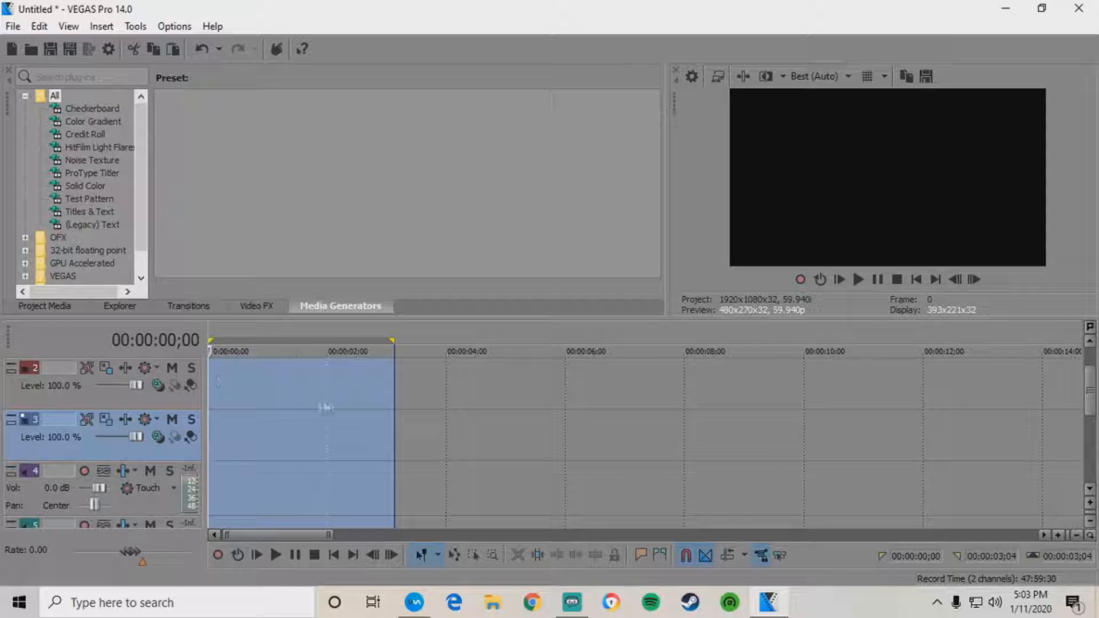
left_click(336, 386)
left_click(209, 378)
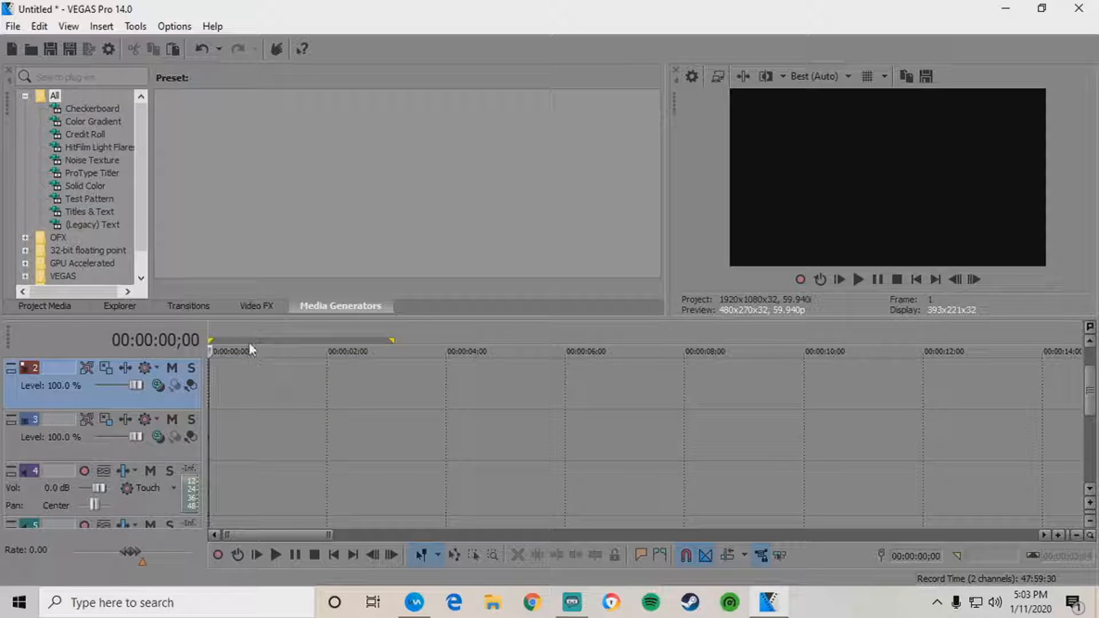
Move the playhead along the timeline to about 4 seconds and return it to the start
left_click(238, 326)
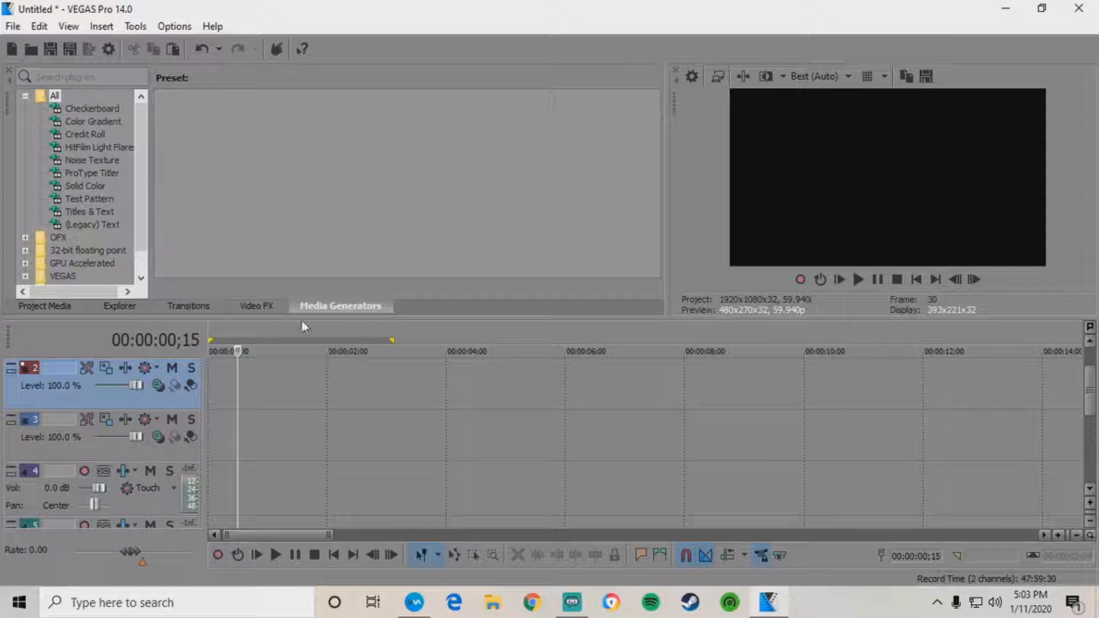
left_click_drag(293, 327, 473, 332)
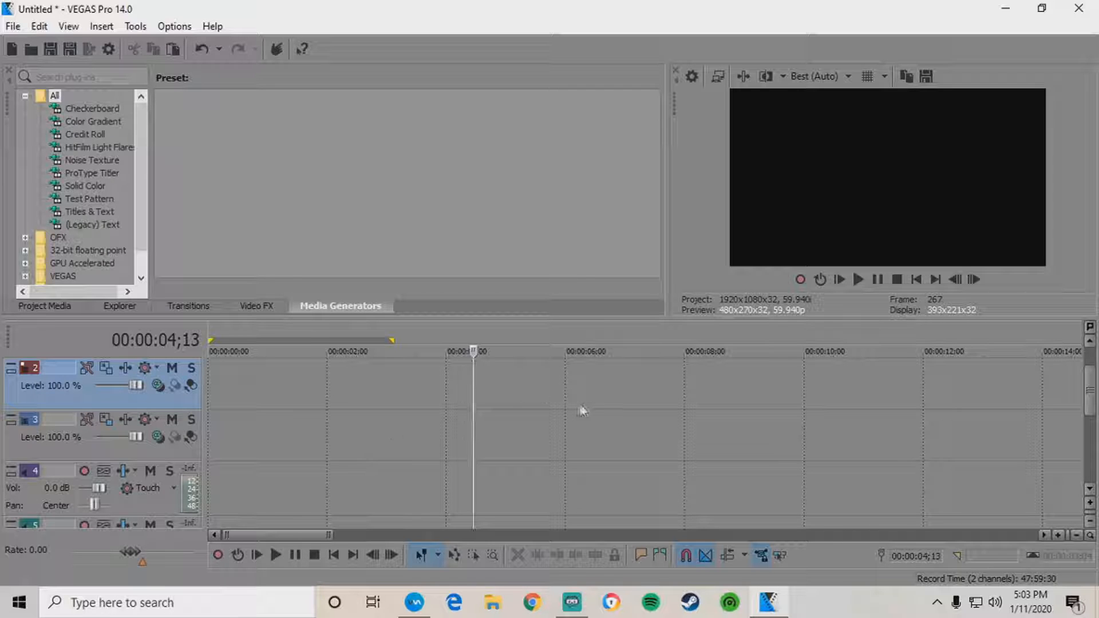
left_click(211, 331)
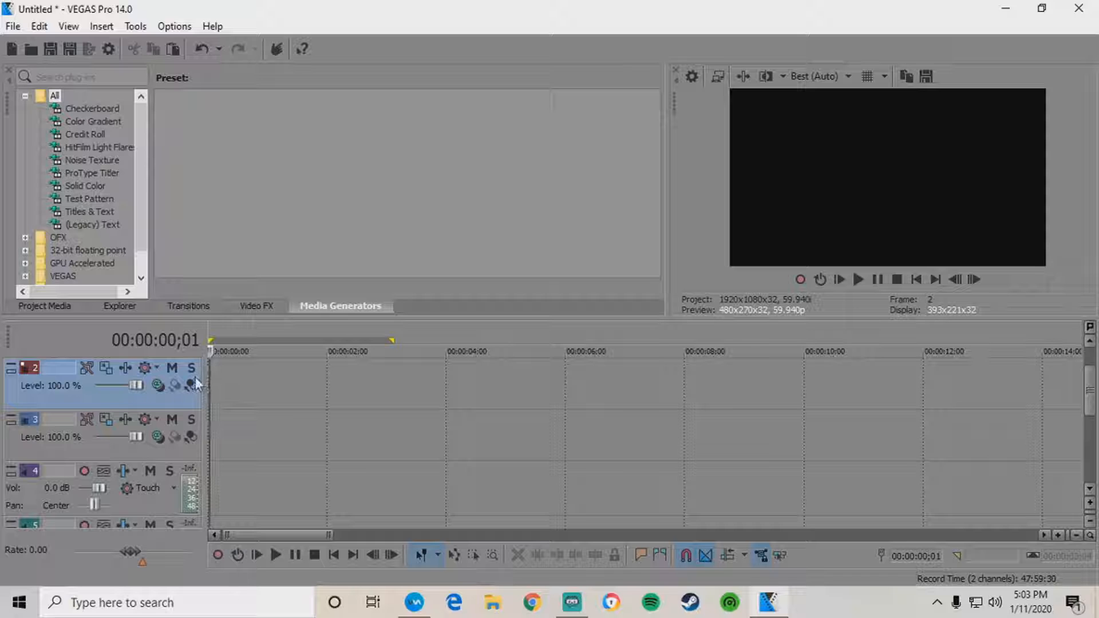
left_click(209, 353)
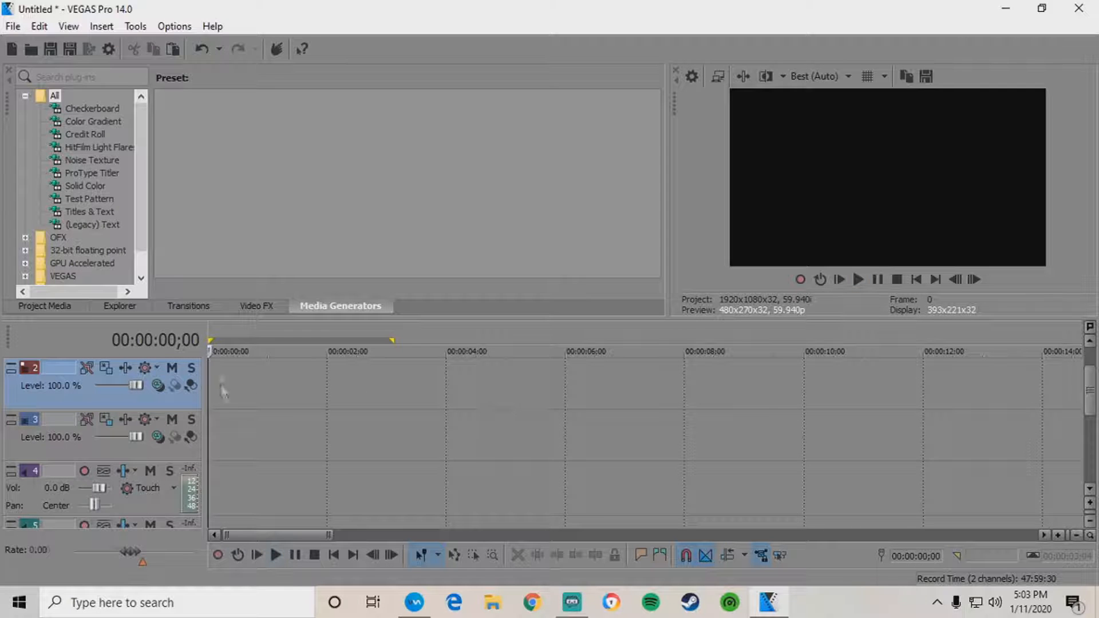
Open the mw3_60fps_free_clips_to_edit video from the Desktop onto track 2, keeping the current project video settings
left_click(29, 50)
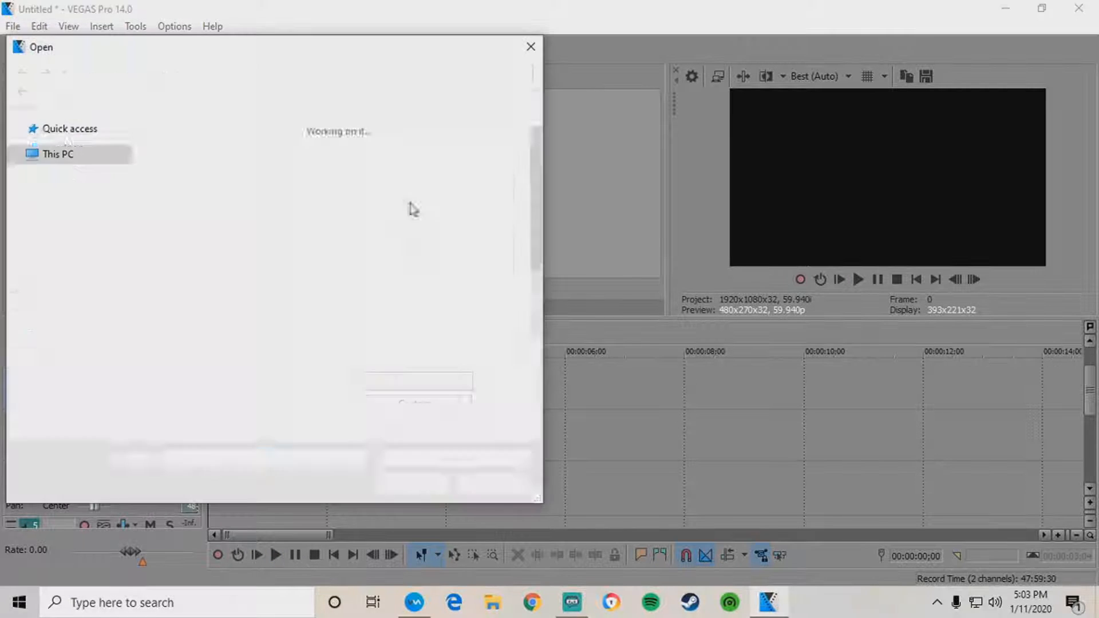
scroll(486, 283, "down", 1)
left_click(487, 284)
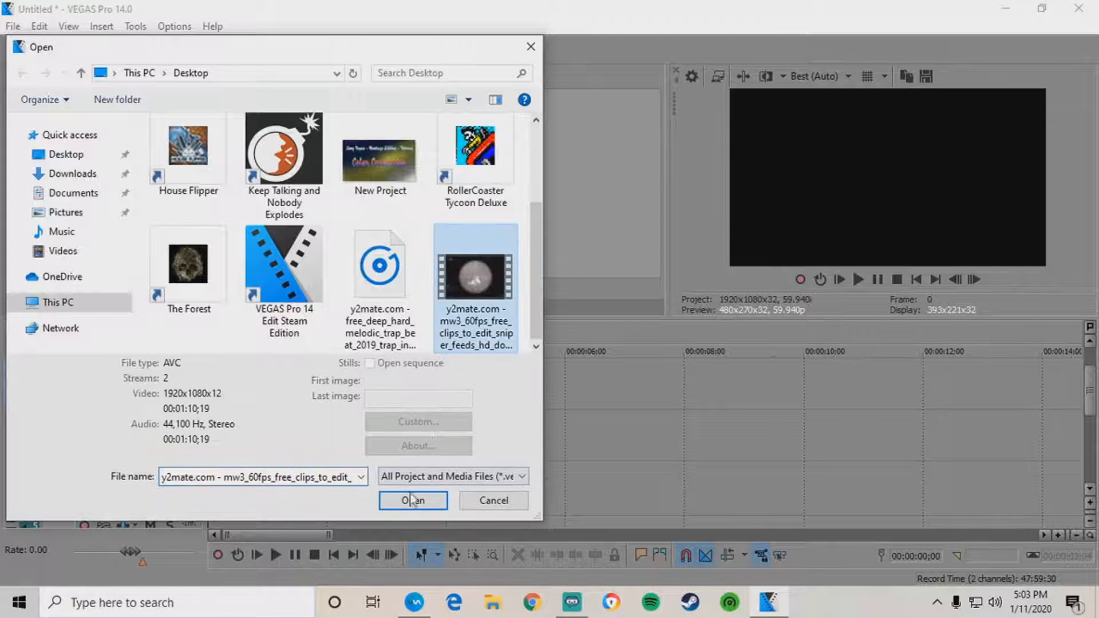
left_click(413, 485)
left_click(694, 252)
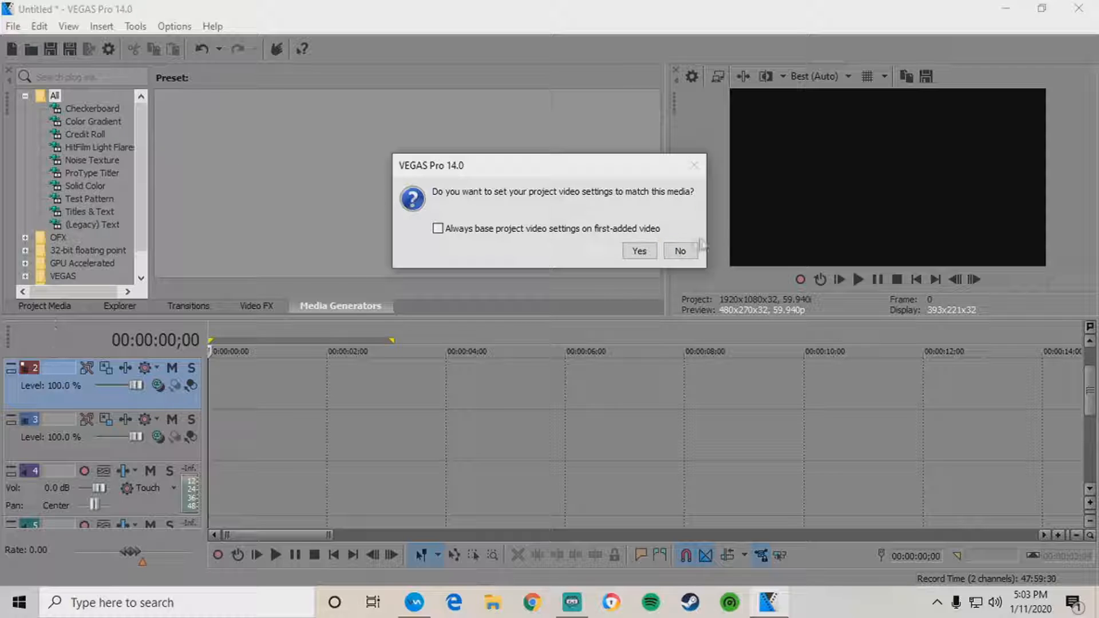
left_click(679, 251)
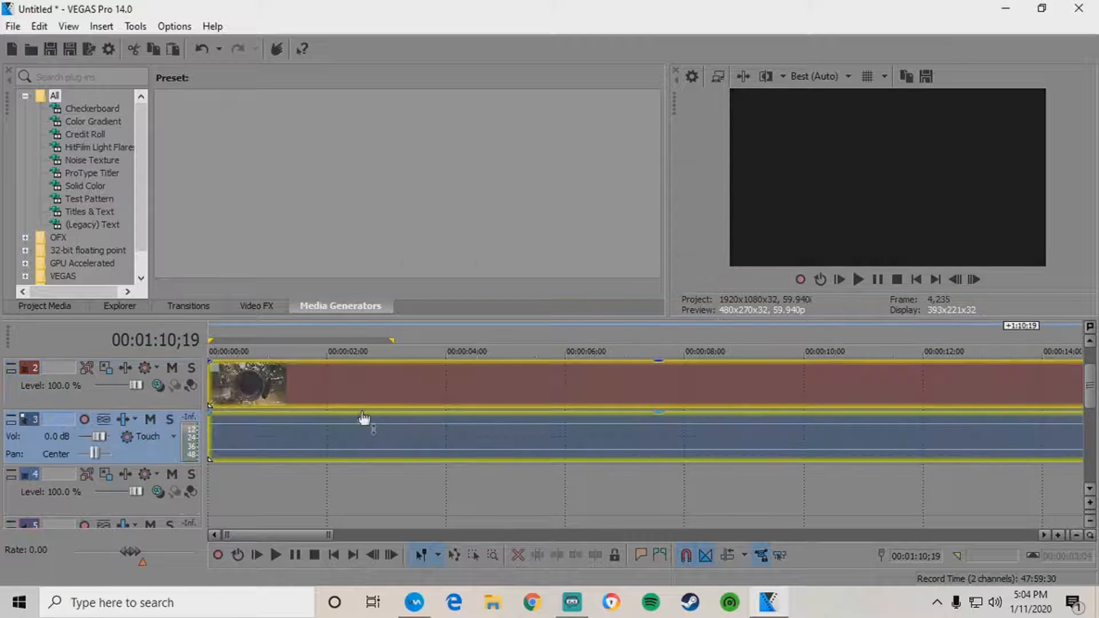
Step through the first six seconds of the gameplay clip in the preview to find a cut point
left_click(311, 381)
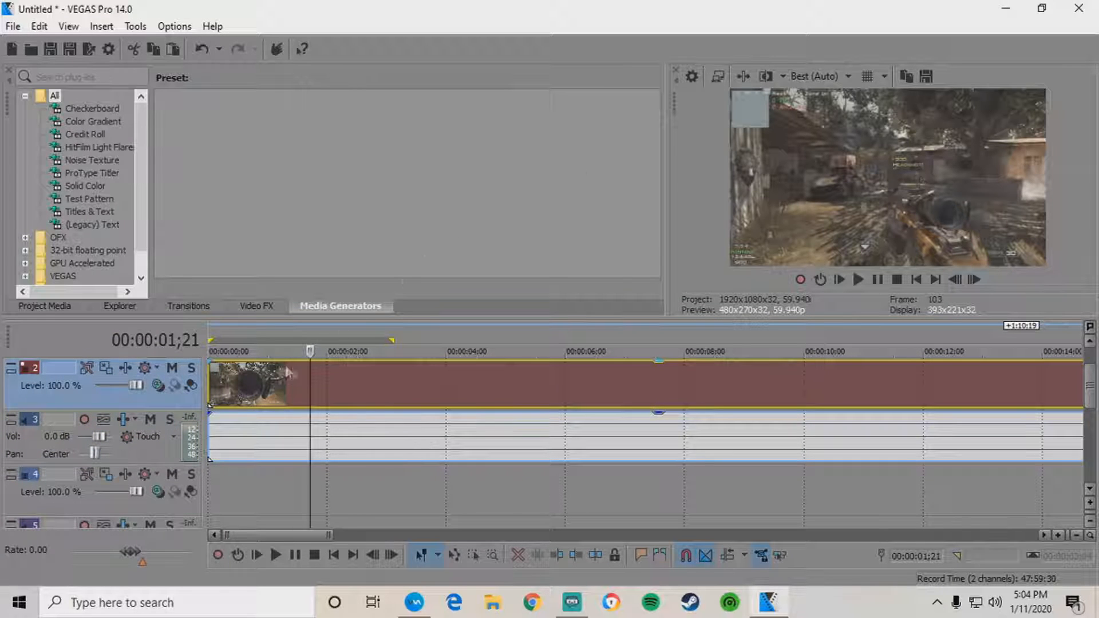
left_click(319, 373)
left_click(328, 371)
left_click(336, 372)
left_click(347, 374)
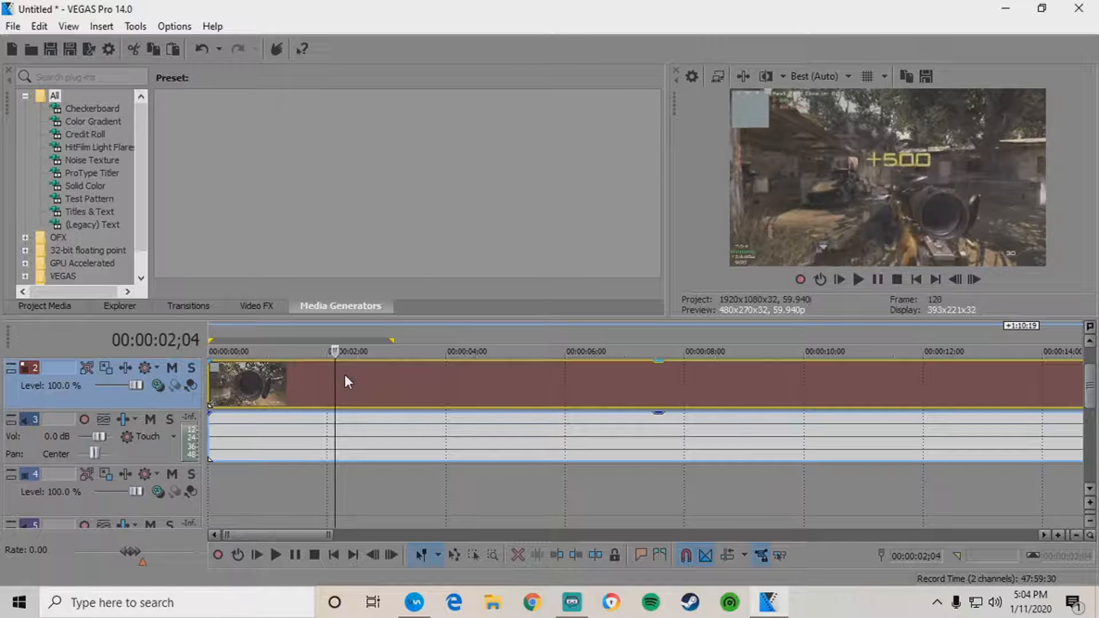
left_click(359, 376)
left_click(370, 381)
left_click(374, 382)
left_click(384, 382)
left_click(396, 382)
left_click(400, 382)
left_click(409, 383)
left_click(427, 387)
left_click(448, 391)
left_click(460, 388)
left_click(467, 388)
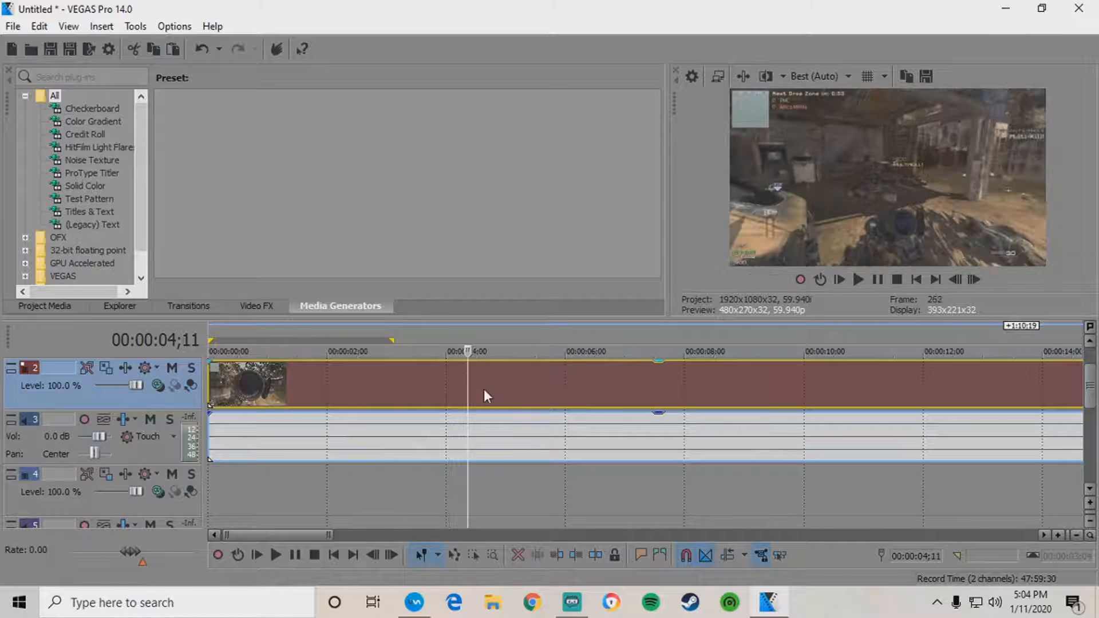
left_click(483, 389)
left_click(509, 391)
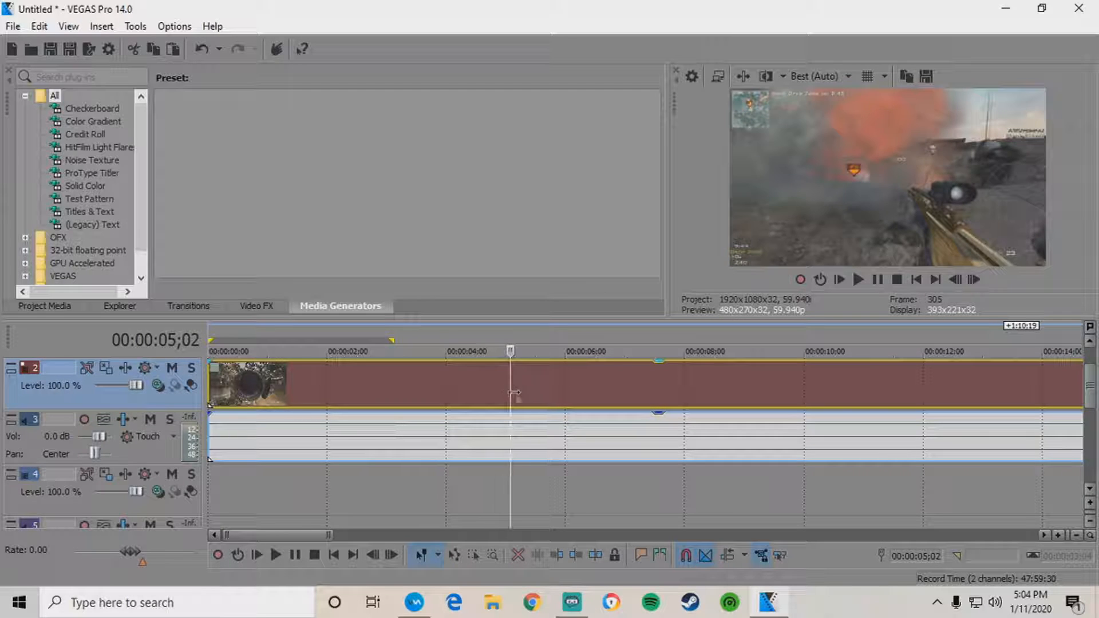
left_click(520, 393)
left_click(532, 392)
left_click(539, 392)
left_click(546, 391)
left_click(556, 390)
left_click(563, 391)
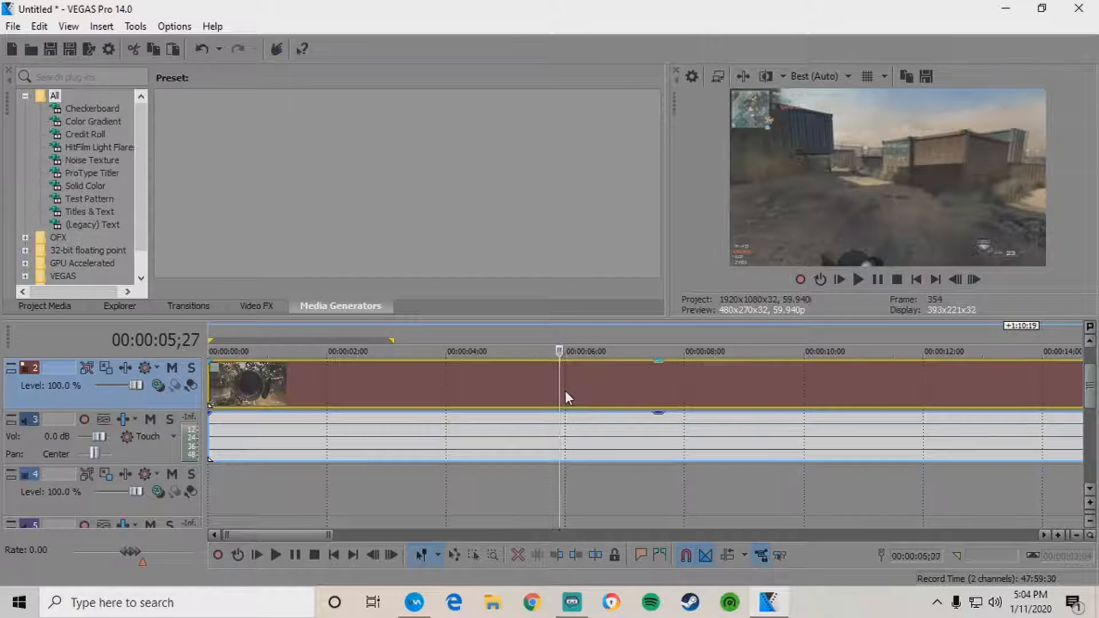
Split the gameplay clip at 00:00:06;00
left_click(564, 390)
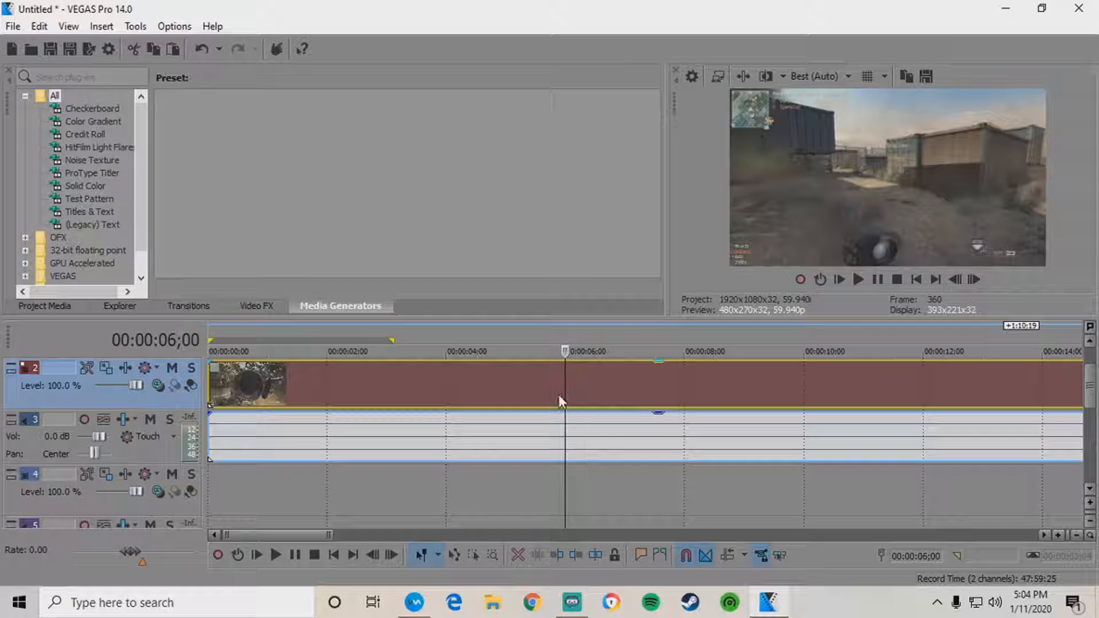
key("s")
key("s")
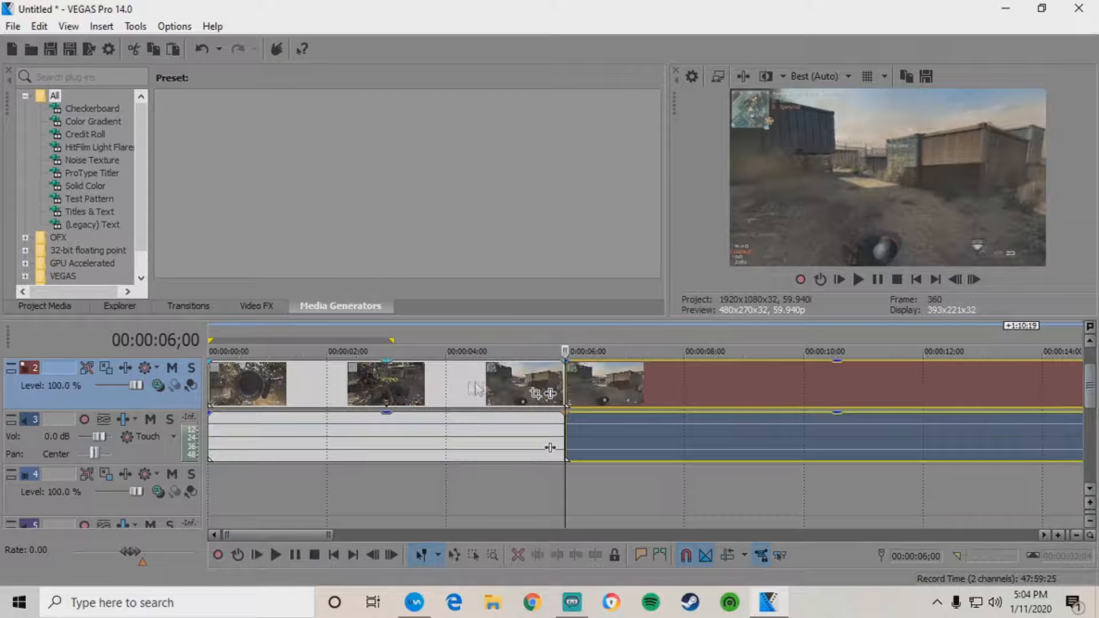
Delete the part before the split and move the remaining clip to the timeline's start
right_click(421, 388)
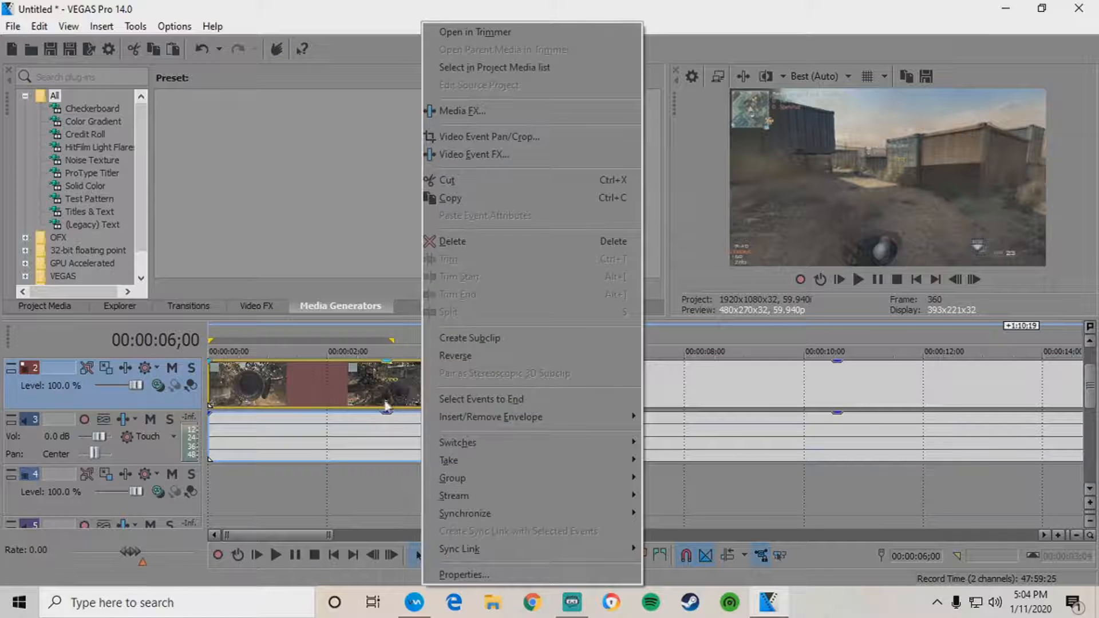
left_click(486, 242)
left_click_drag(590, 387, 236, 387)
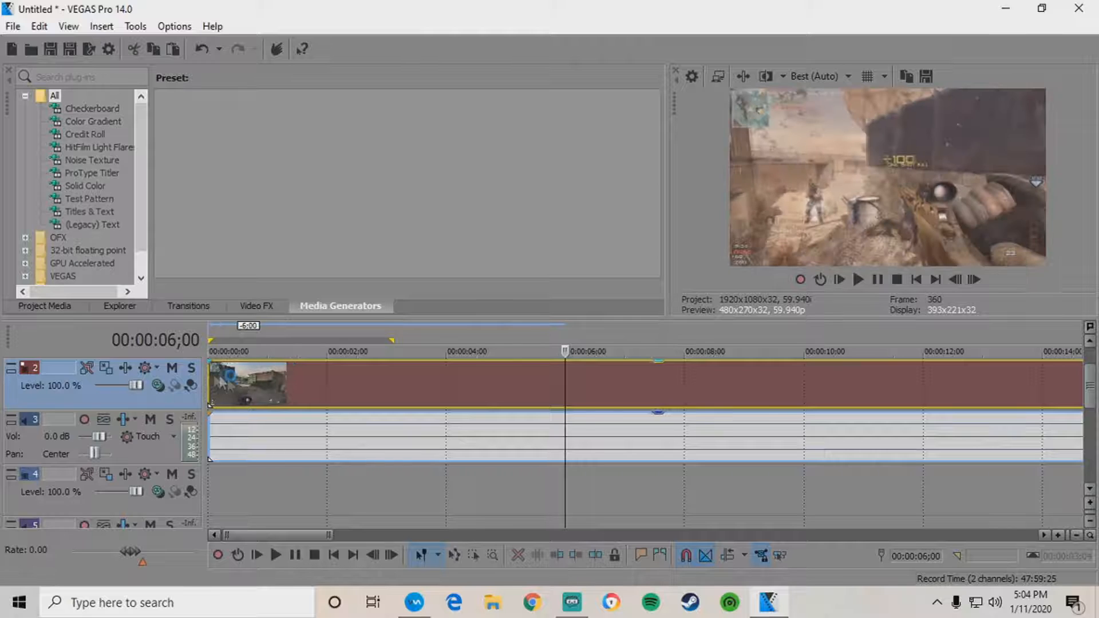
Step through the gameplay clip from its start to about 00:00:05;28 to find an end cut point
left_click(290, 389)
left_click(307, 390)
left_click(319, 389)
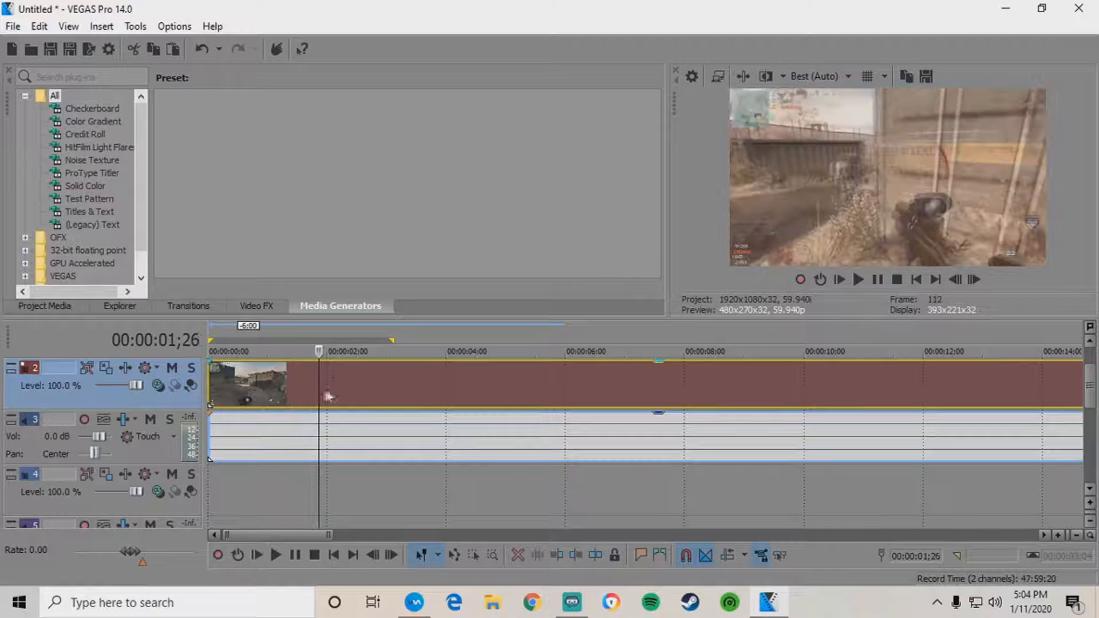
left_click(331, 389)
left_click(341, 387)
left_click(356, 386)
left_click(377, 386)
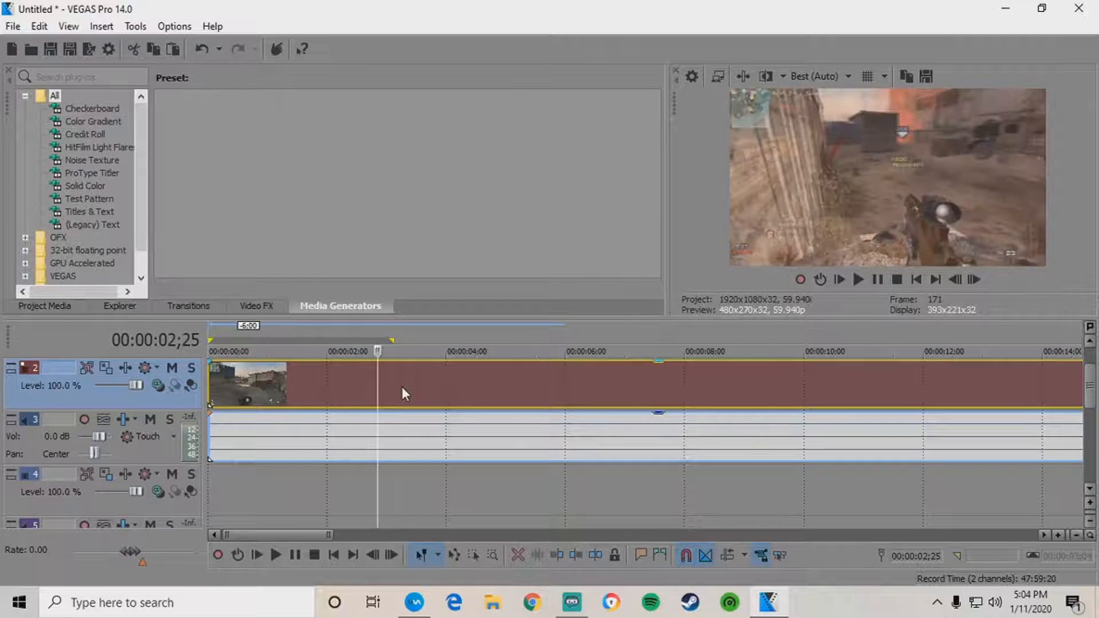
left_click(401, 387)
left_click(406, 388)
left_click(427, 390)
left_click(443, 390)
left_click(461, 391)
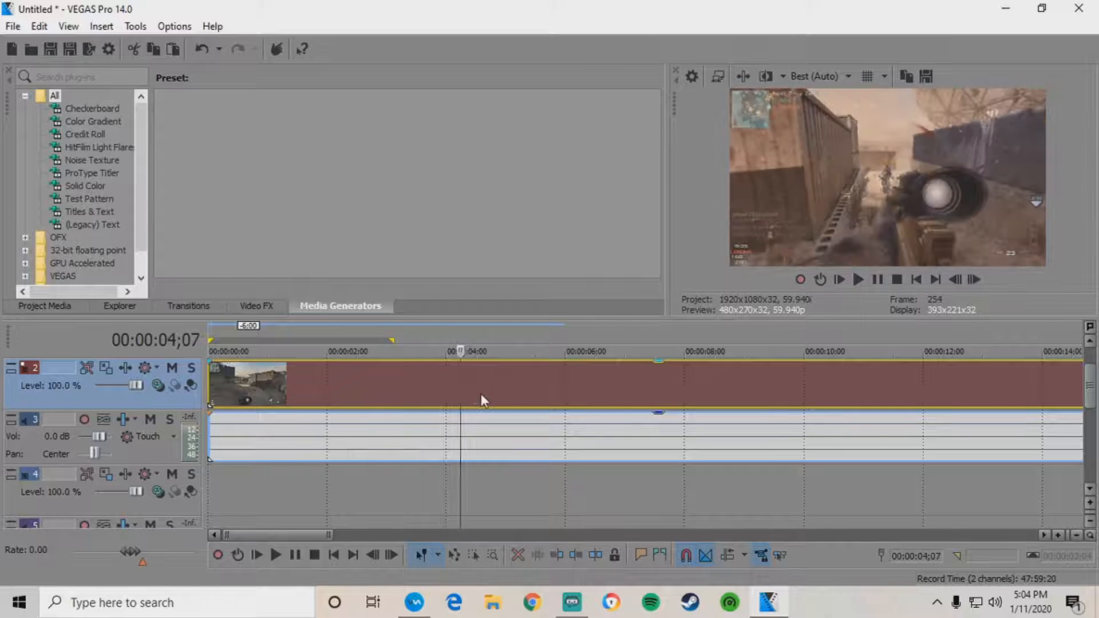
left_click(481, 392)
left_click(505, 402)
left_click(533, 404)
left_click(561, 399)
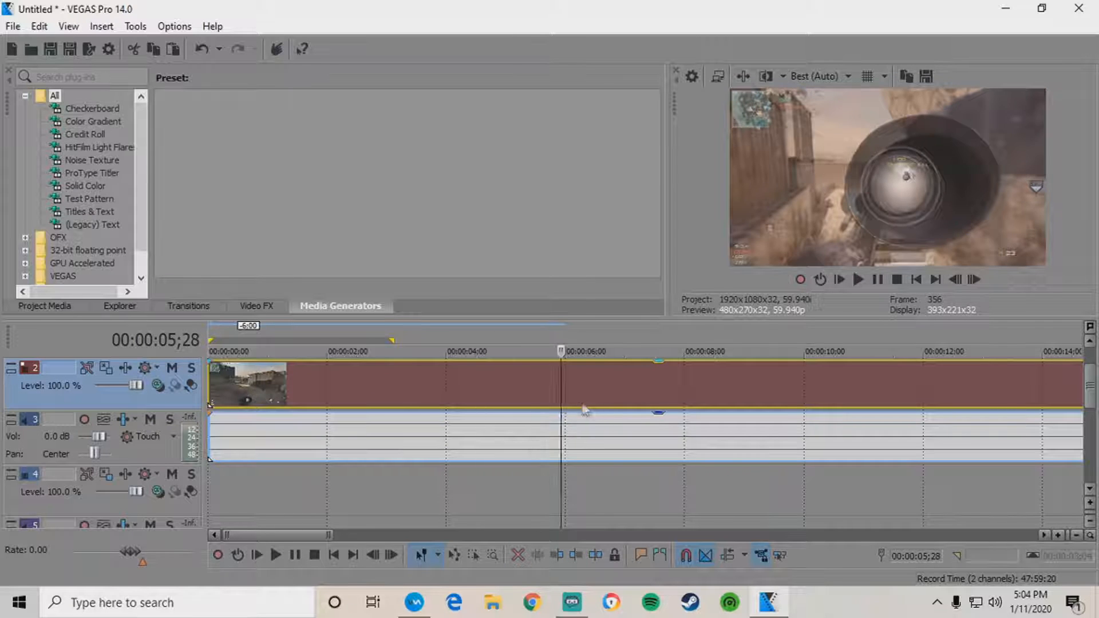
Split the gameplay clip at 00:00:06;15 and delete the part after the split
left_click(585, 394)
left_click(596, 393)
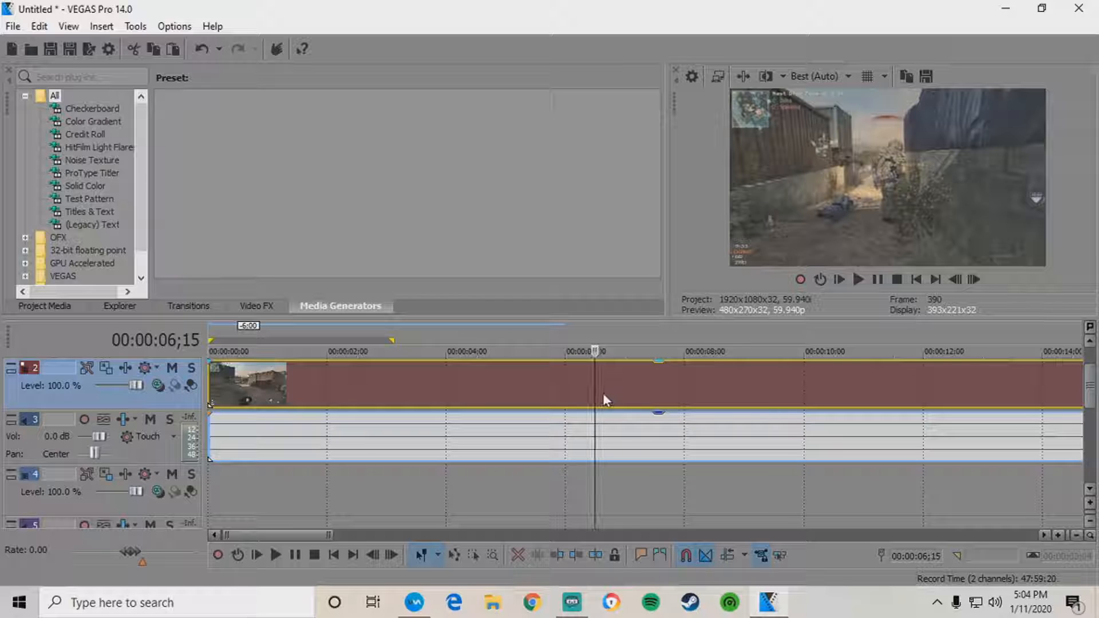
key("s")
right_click(622, 382)
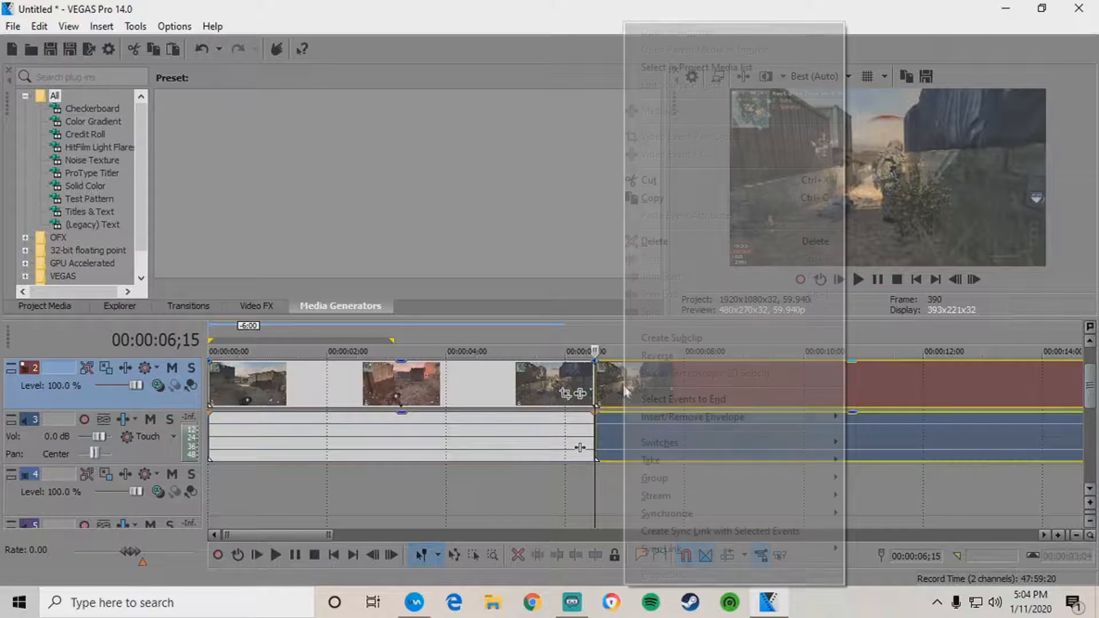
left_click(670, 249)
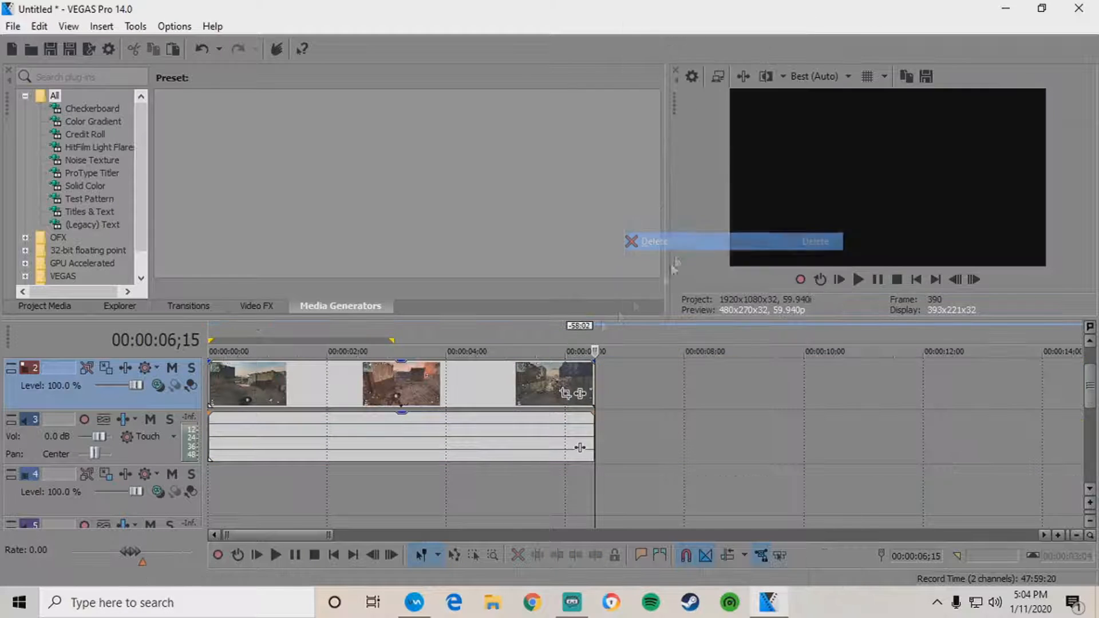
Set the trimmed gameplay clip's video event properties to Disable resample
left_click(211, 331)
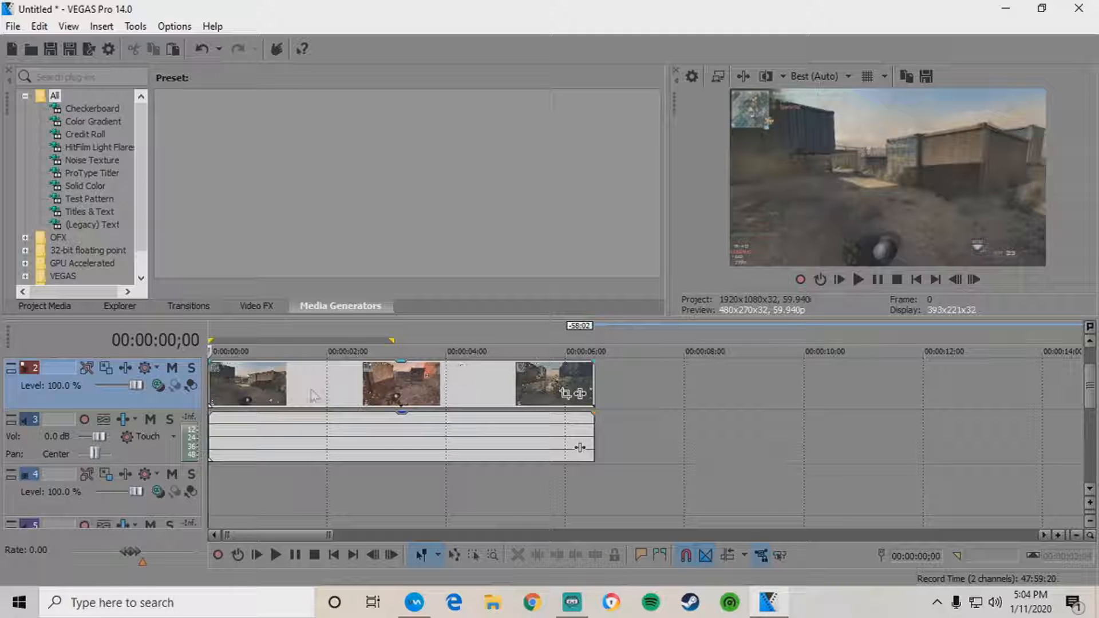
left_click(211, 387)
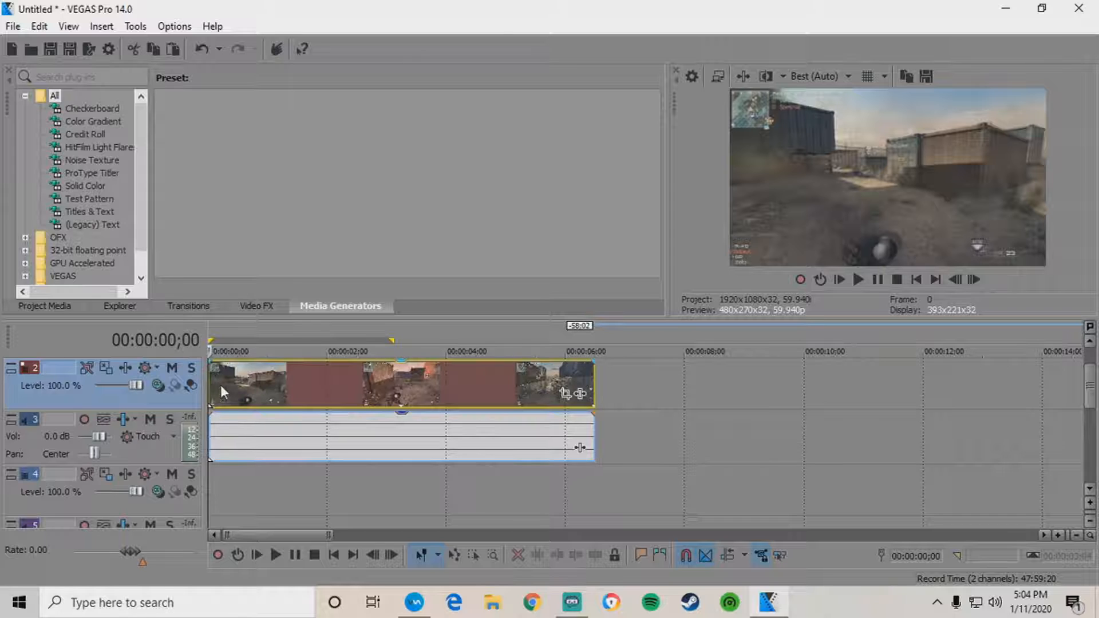
right_click(352, 389)
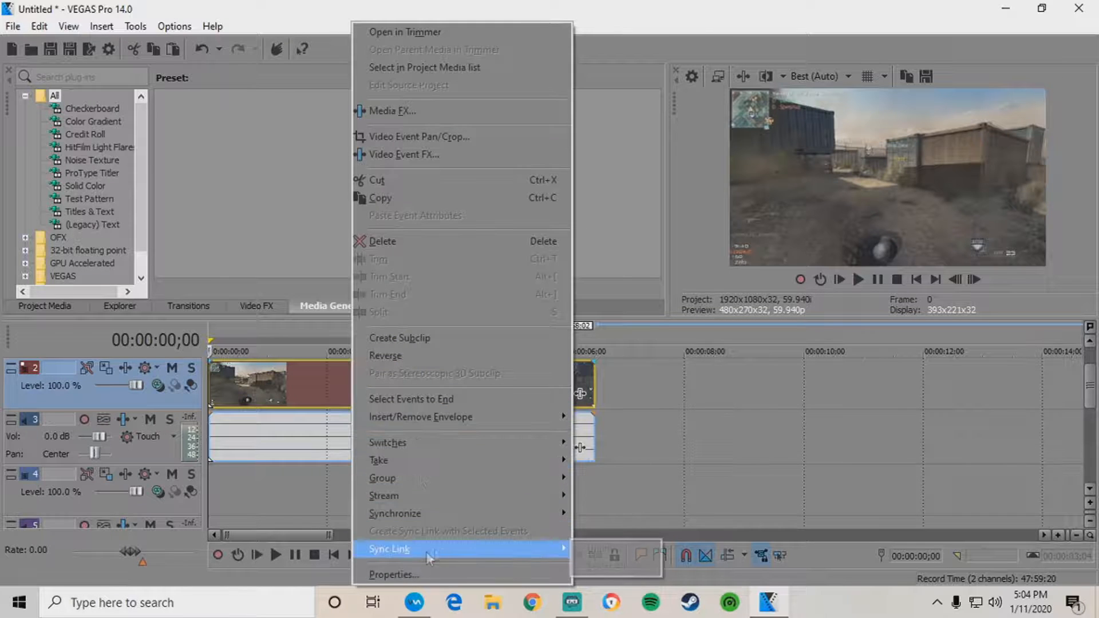
left_click(400, 574)
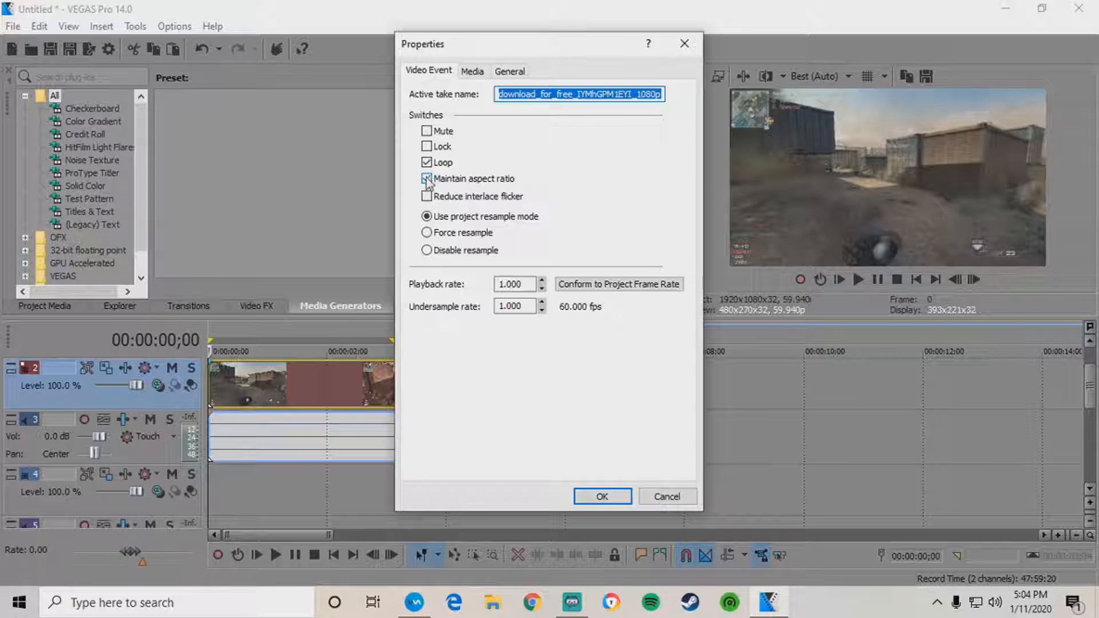
left_click(427, 251)
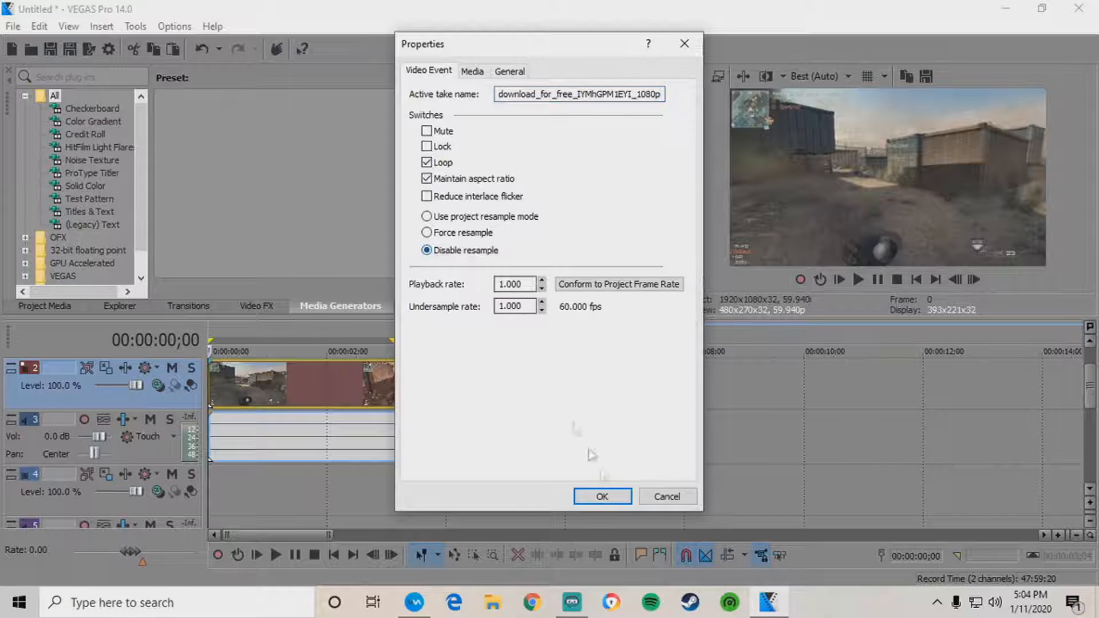
left_click(602, 497)
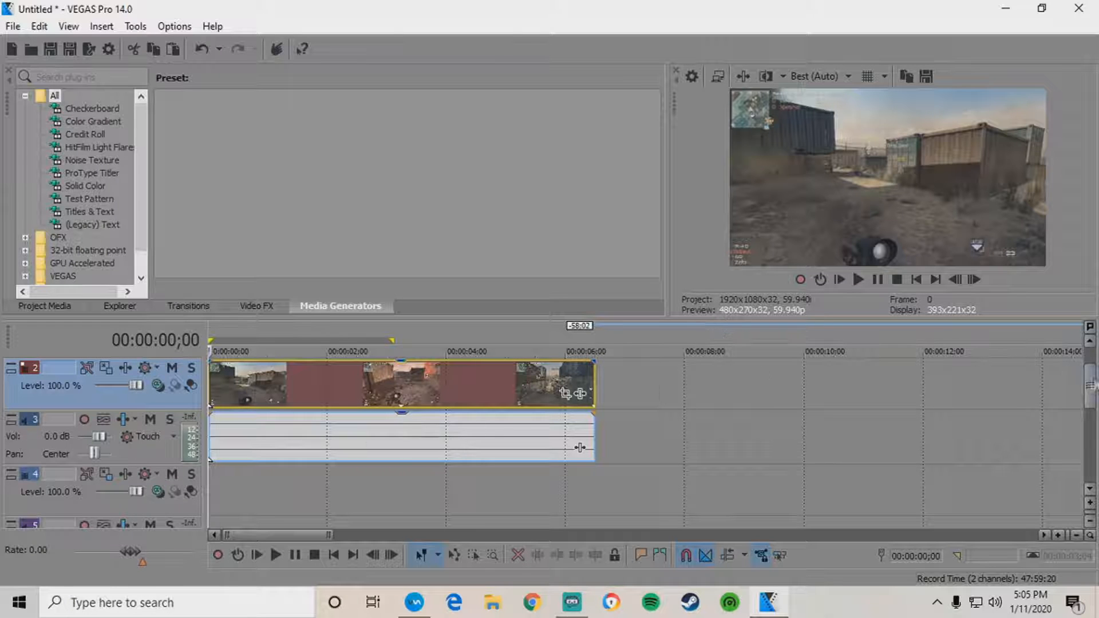
Open the song file onto audio track 7
left_click_drag(1091, 386, 1093, 432)
left_click(174, 510)
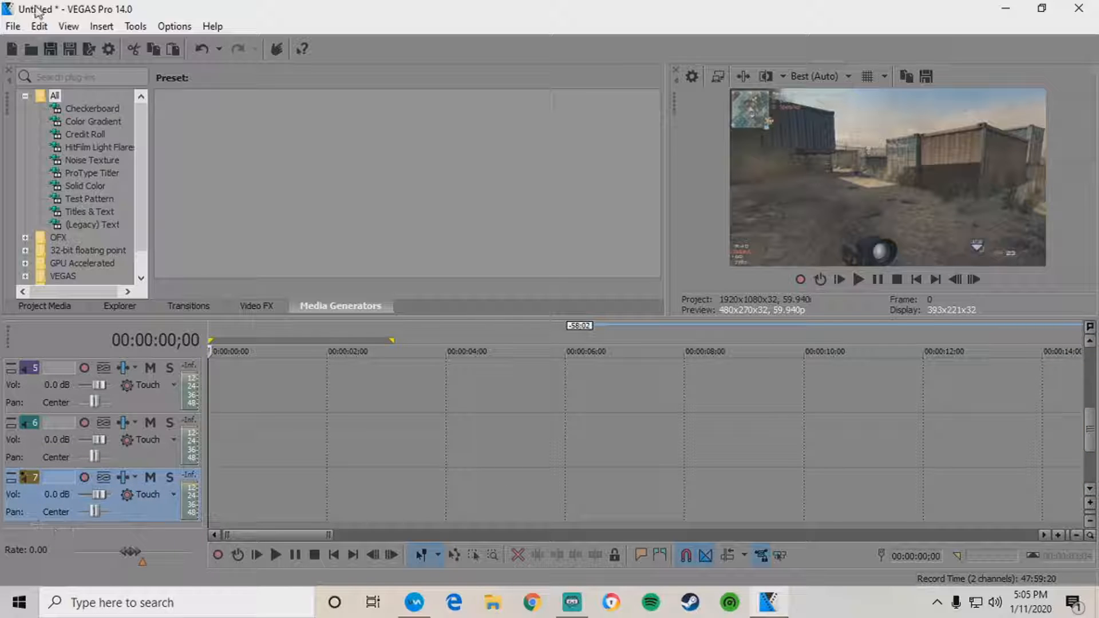
left_click(30, 49)
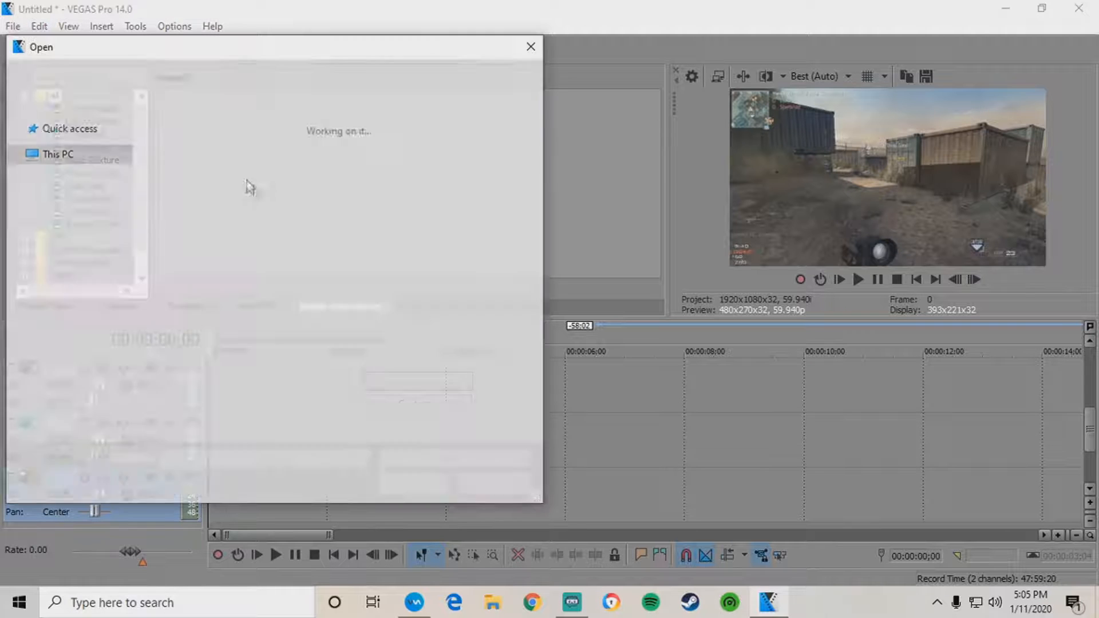
scroll(363, 311, "down", 2)
left_click(379, 272)
left_click(401, 497)
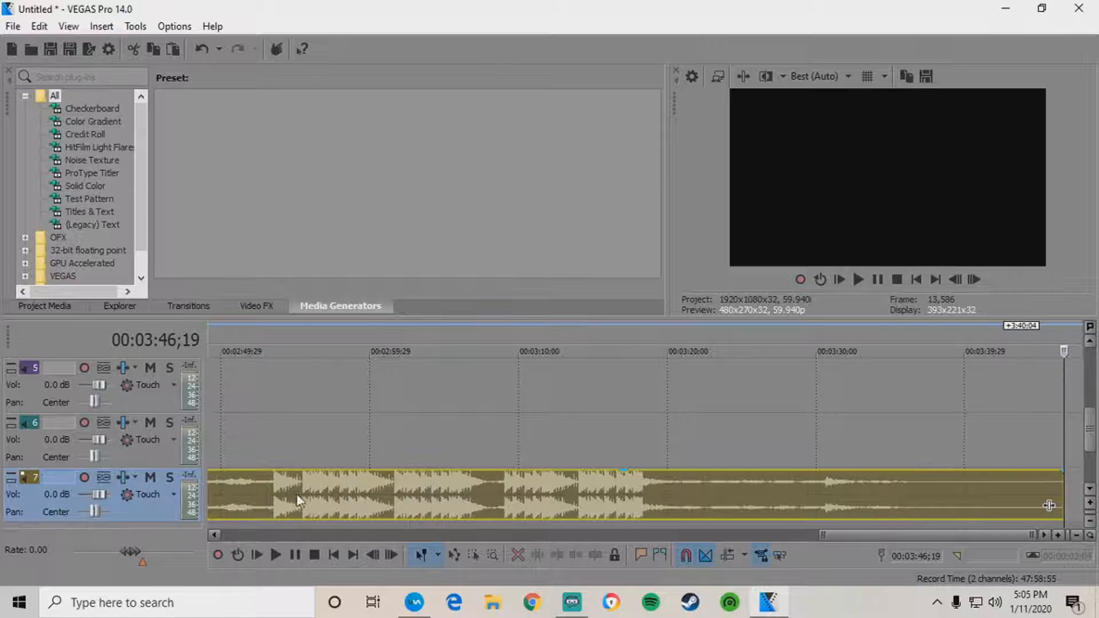
Move the song on track 7 to the start of the timeline at 00:00:00;00
left_click_drag(853, 531, 216, 531)
scroll(318, 493, "down", 4)
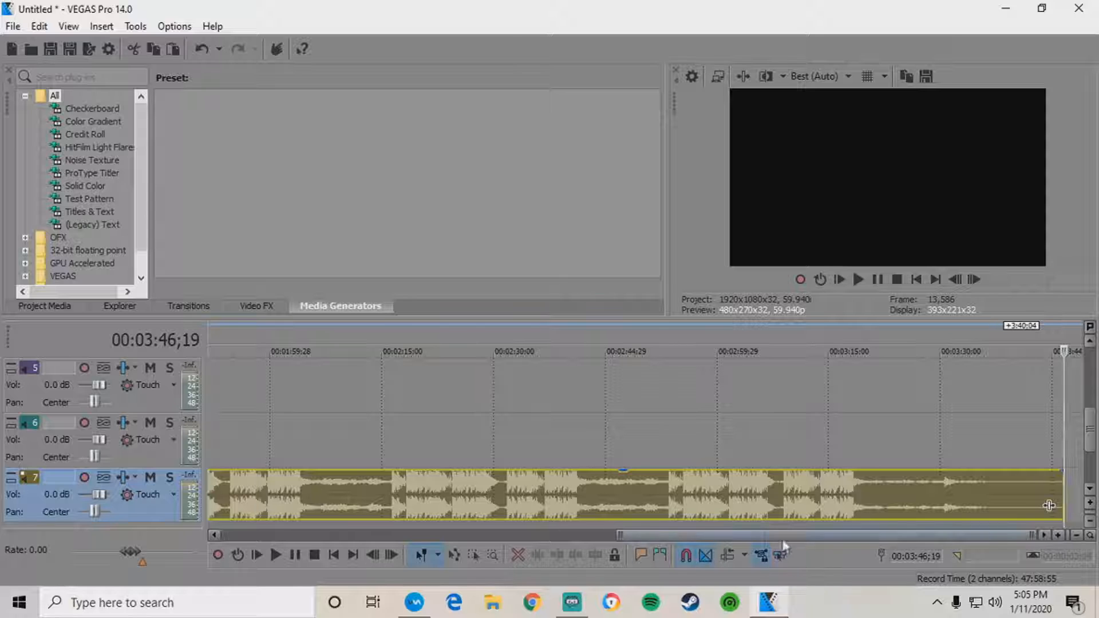
left_click_drag(1049, 505, 1067, 505)
left_click_drag(702, 534, 236, 536)
double_click(206, 494)
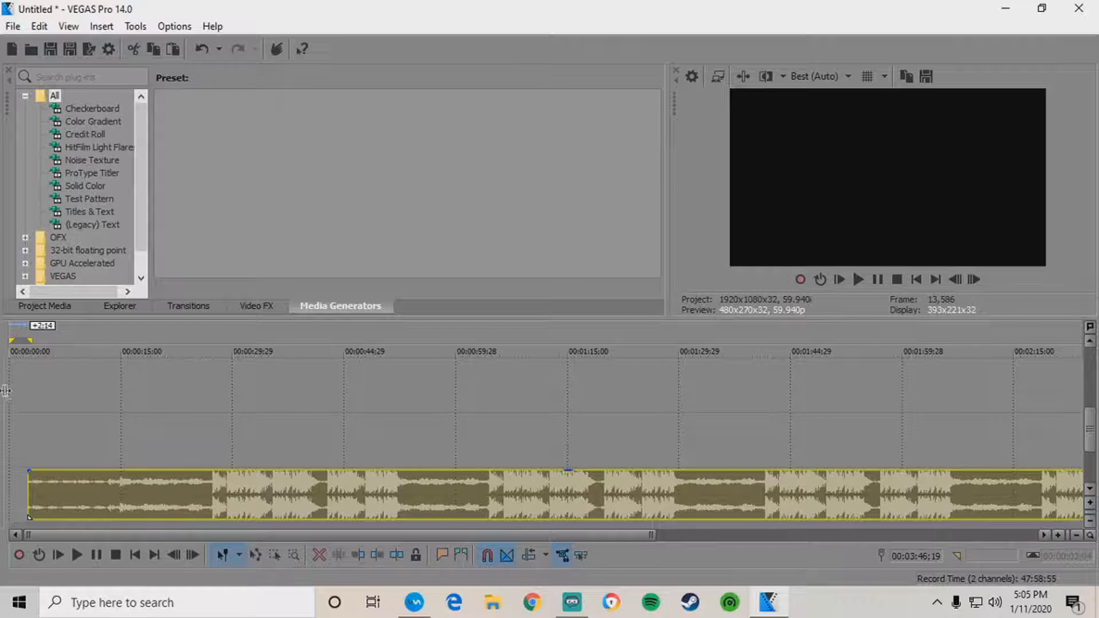
double_click(6, 391)
left_click(225, 501)
left_click_drag(284, 479, 245, 500)
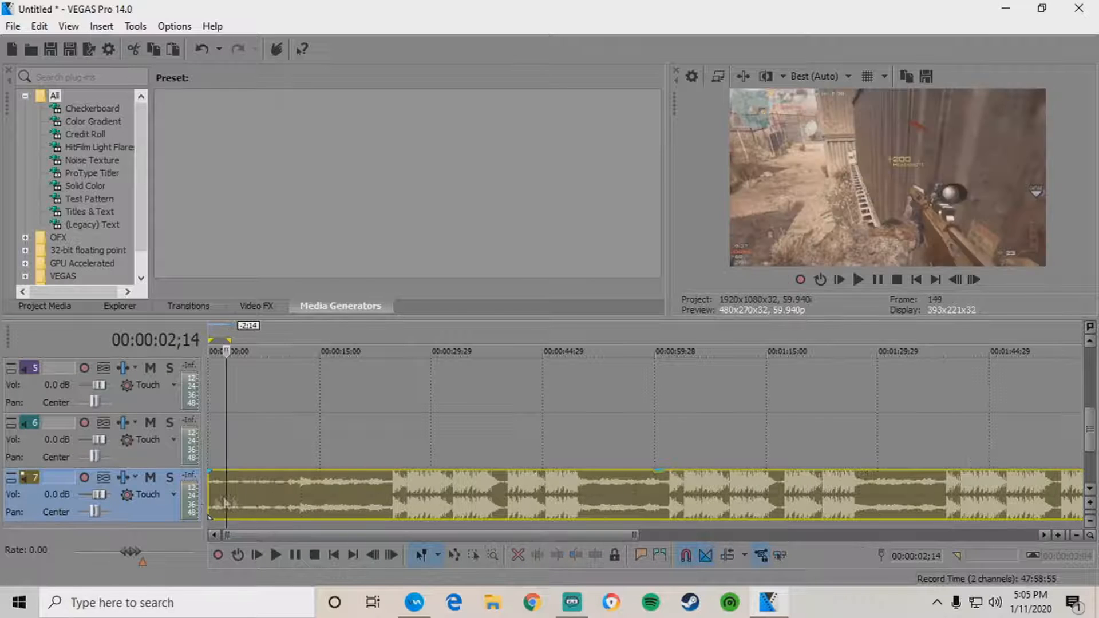
left_click(212, 493)
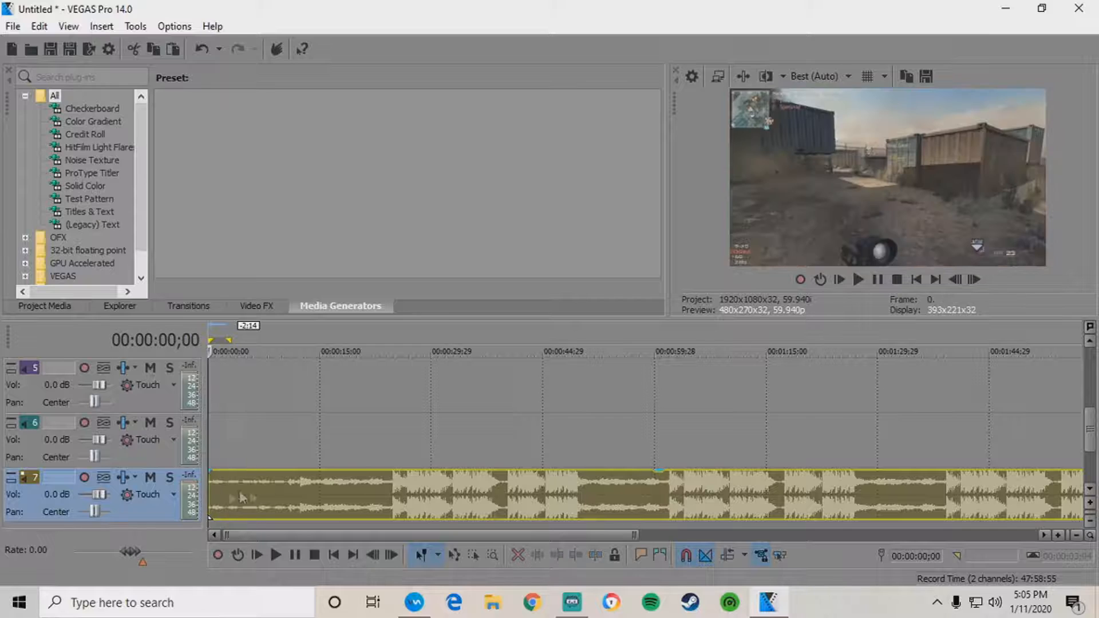
Examine the song's loud sections after the quiet intro, up to 00:00:40;12
left_click(392, 479)
left_click(406, 480)
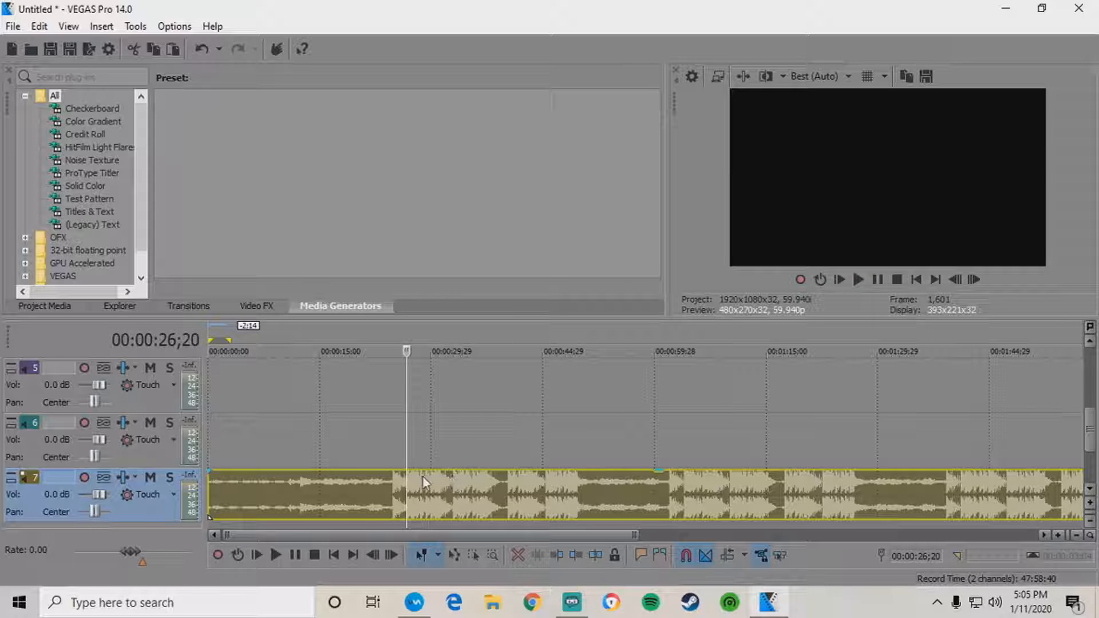
left_click(451, 485)
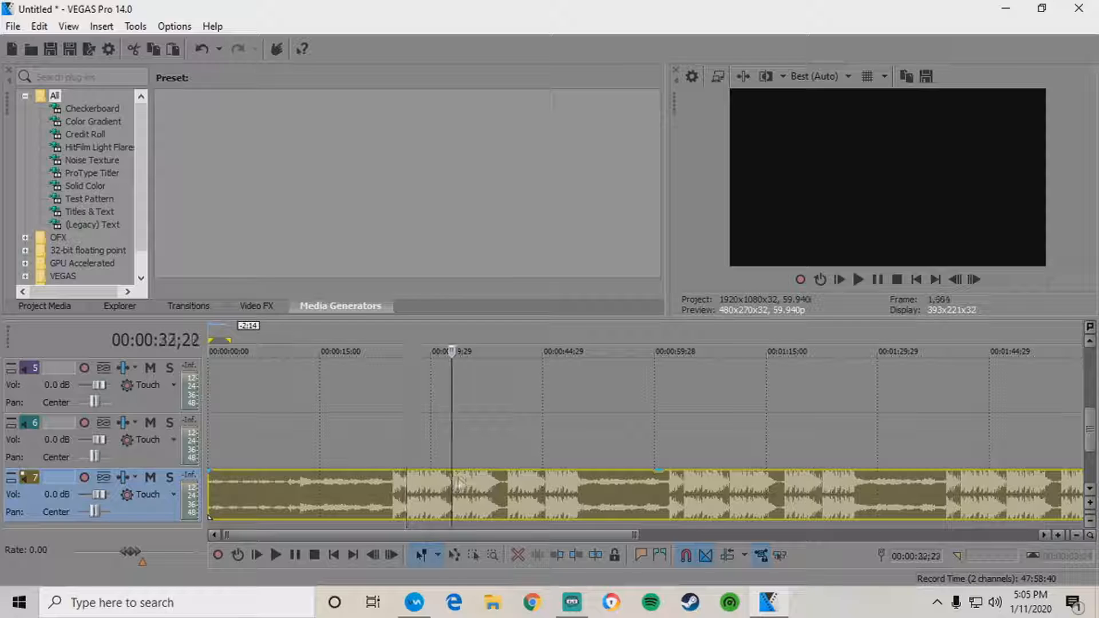
left_click(508, 484)
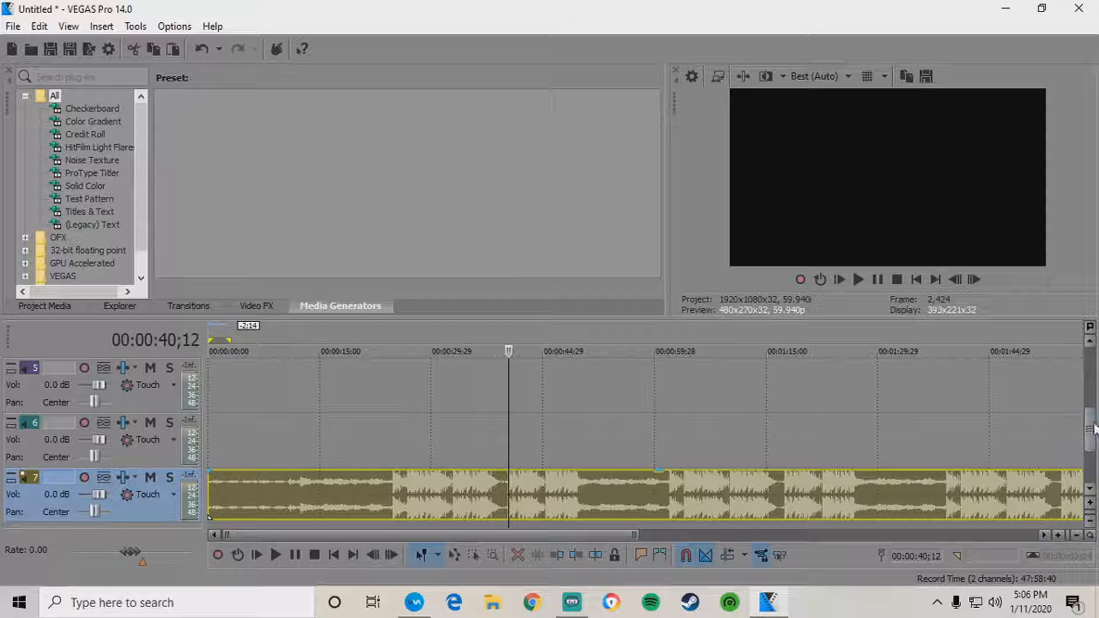
Move the empty video track above the gameplay clip's video track and delete the empty audio track 5
left_click_drag(1093, 430, 1097, 391)
left_click_drag(150, 507, 150, 369)
left_click_drag(1086, 408, 1093, 433)
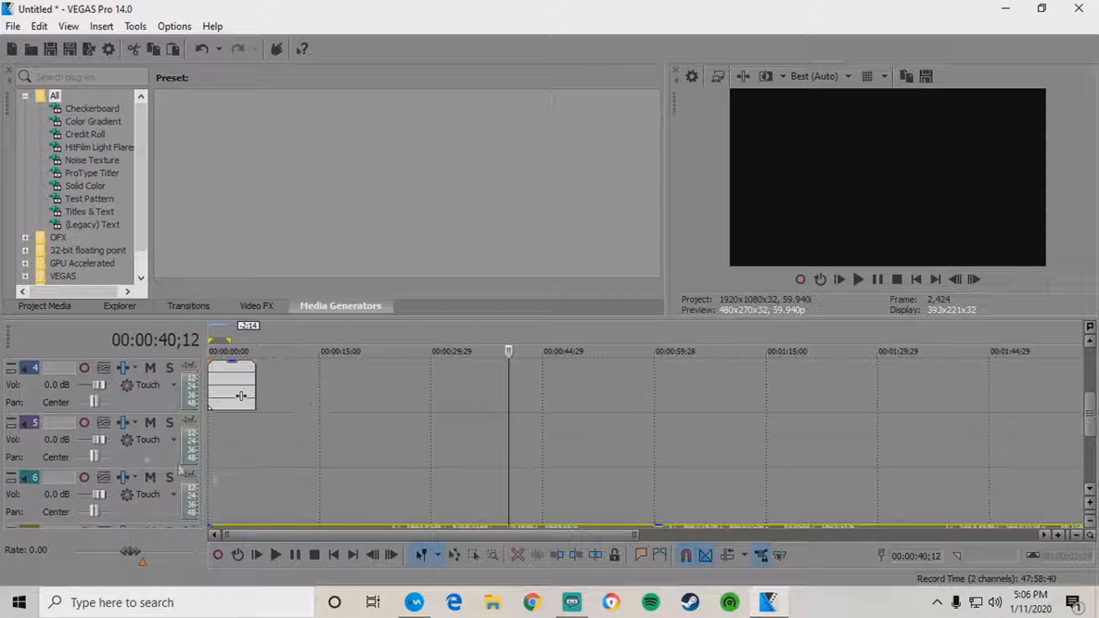
right_click(156, 460)
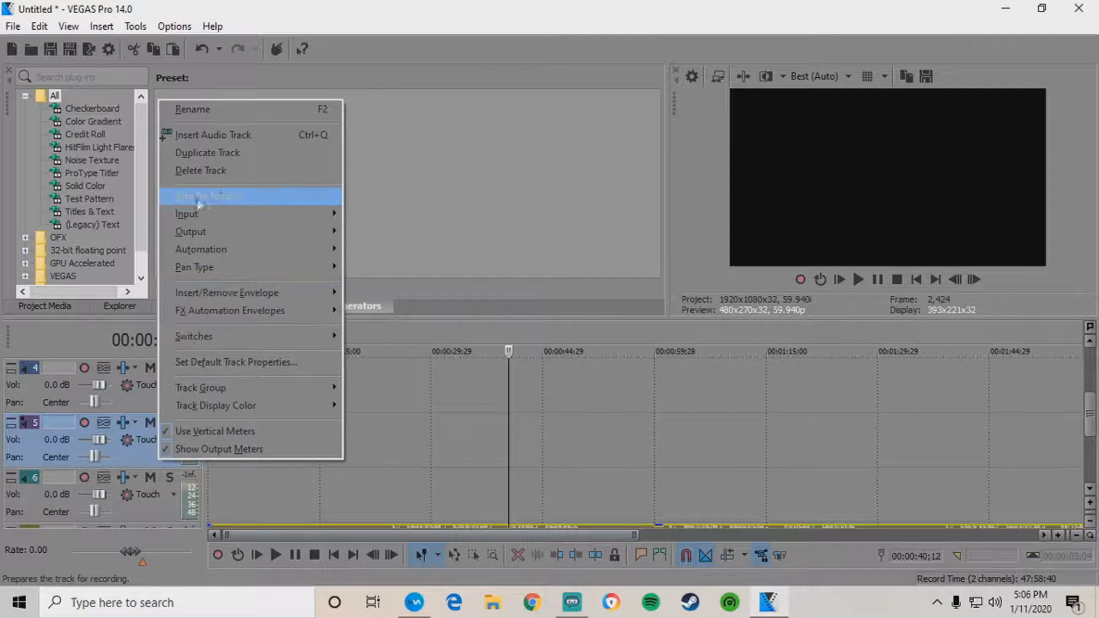
left_click(223, 171)
Mute the gameplay clip's video track 3 and its audio track 4
left_click_drag(1092, 430, 1092, 415)
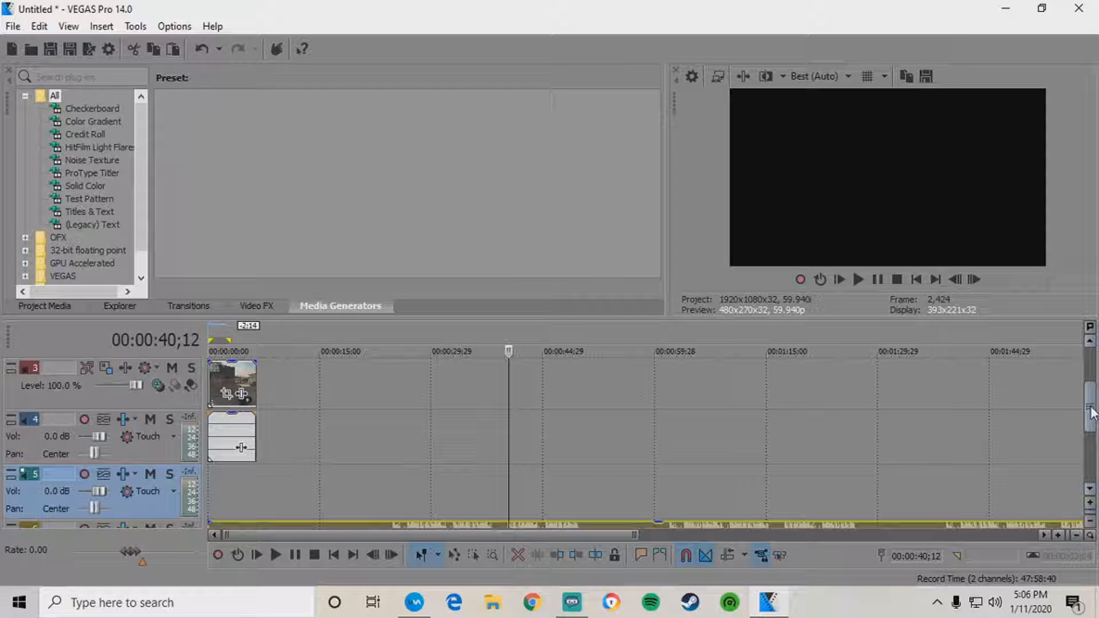
left_click(161, 403)
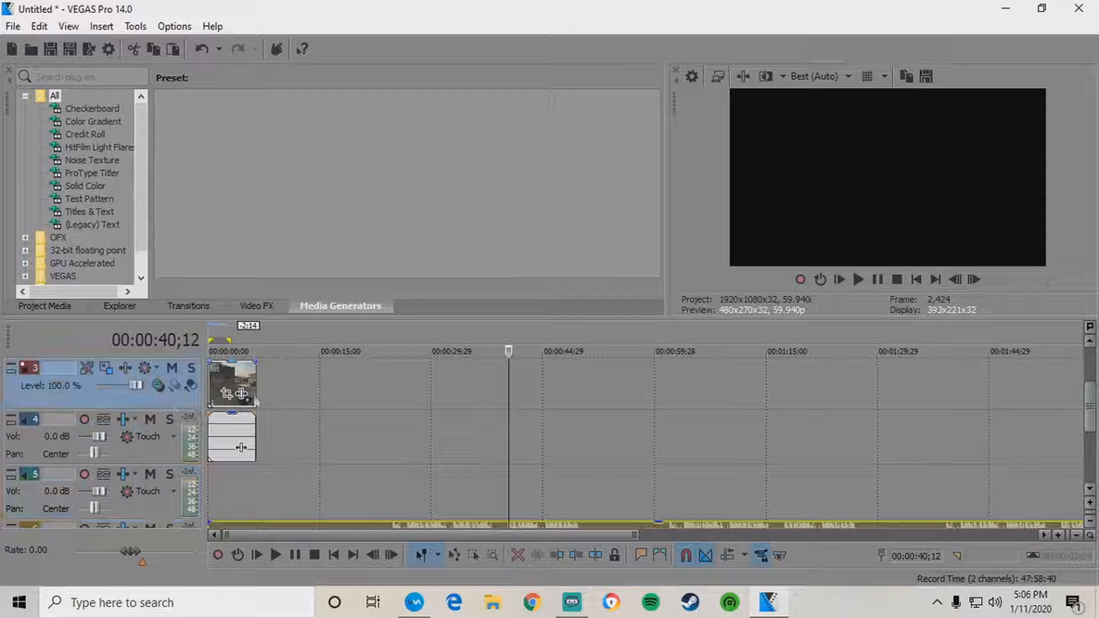
left_click(236, 373)
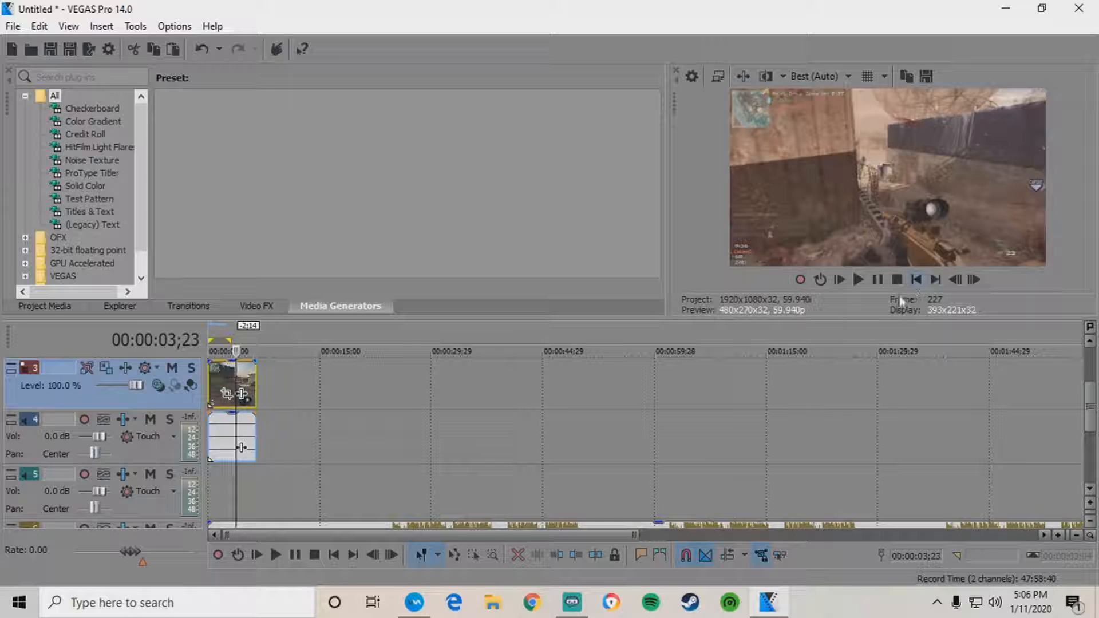
left_click(174, 369)
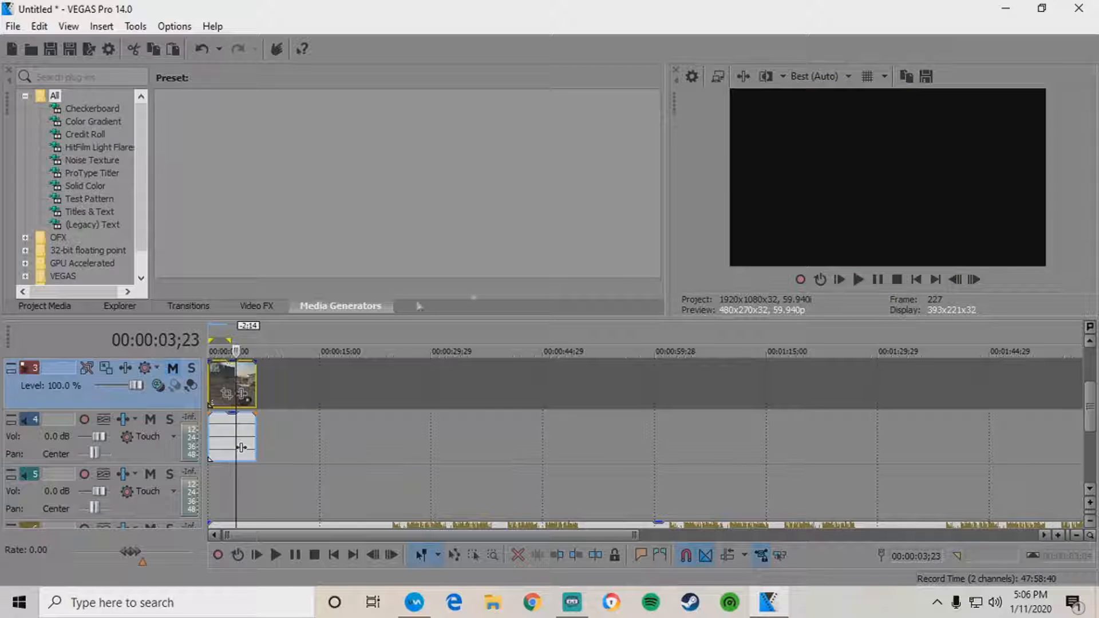
left_click(150, 420)
Play the song from about 00:00:21 to 00:00:24 and lower the volume of track 6 to -5.5 dB
scroll(1090, 407, "down", 1)
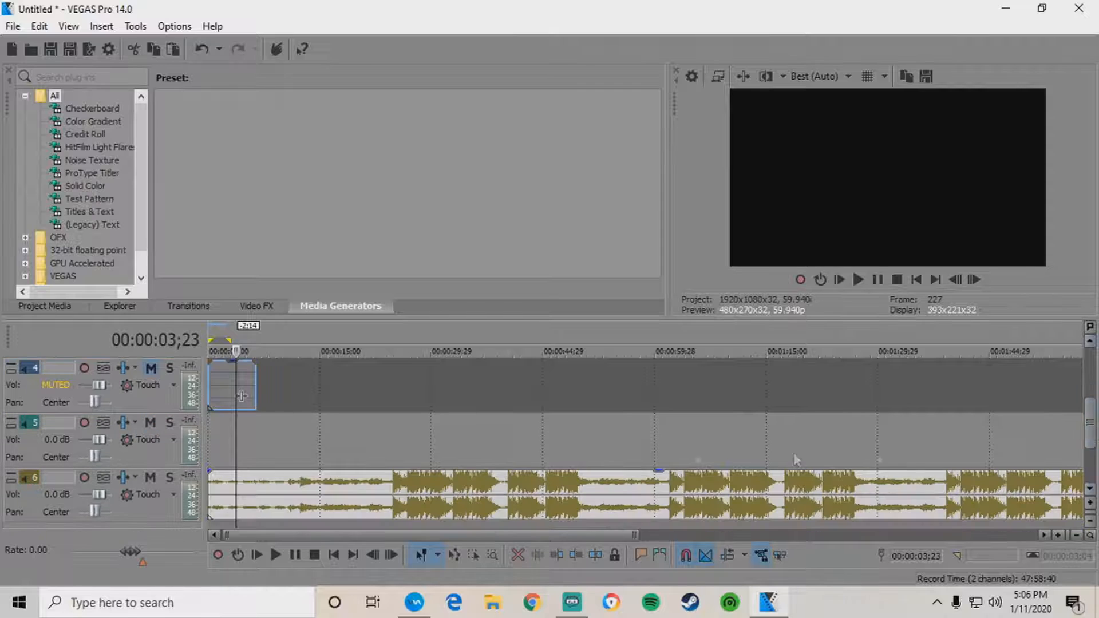
left_click(362, 453)
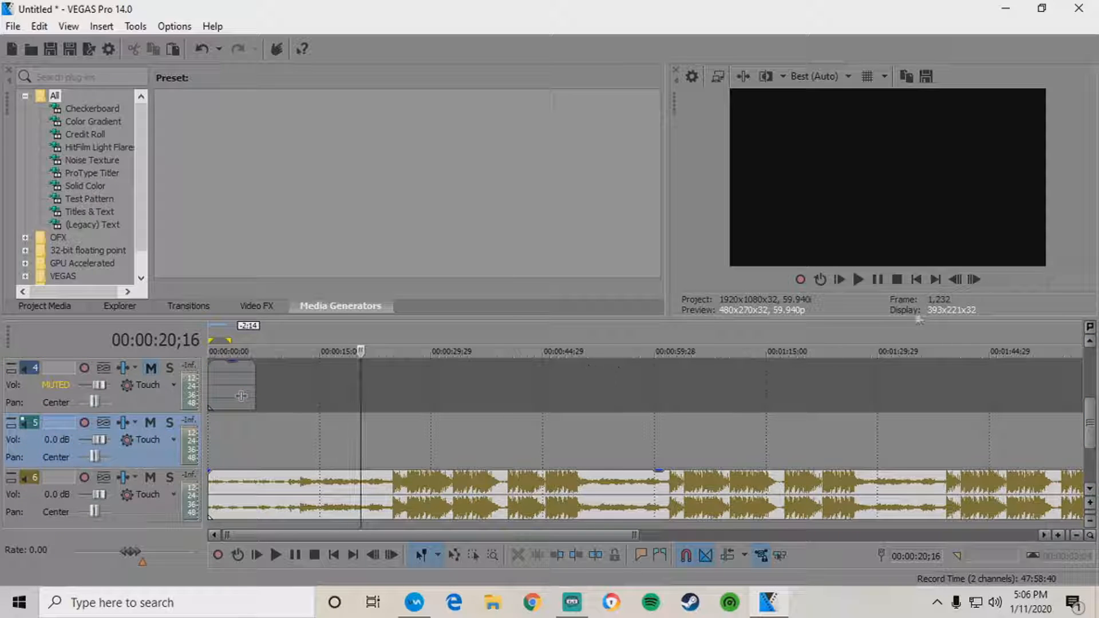
left_click(242, 495)
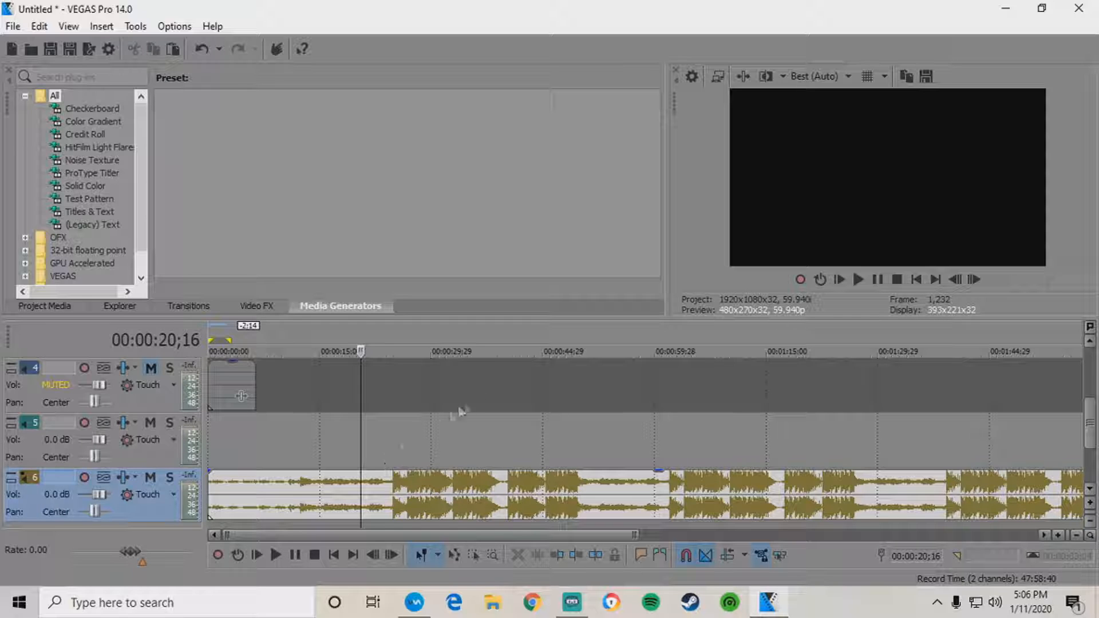
left_click(368, 438)
left_click(858, 279)
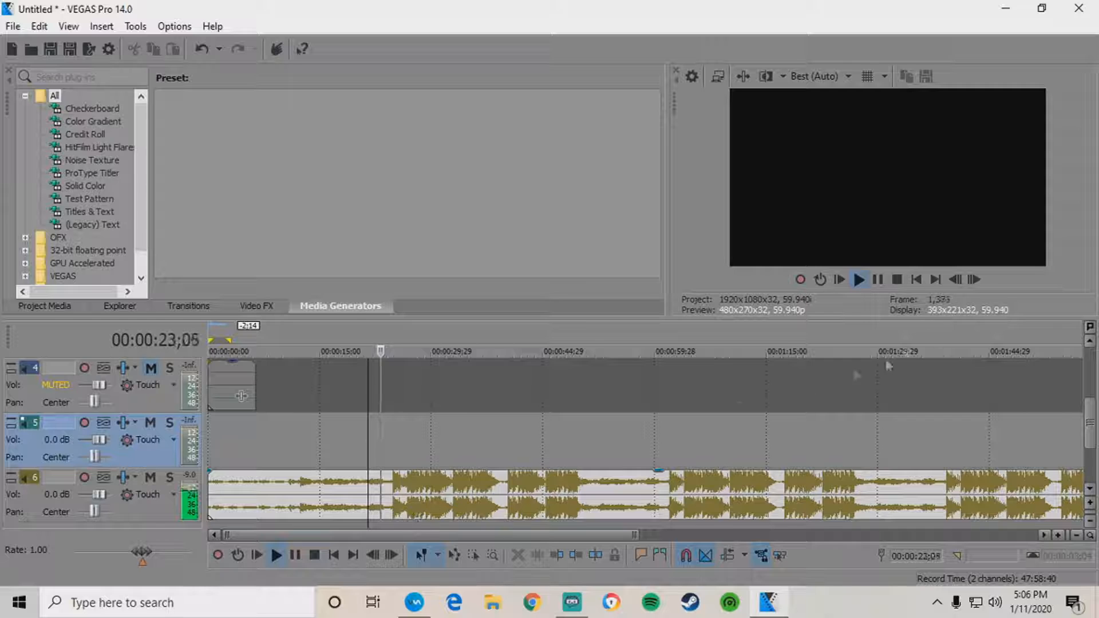
left_click(893, 280)
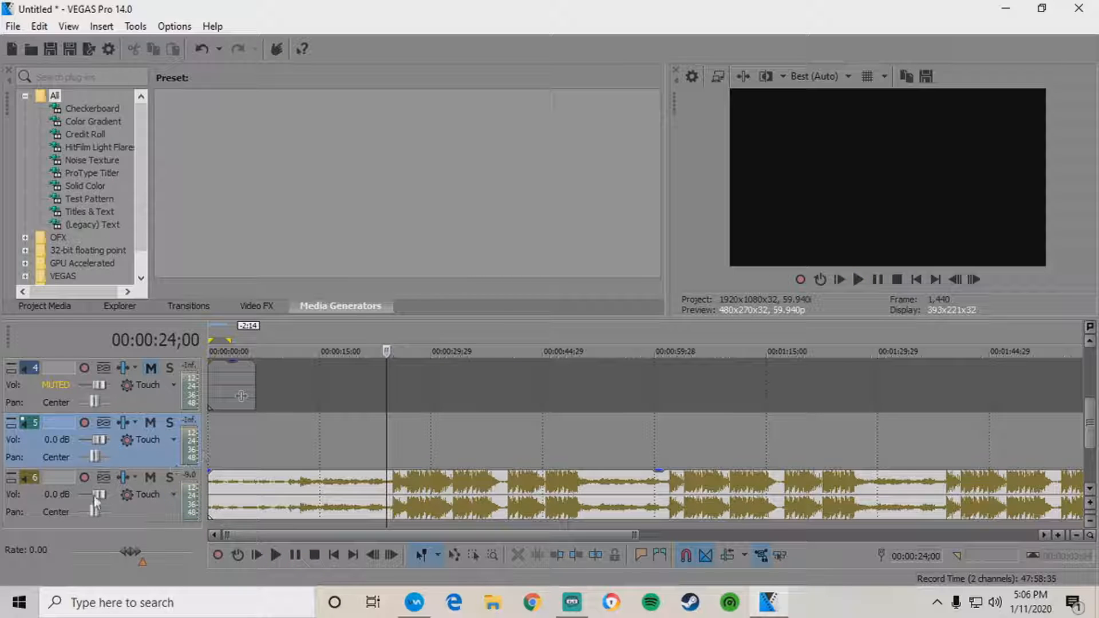
left_click_drag(95, 492, 86, 493)
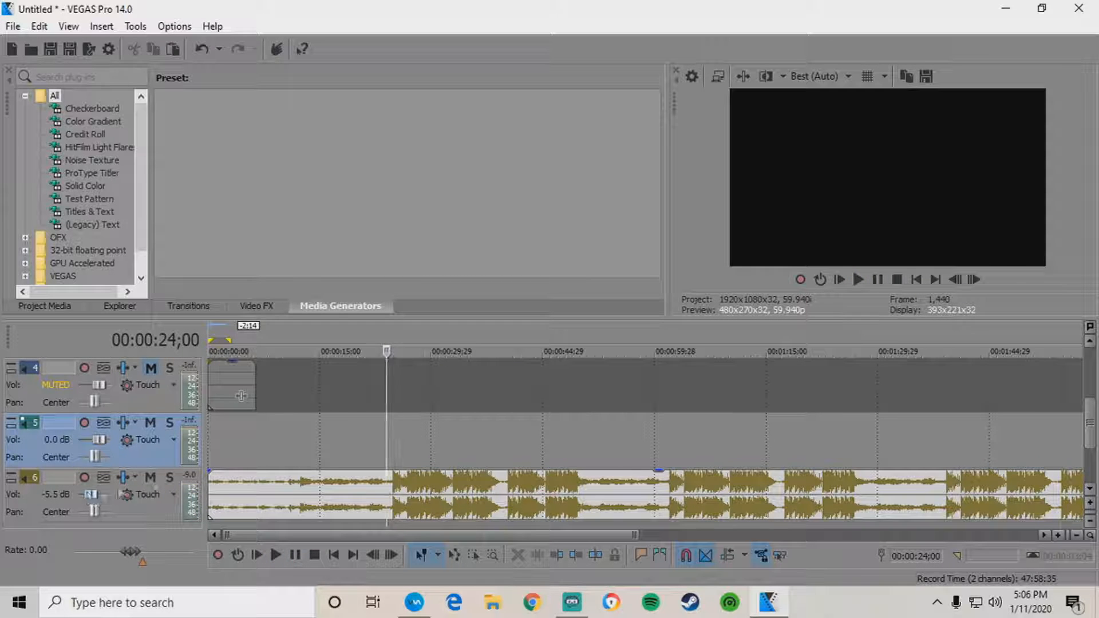
Play the song around its first loud beat and place a marker there at 00:00:24;28
left_click(859, 280)
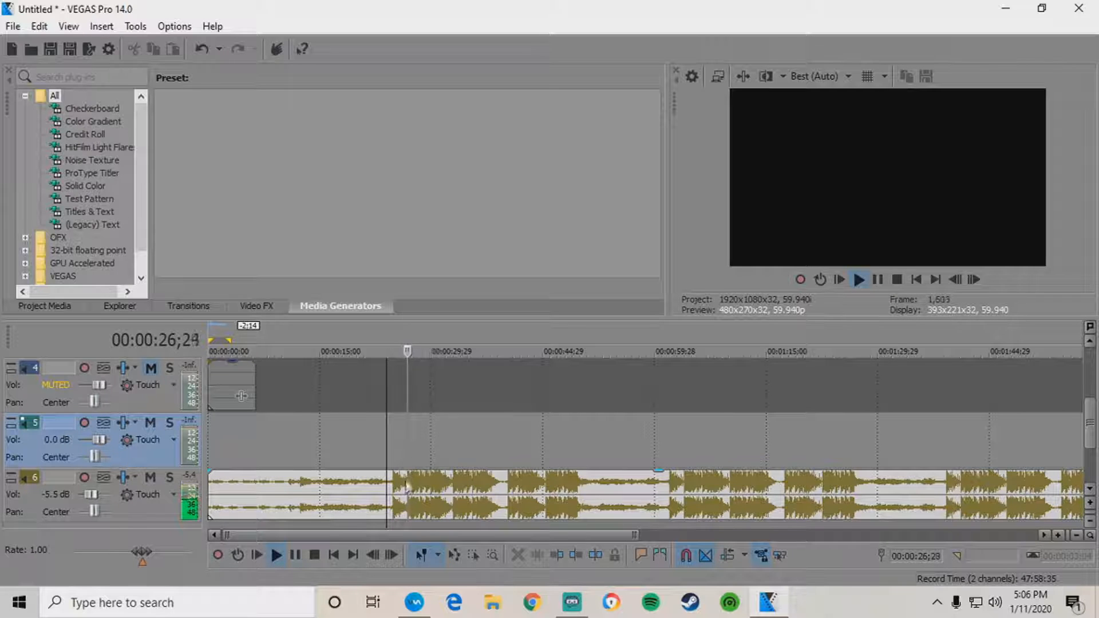
left_click(879, 288)
left_click(382, 456)
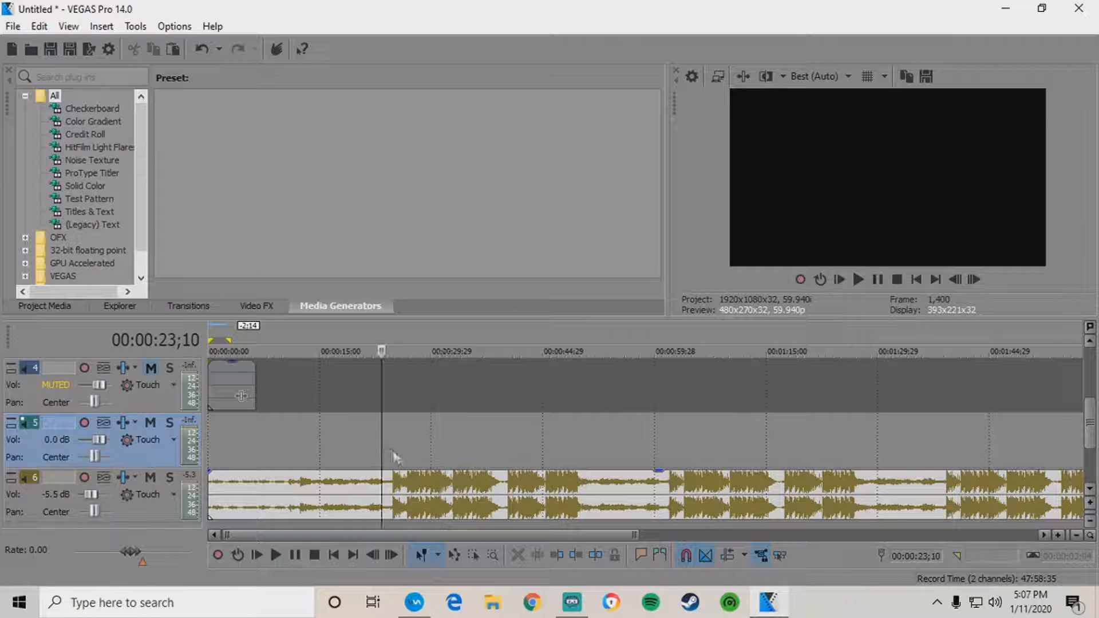
scroll(581, 535, "up", 2)
left_click(577, 445)
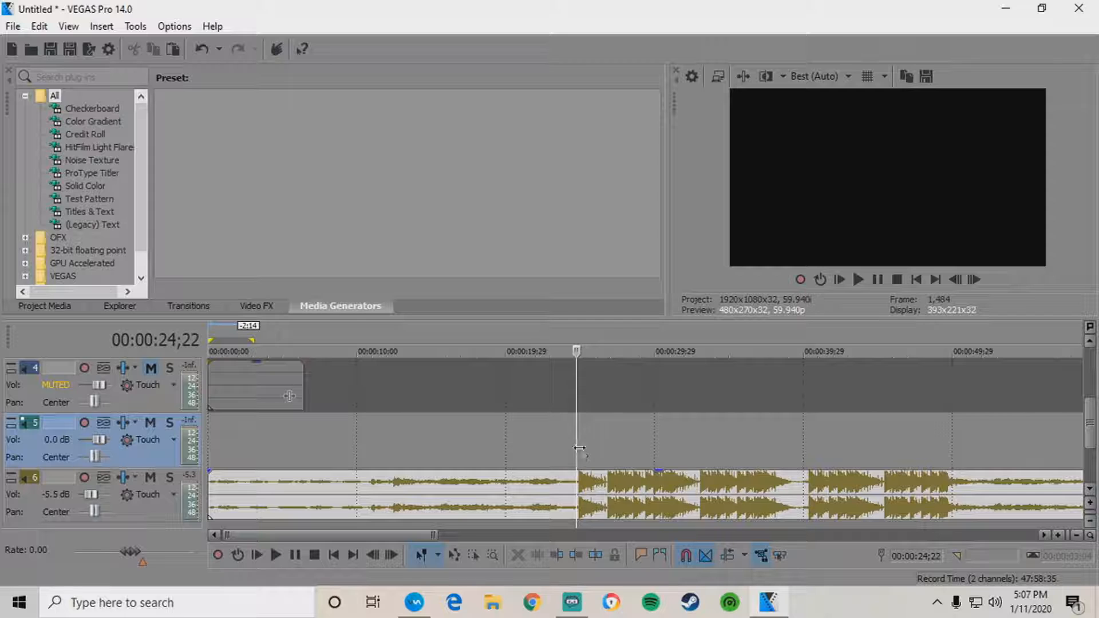
scroll(559, 515, "up", 2)
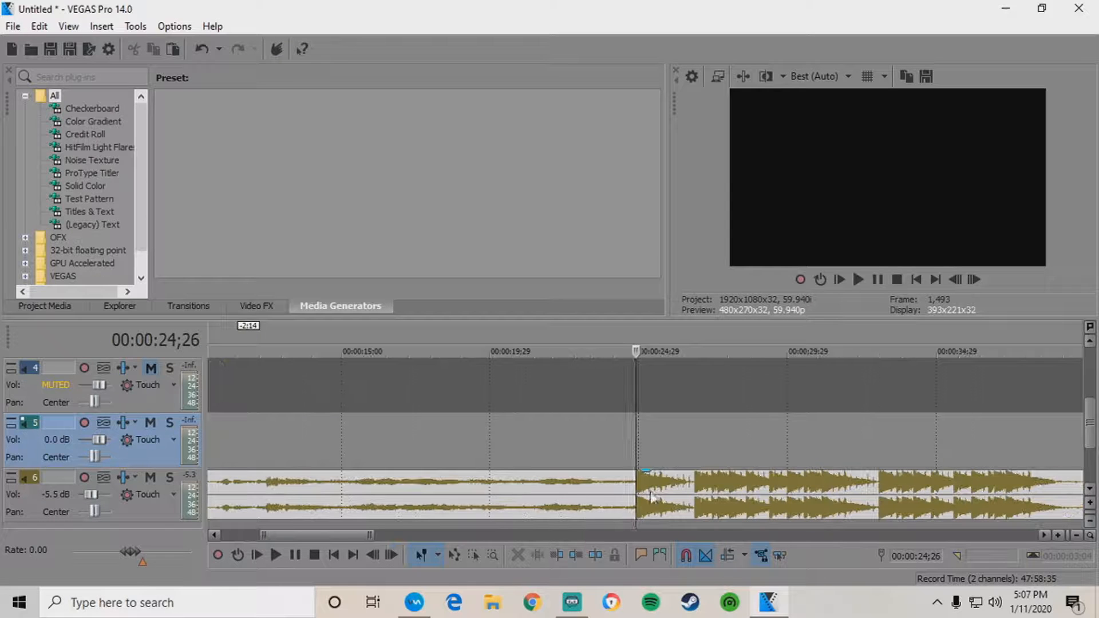
scroll(626, 458, "up", 3)
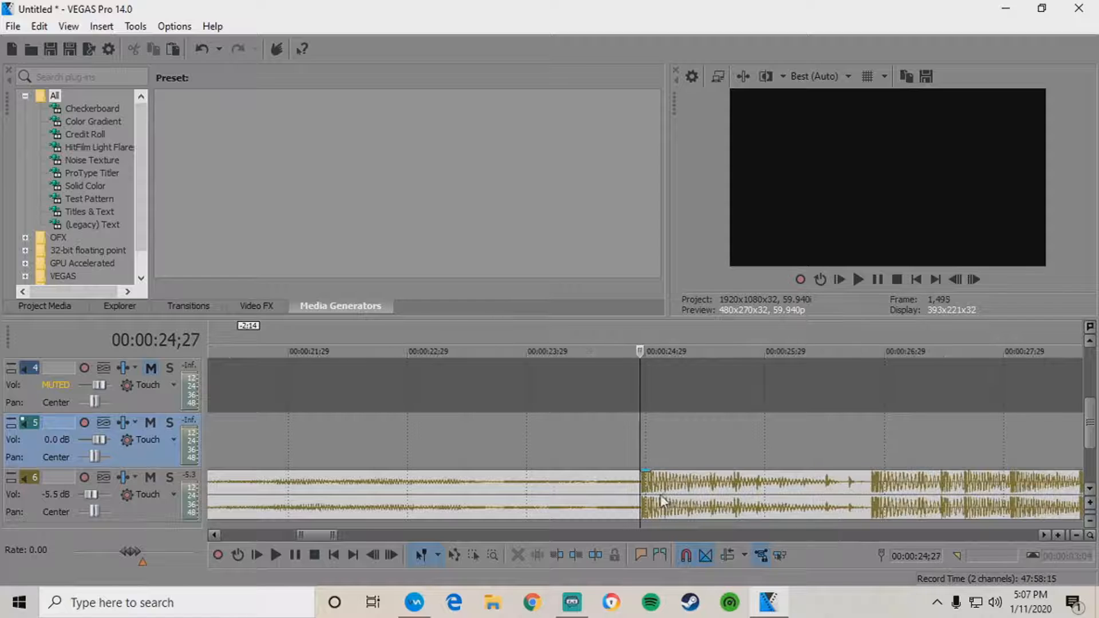
scroll(631, 452, "down", 2)
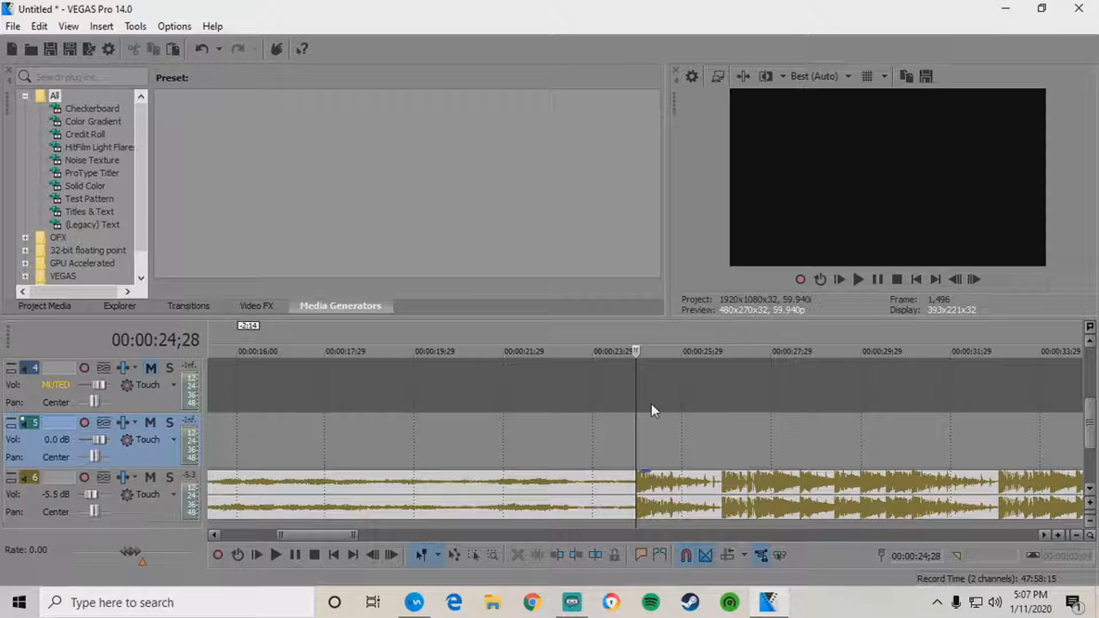
key("m")
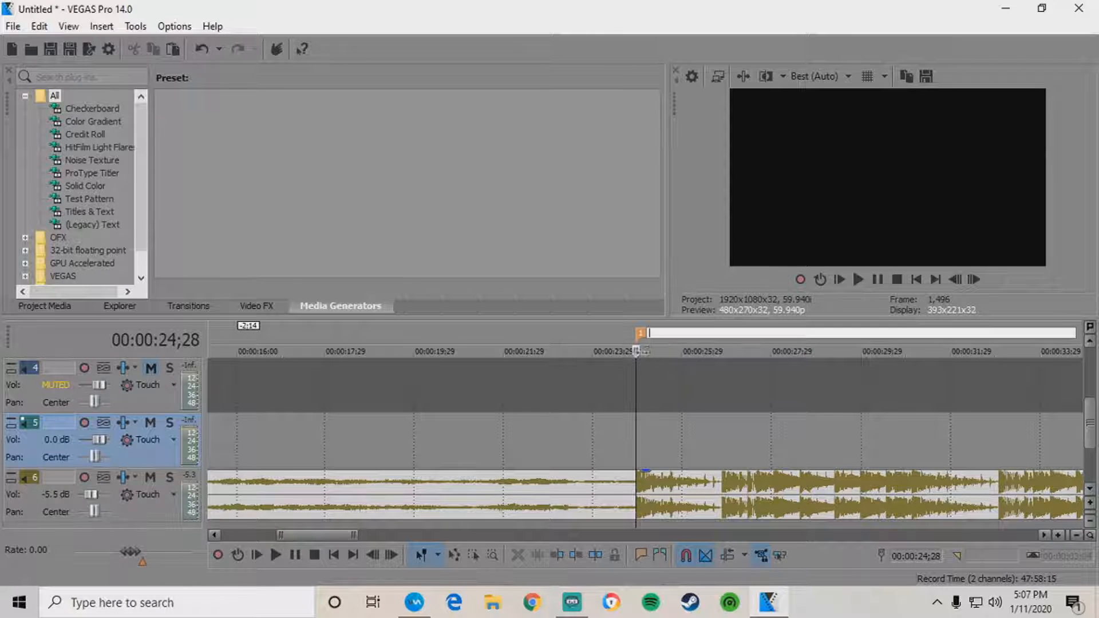
Name the new marker at the start of the loud section "First beat"
left_click(641, 338)
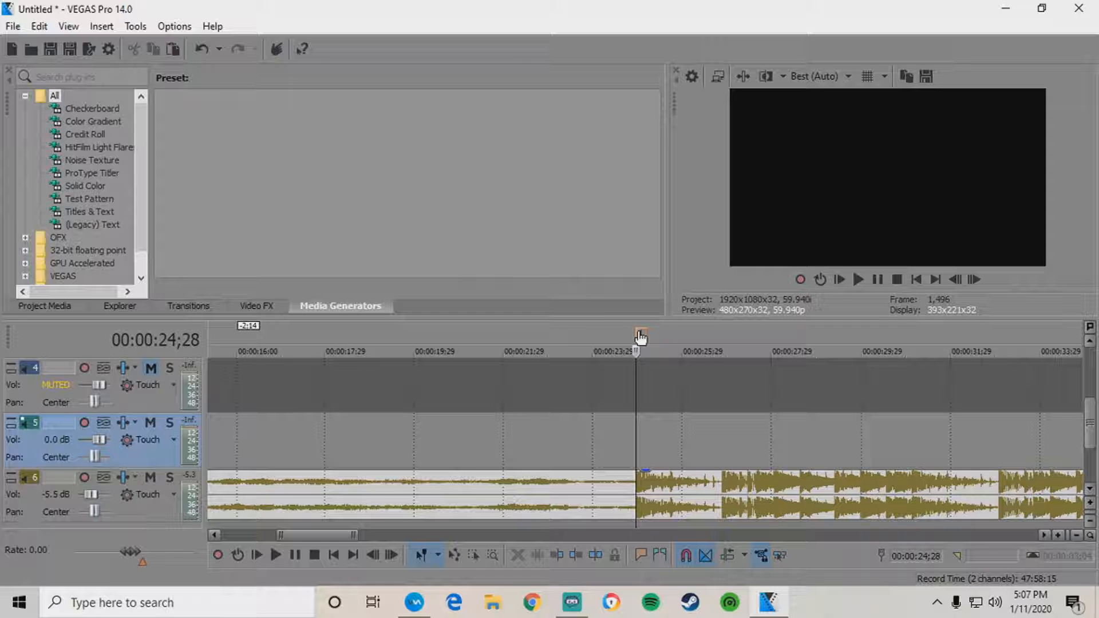
mouse_move(641, 333)
left_mouse_down()
mouse_move(582, 334)
mouse_move(638, 334)
left_mouse_up()
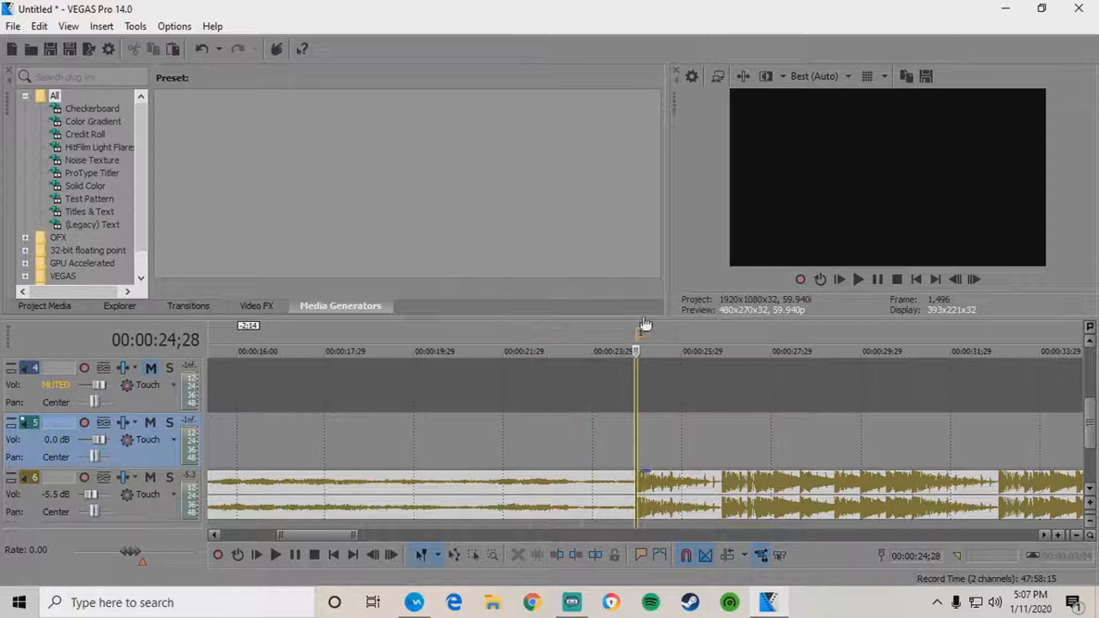
right_click(640, 332)
left_click(678, 359)
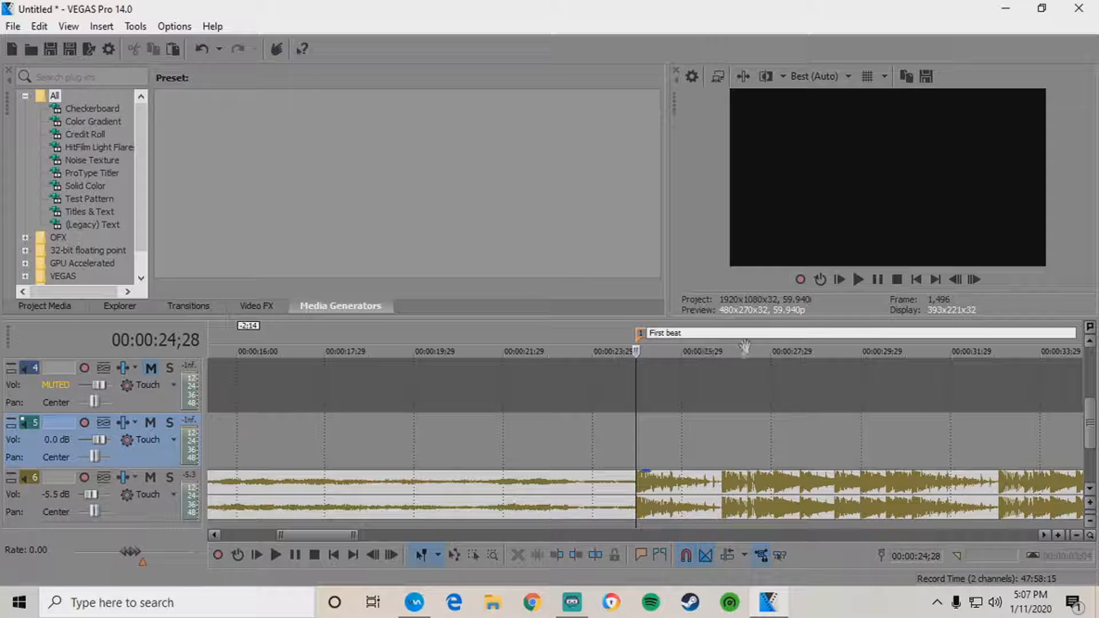
left_click(734, 400)
left_click(650, 337)
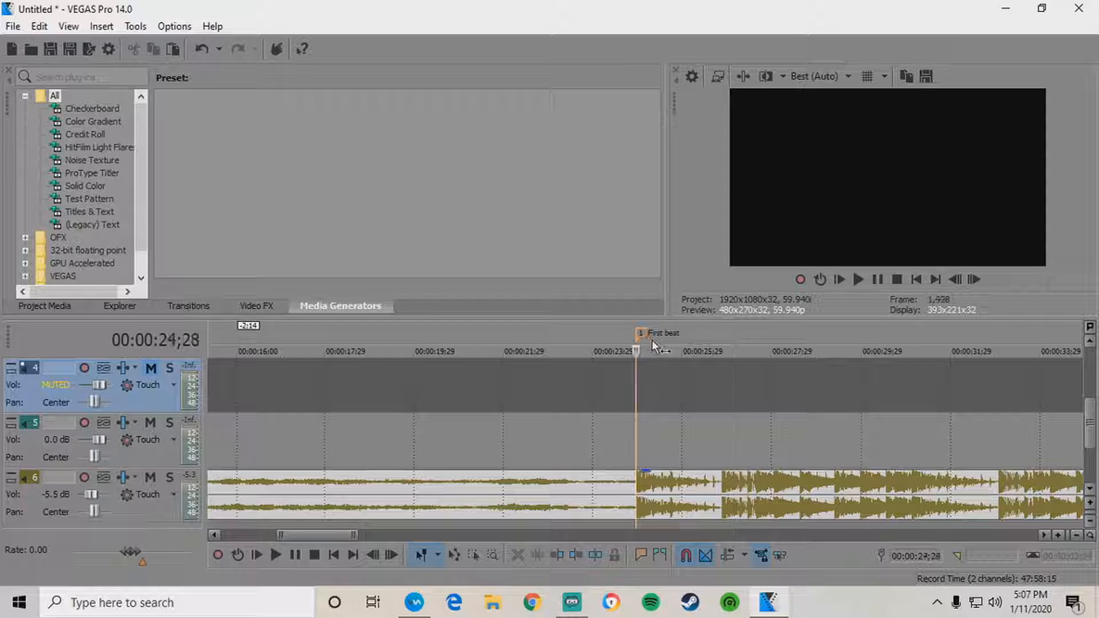
Add a second marker at 00:00:26;26, where the song's next loud burst starts
scroll(664, 388, "up", 1)
scroll(721, 455, "down", 1)
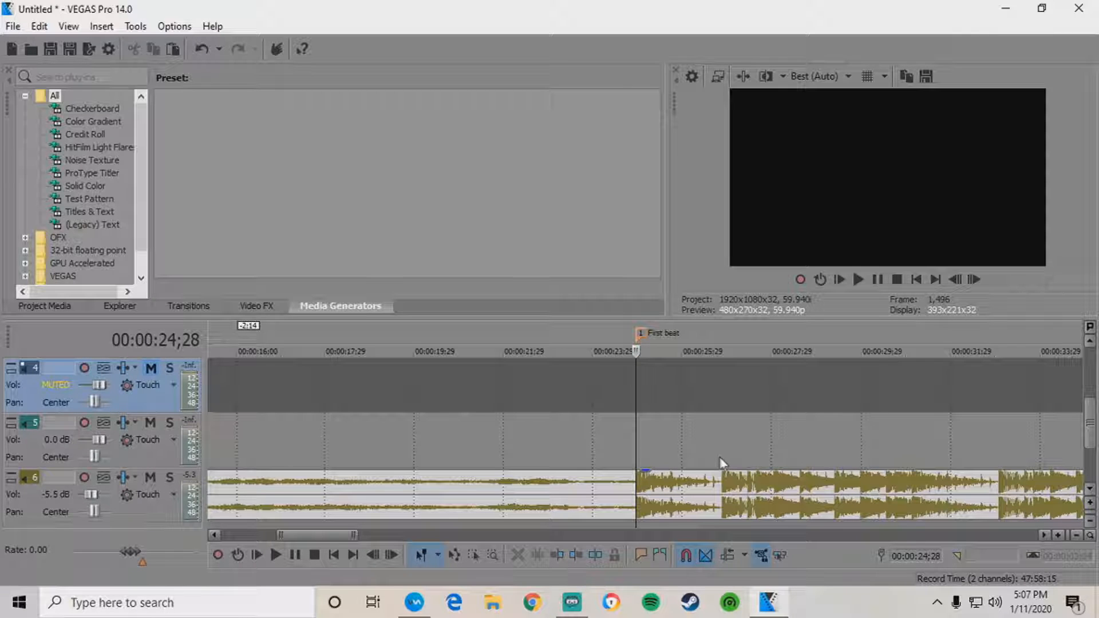
left_click(722, 459)
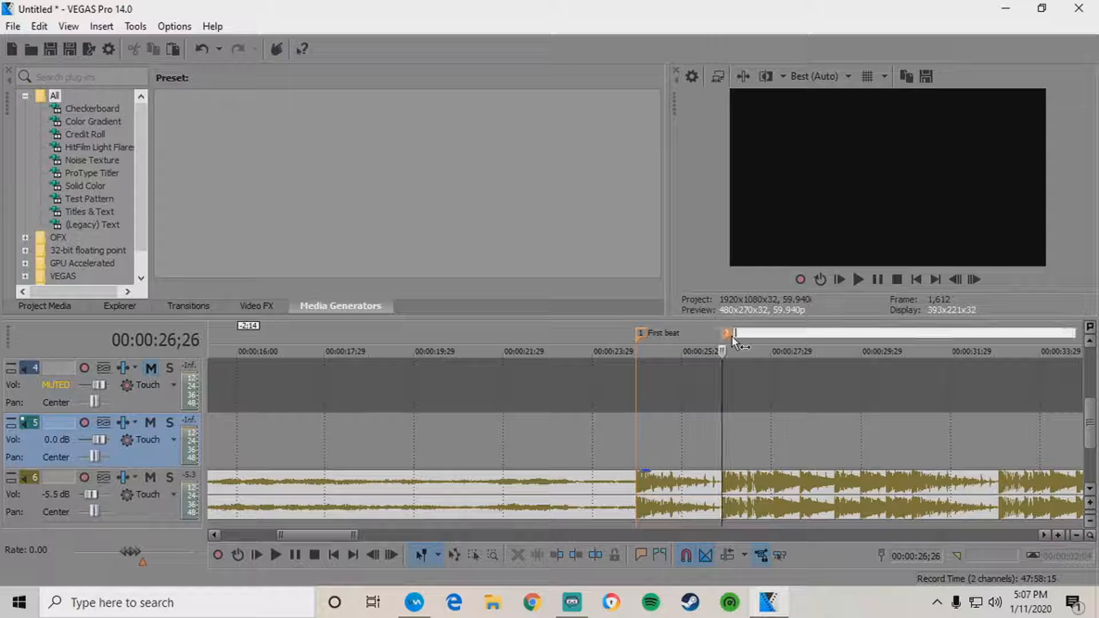
key("m")
Play the song from just before the First beat marker and drop markers 3, 4 and 5 during playback
left_click(627, 334)
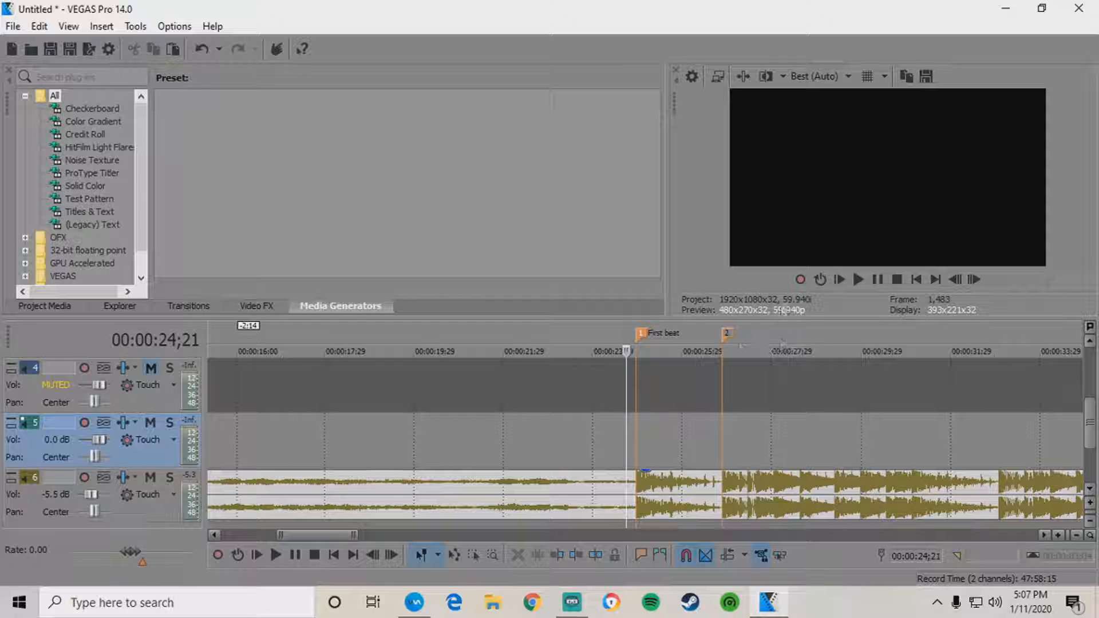
left_click(858, 280)
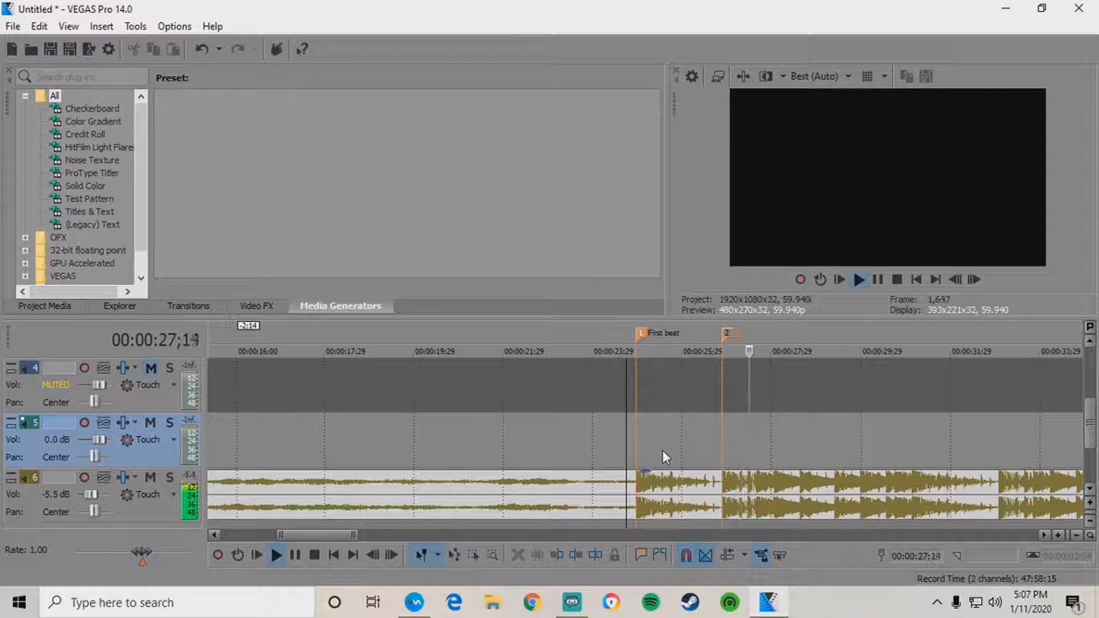
key("m")
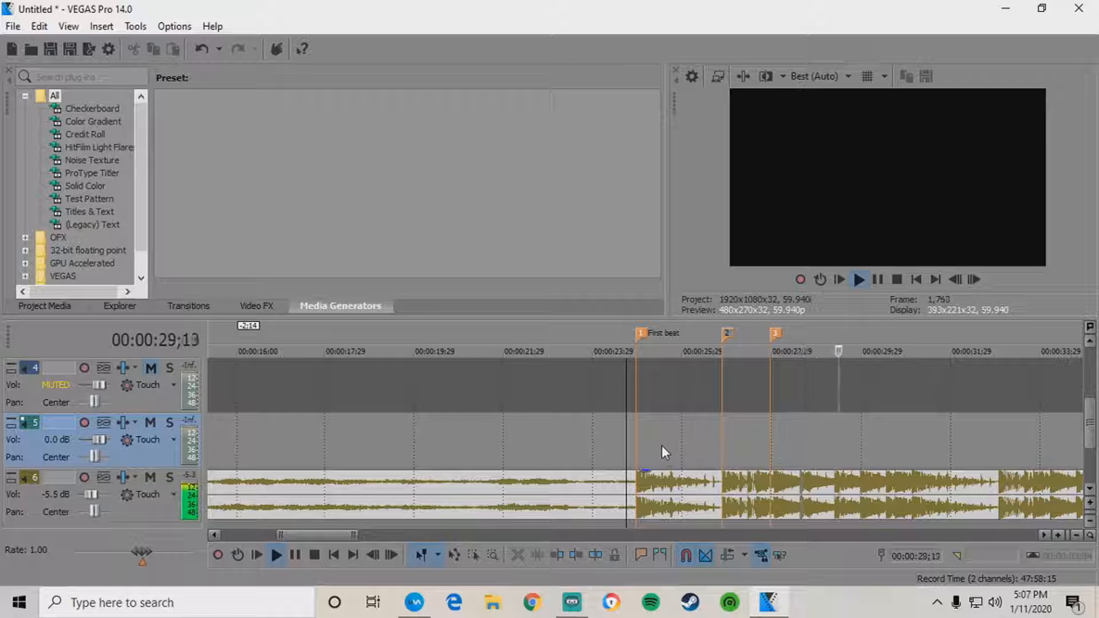
key("Return")
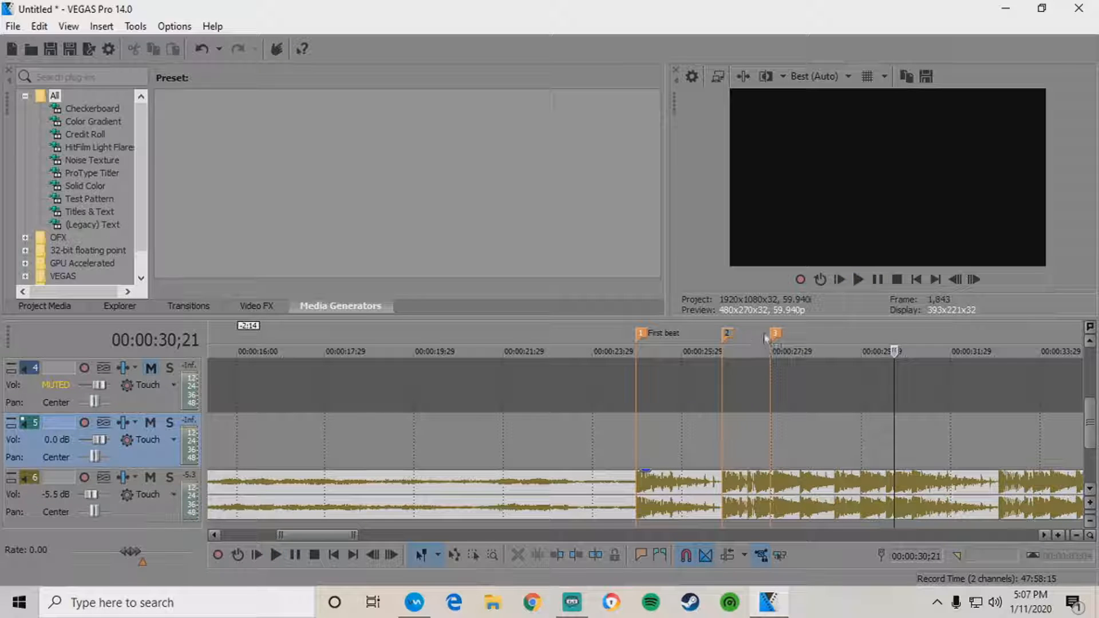
left_click(775, 334)
left_click(857, 279)
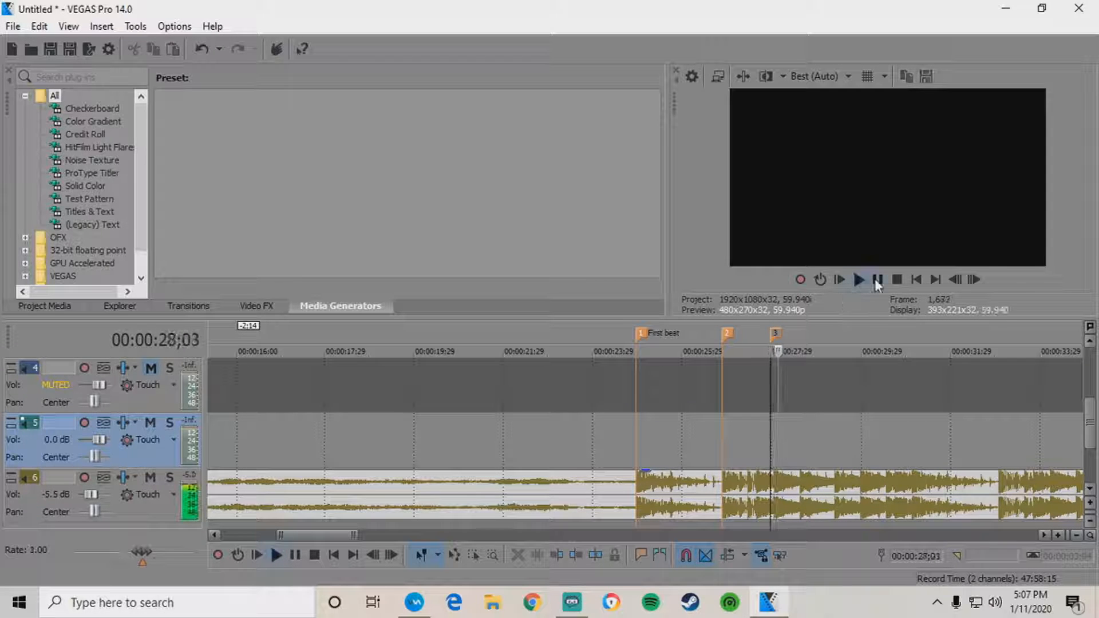
key("m")
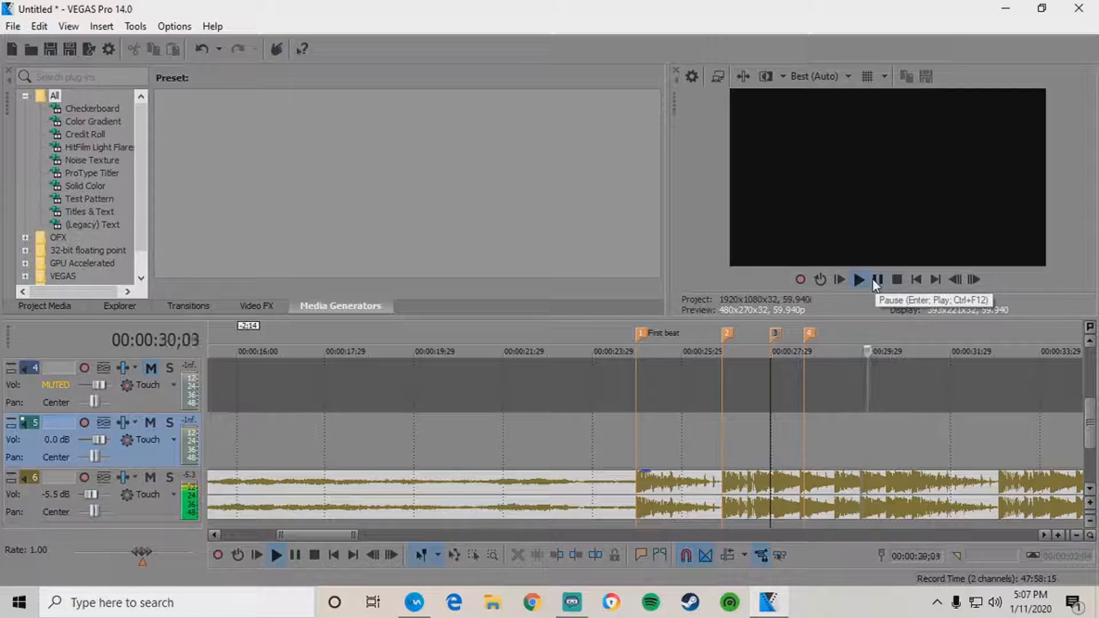
key("m")
left_click(876, 281)
Play from marker 3 and shift that marker slightly later onto the beat in the waveform near 00:00:28
left_click(728, 334)
scroll(752, 418, "up", 2)
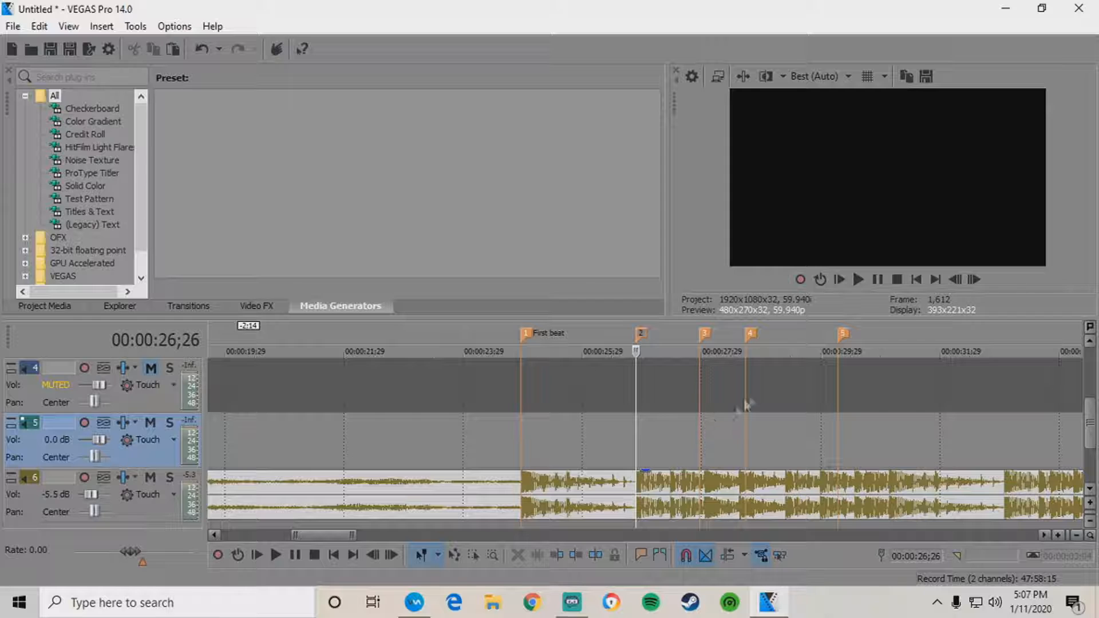
left_click(705, 336)
left_click(858, 279)
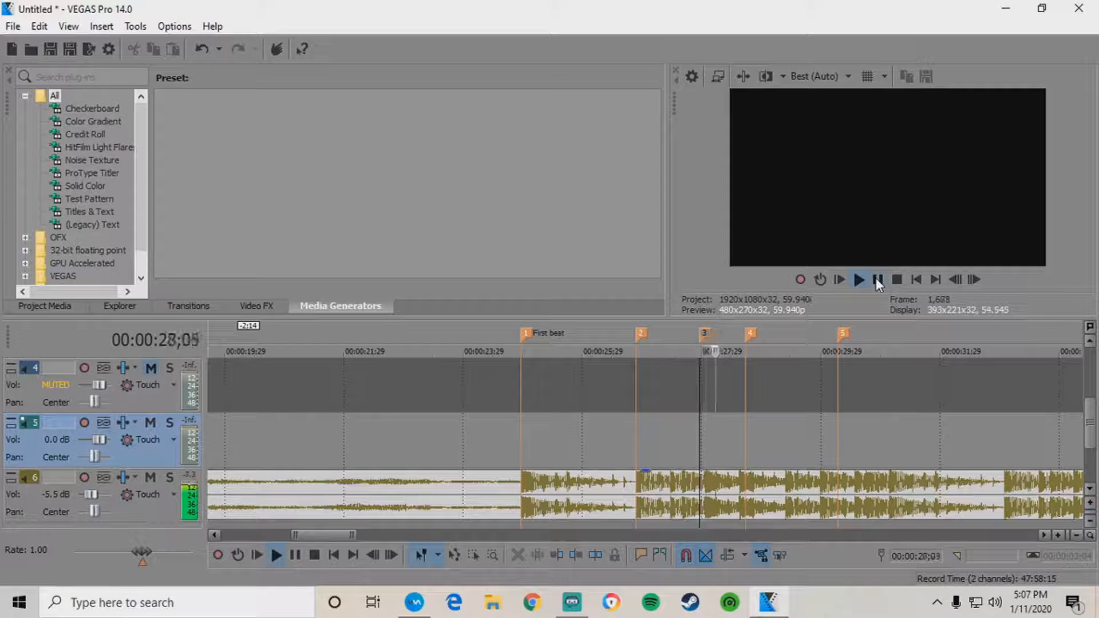
left_click_drag(707, 338, 714, 341)
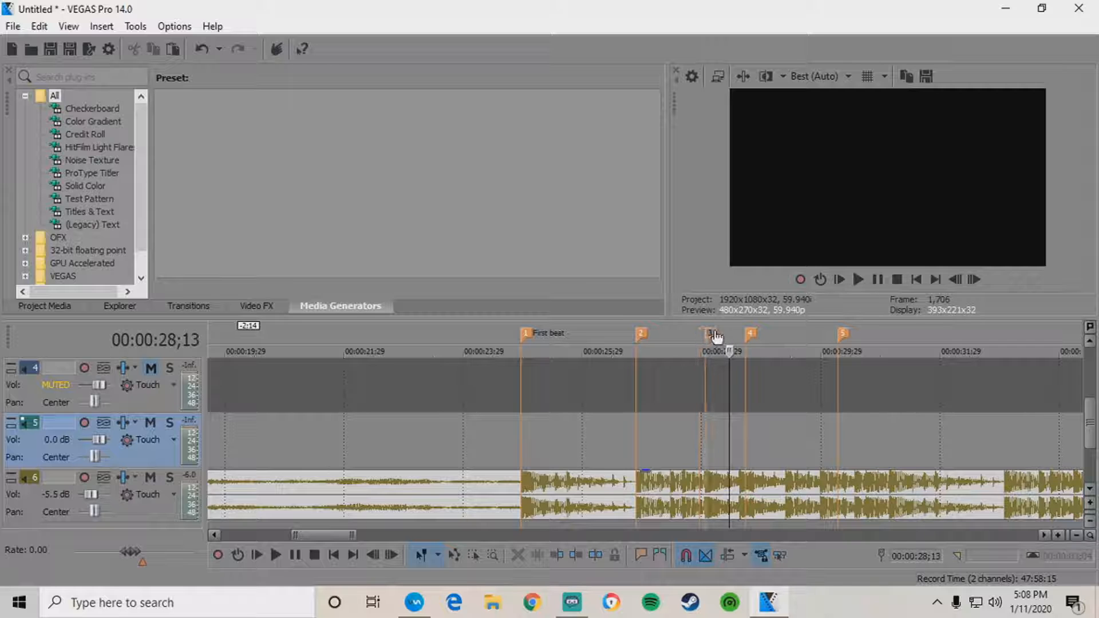
Play the beats and move marker 4 to the beat just after 00:00:29 and marker 5 to 00:00:31;03
left_click(859, 280)
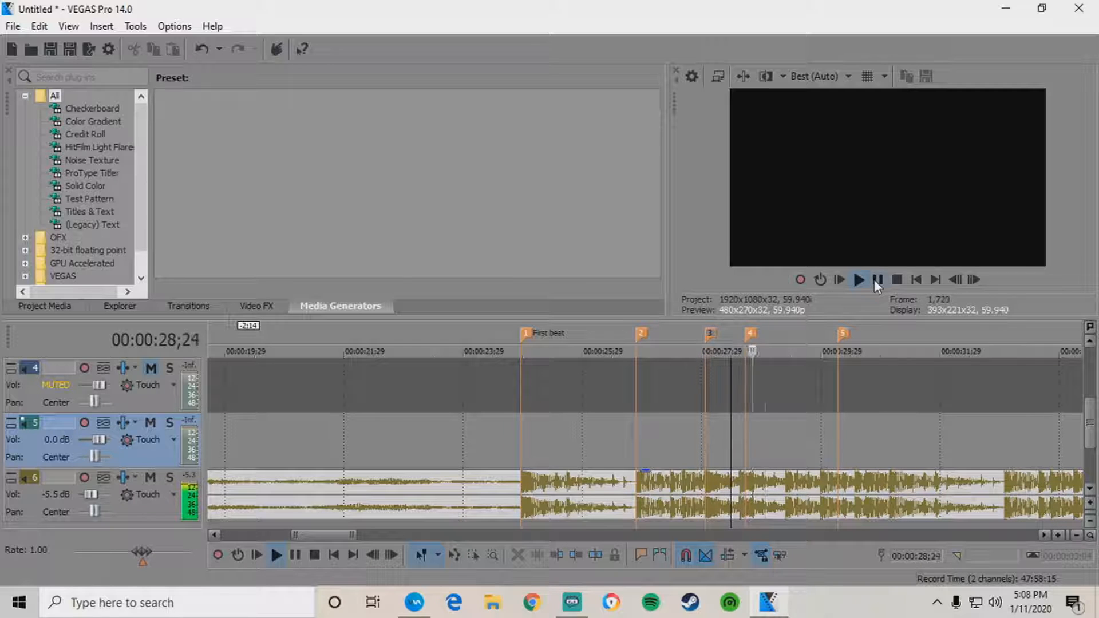
left_click_drag(750, 334, 792, 333)
left_click(606, 331)
left_click(858, 280)
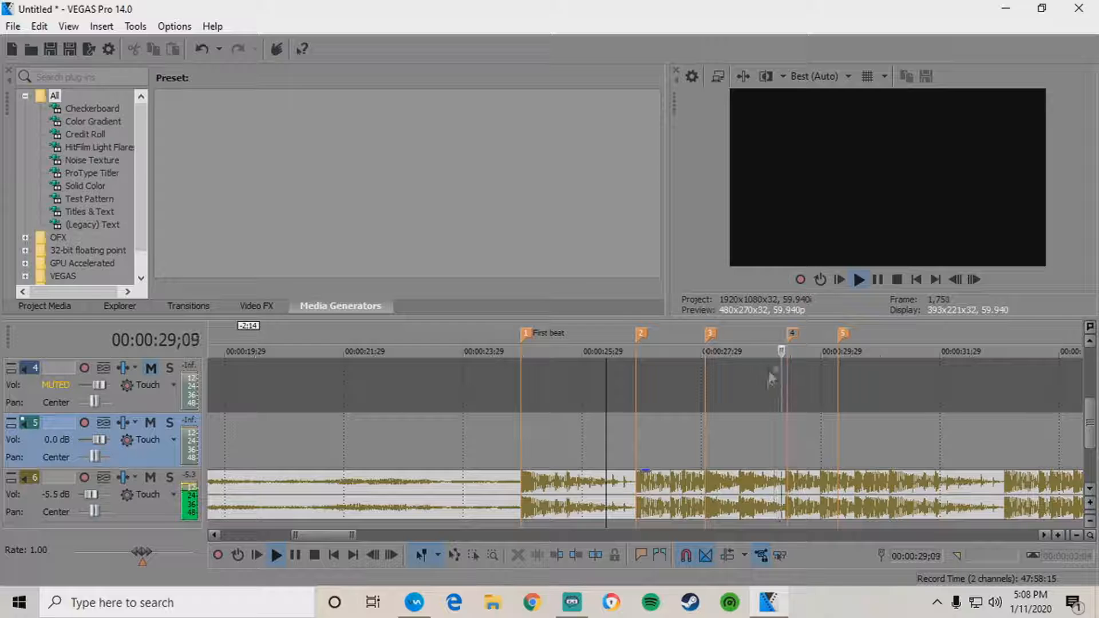
left_click(877, 279)
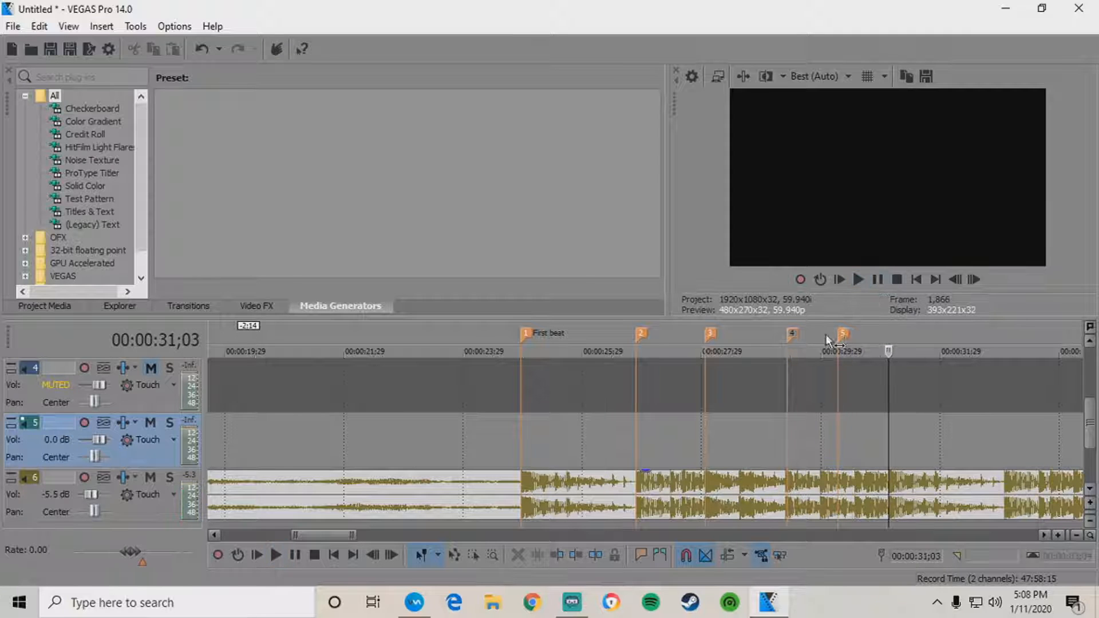
left_click_drag(842, 333, 887, 332)
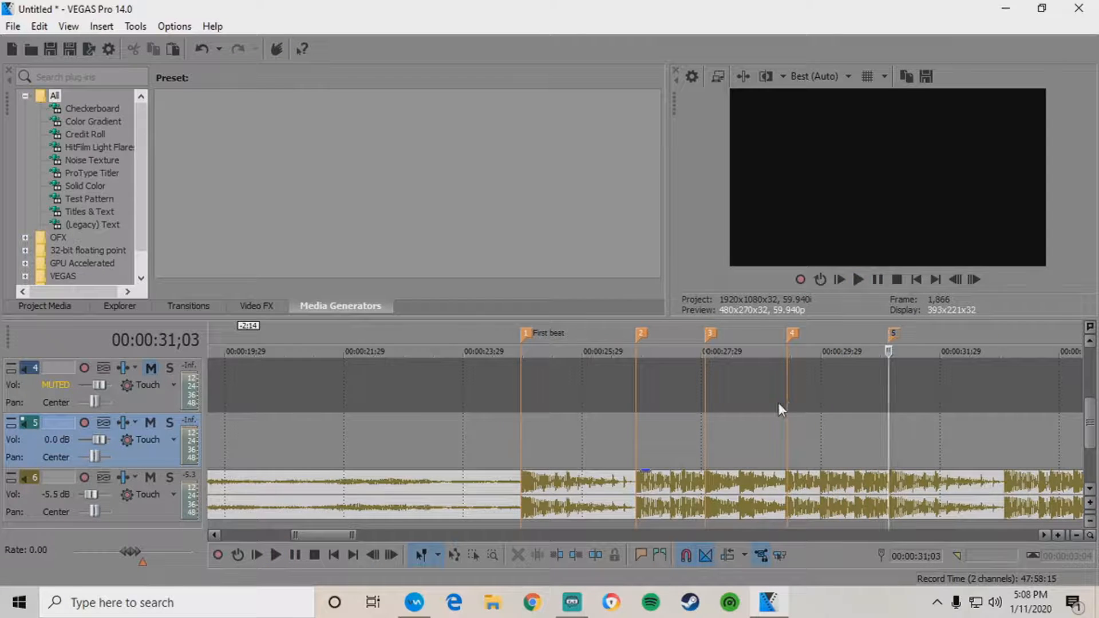
Step through markers 1 to 4 to review their positions against the song's waveform
scroll(630, 413, "down", 4)
left_click(548, 333)
left_click(578, 333)
left_click(595, 333)
left_click(617, 333)
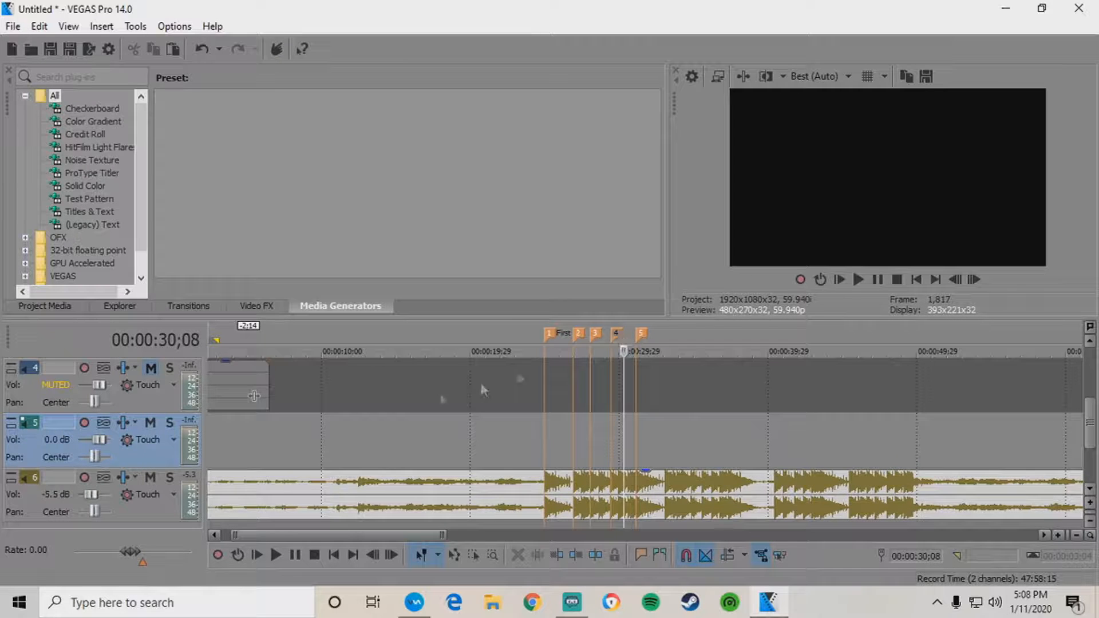
Select the gameplay clip at the start of the timeline and unmute its video track 3 and audio track 4
scroll(480, 380, "down", 4)
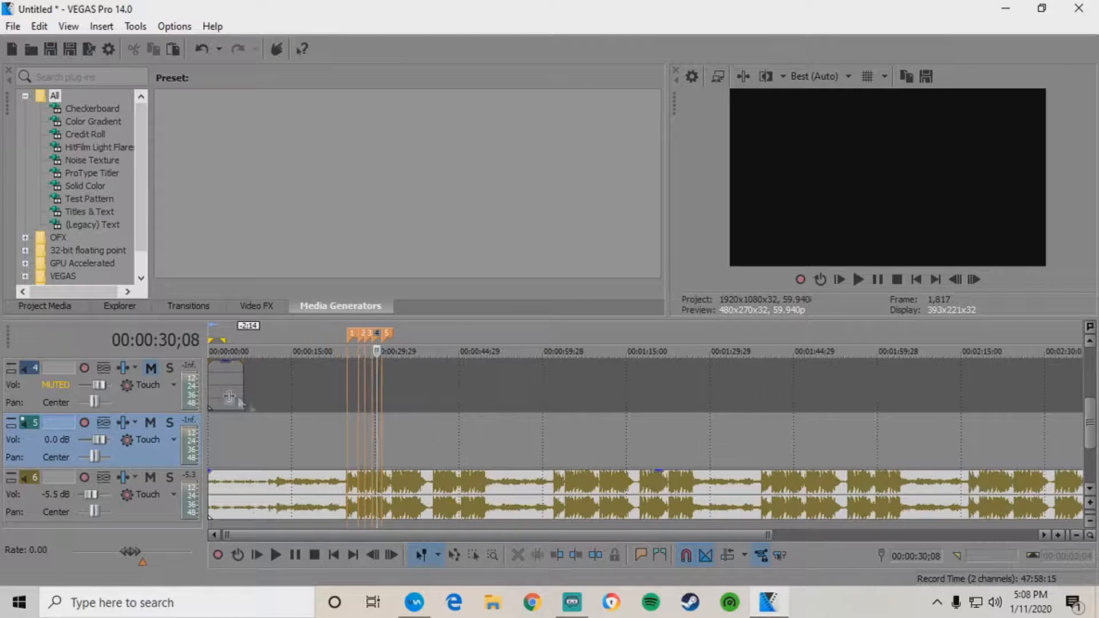
left_click(211, 376)
left_click(213, 378)
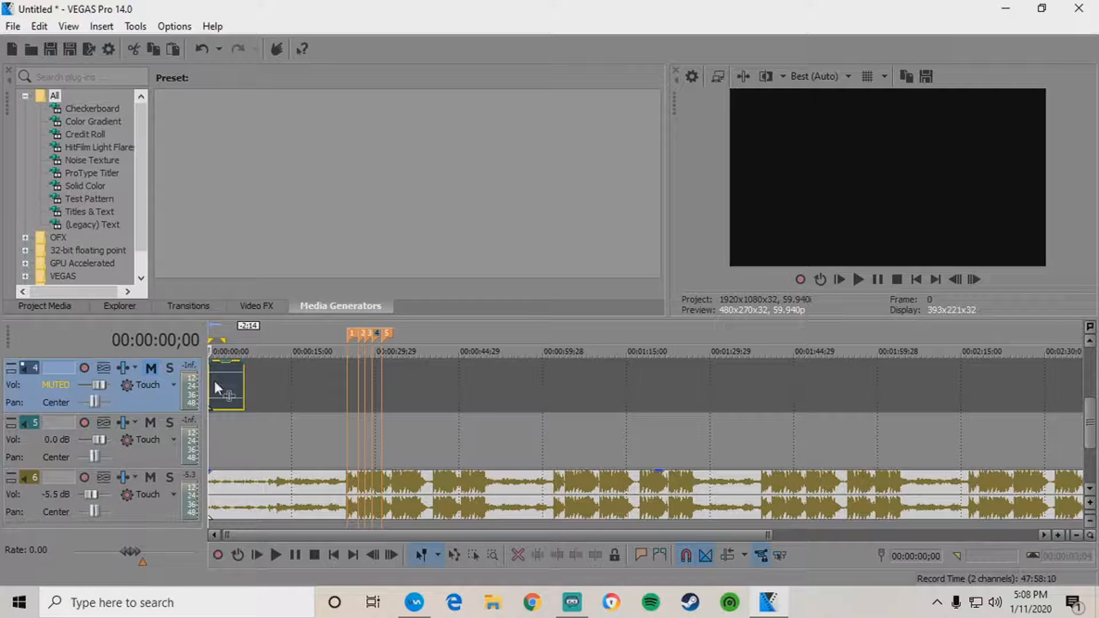
scroll(315, 404, "up", 3)
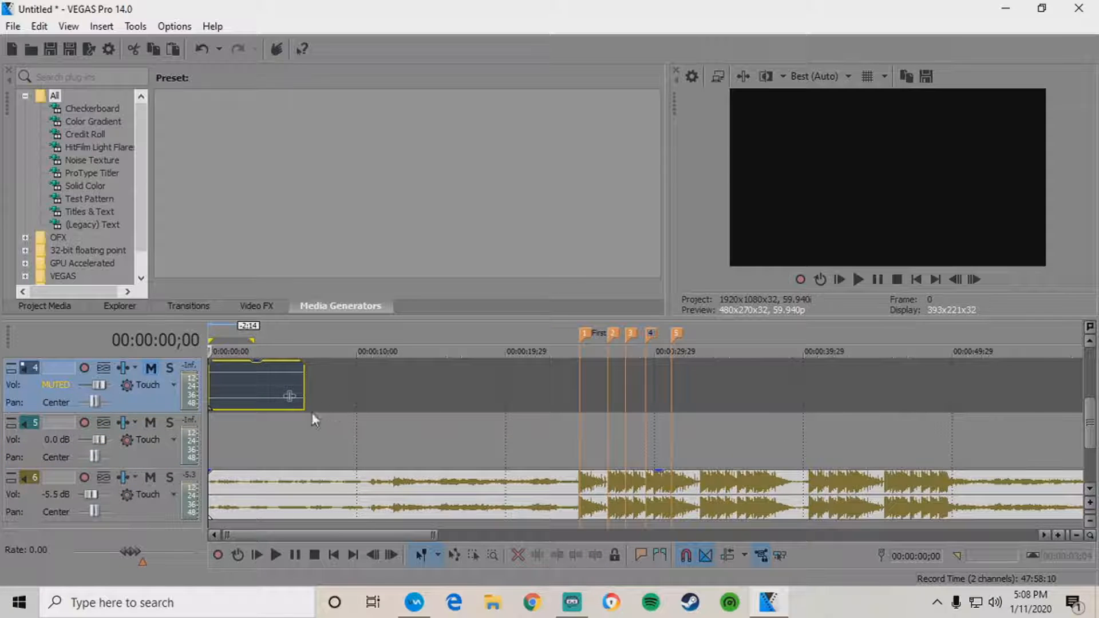
scroll(375, 438, "up", 2)
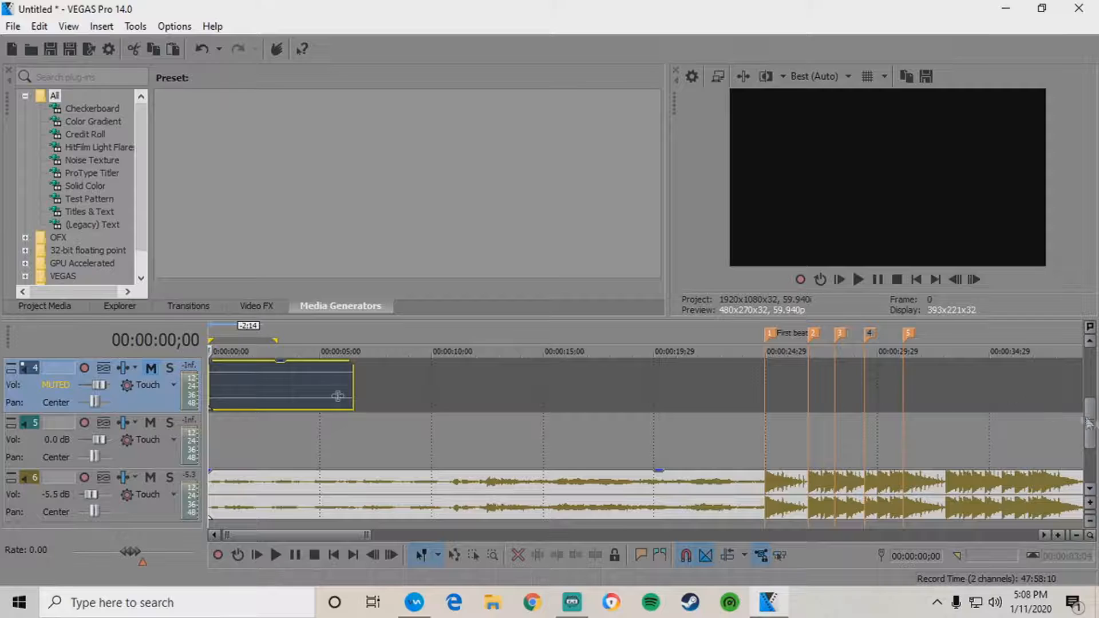
scroll(1091, 423, "up", 2)
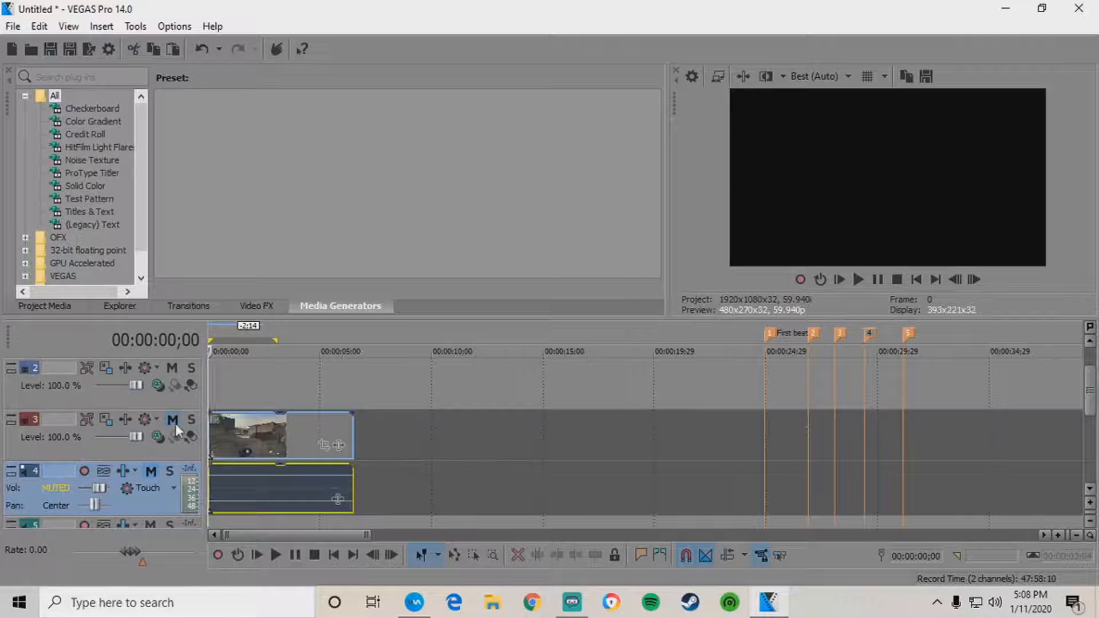
left_click(172, 419)
left_click(151, 470)
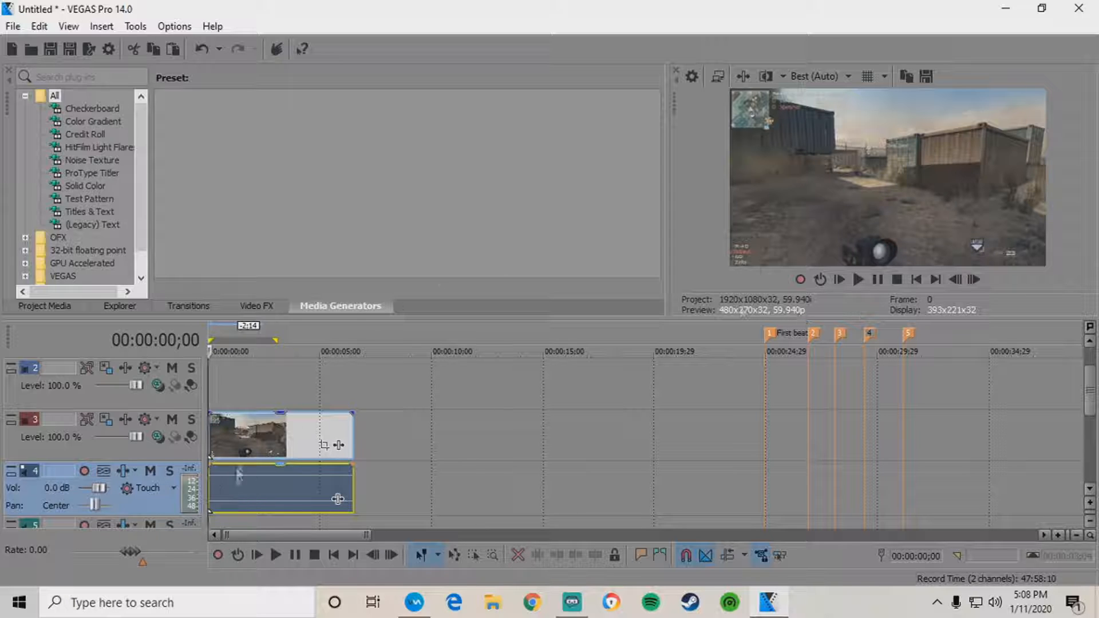
scroll(253, 453, "down", 1)
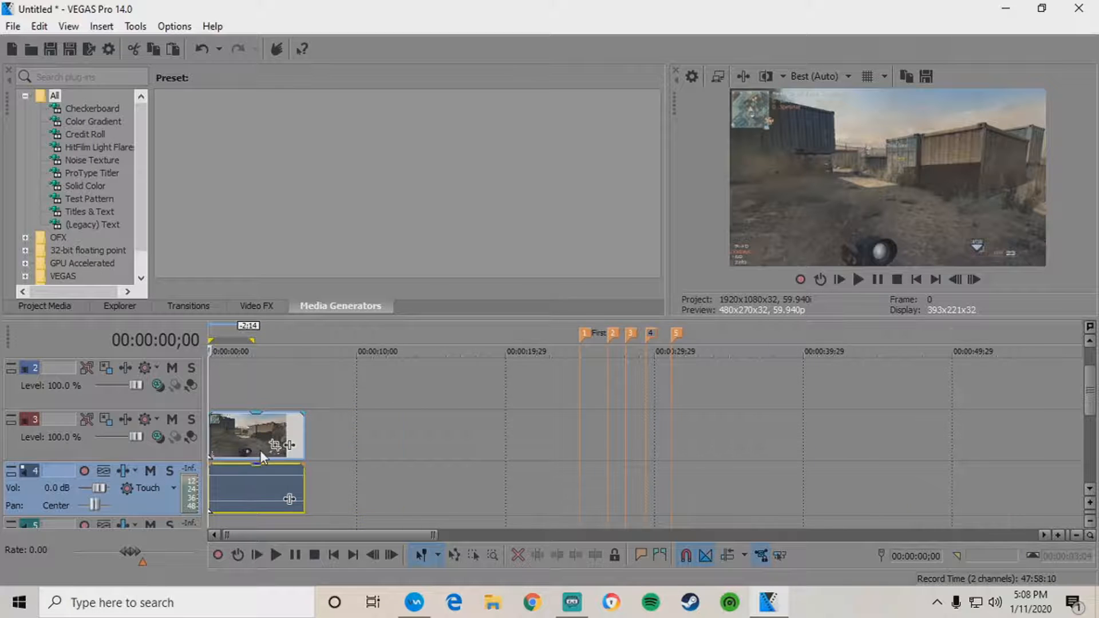
scroll(260, 452, "up", 2)
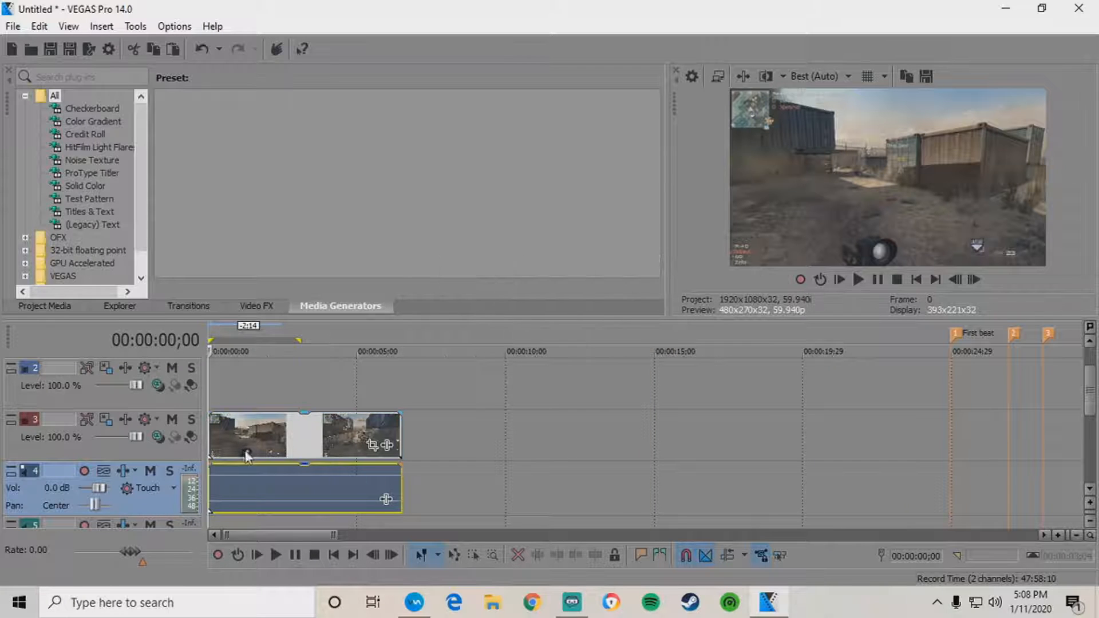
Select the gameplay video clip on track 3 and mute the song on audio track 6
left_click_drag(372, 446, 213, 447)
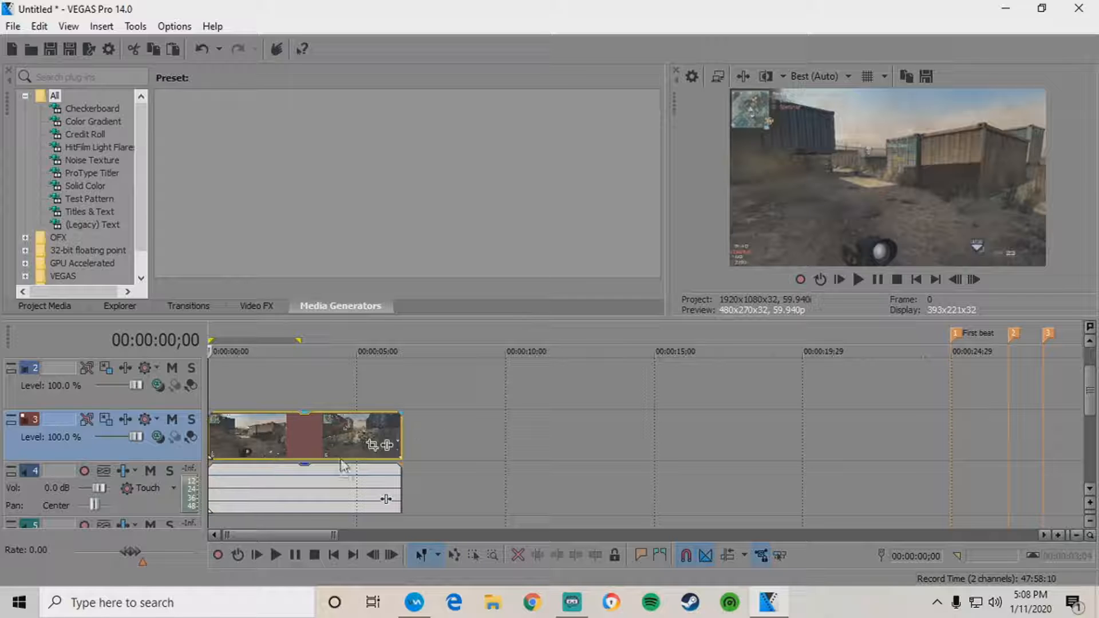
scroll(224, 491, "up", 2)
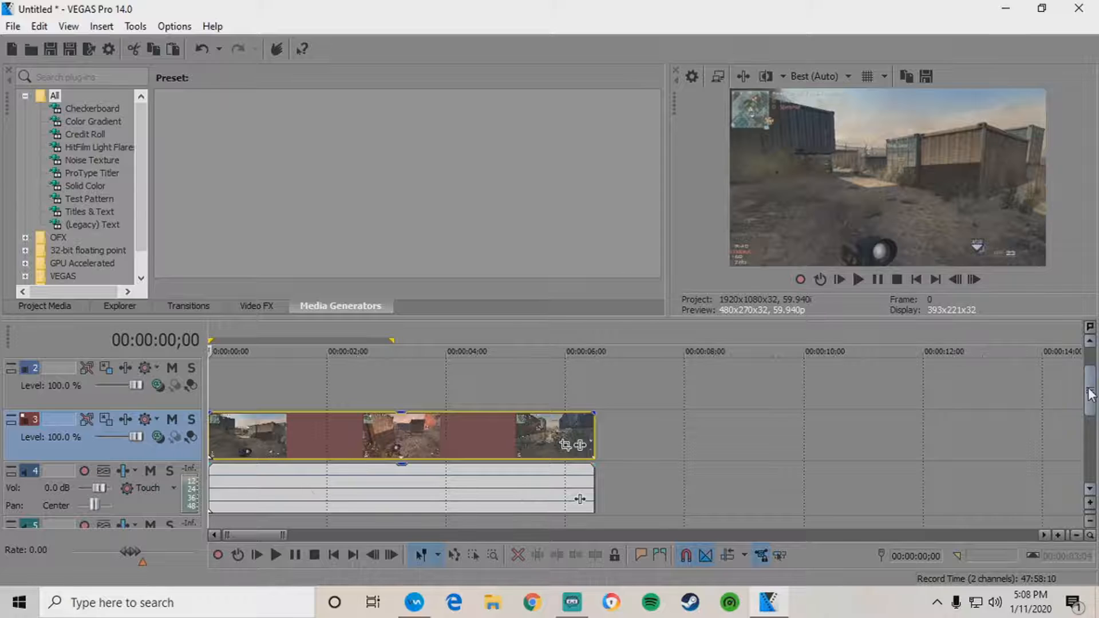
left_click_drag(1090, 408, 1090, 439)
left_click(151, 477)
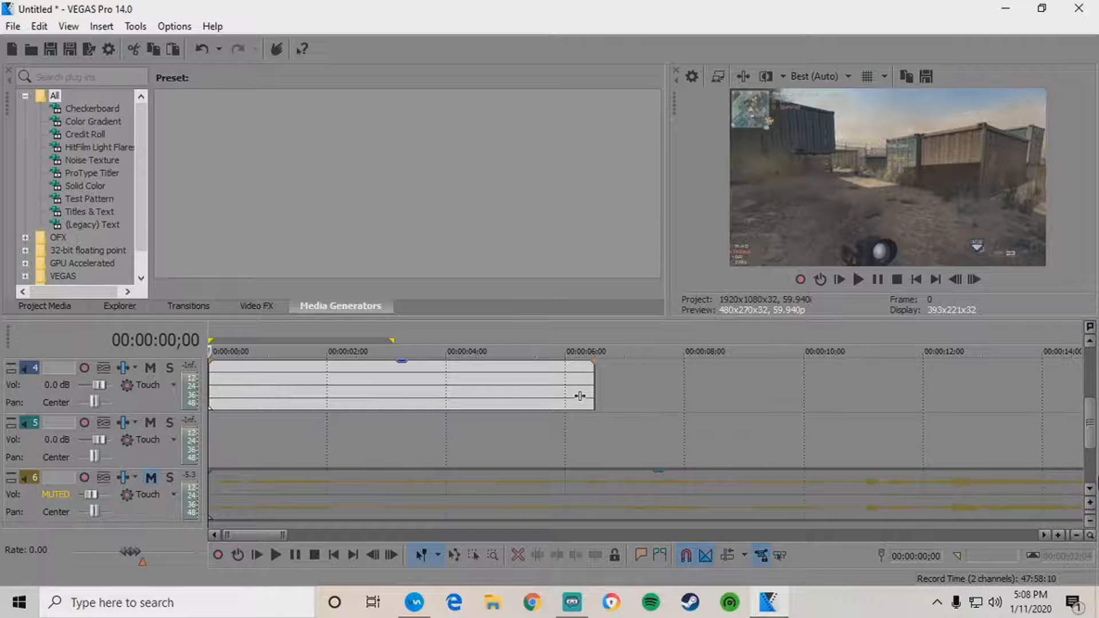
scroll(1092, 438, "up", 2)
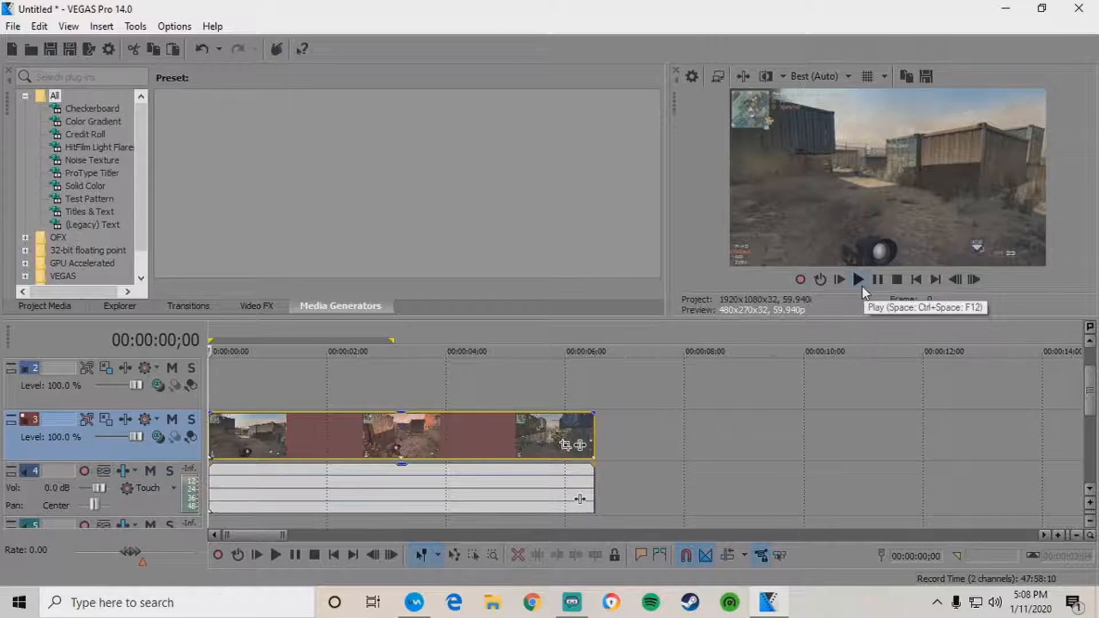
Play the gameplay clip from its start and step frame by frame around 00:00:02;14 to locate the kill shot
left_click(862, 286)
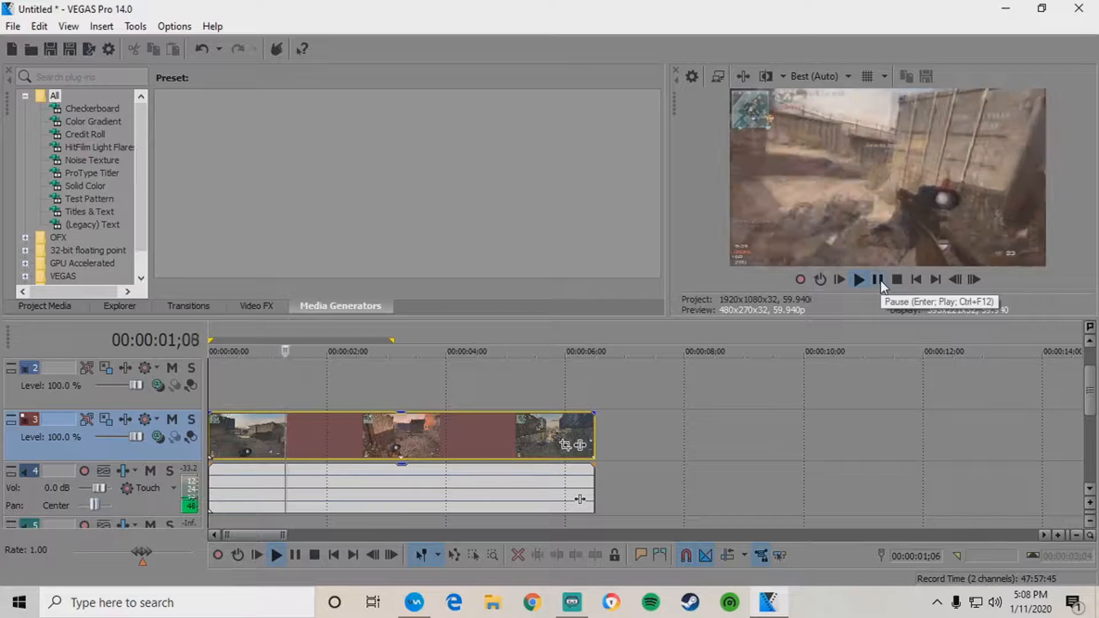
left_click(878, 279)
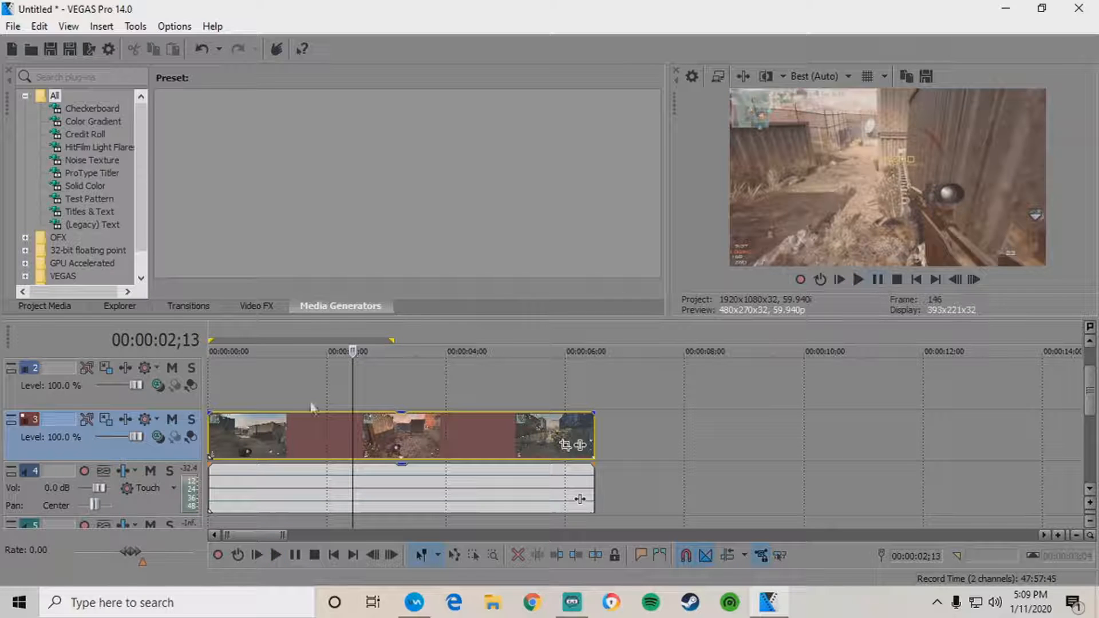
left_click(328, 390)
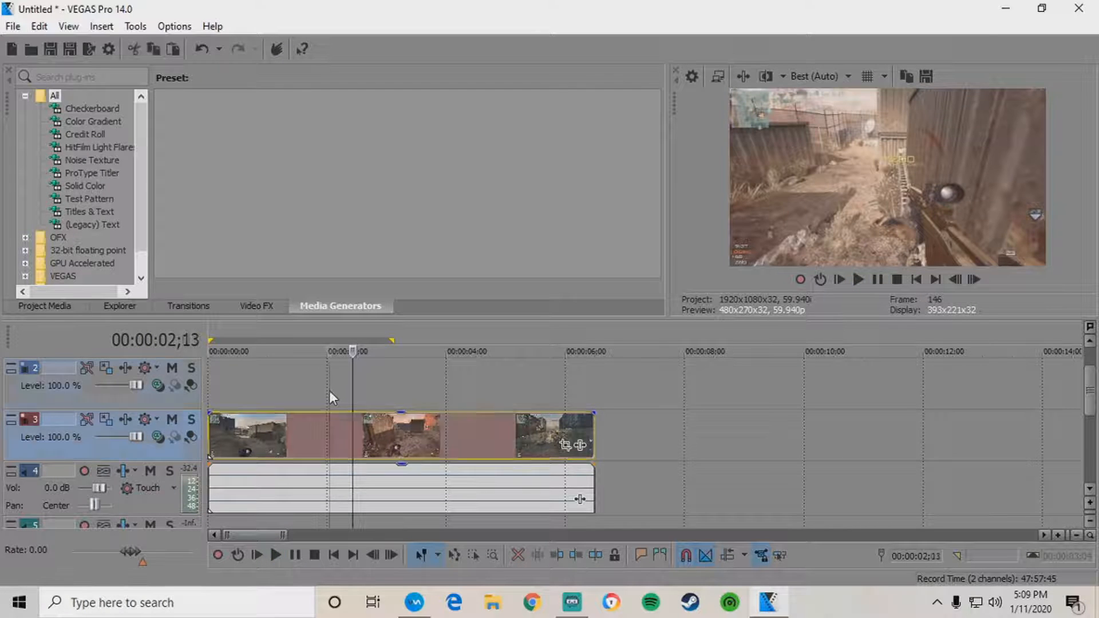
left_click(857, 280)
left_click(876, 280)
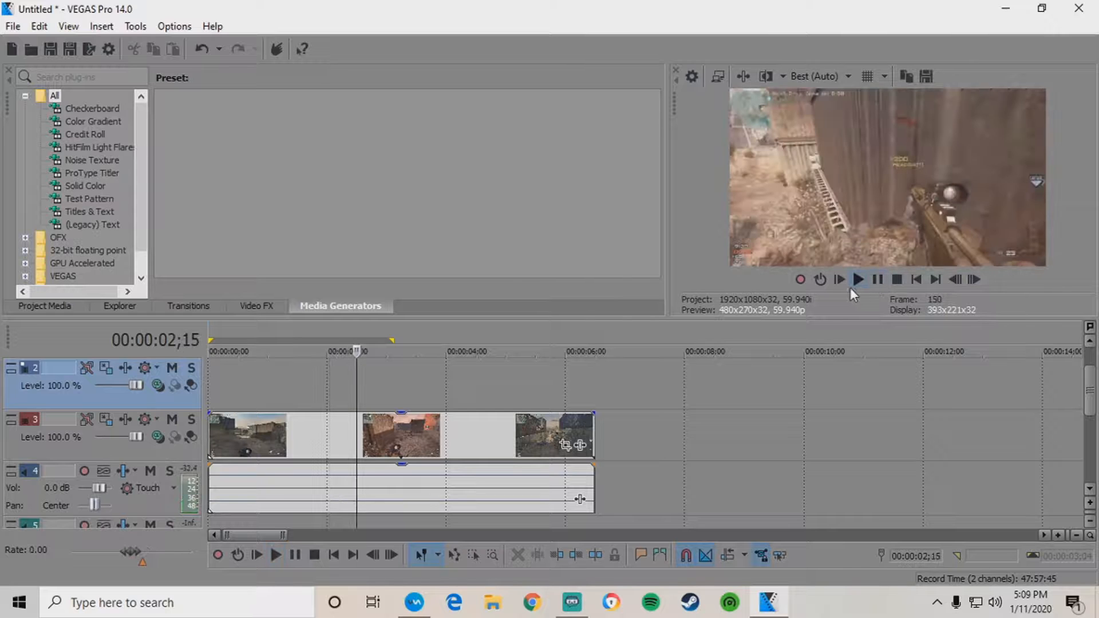
scroll(572, 441, "up", 3)
key("Left")
key("Left")
key("Left")
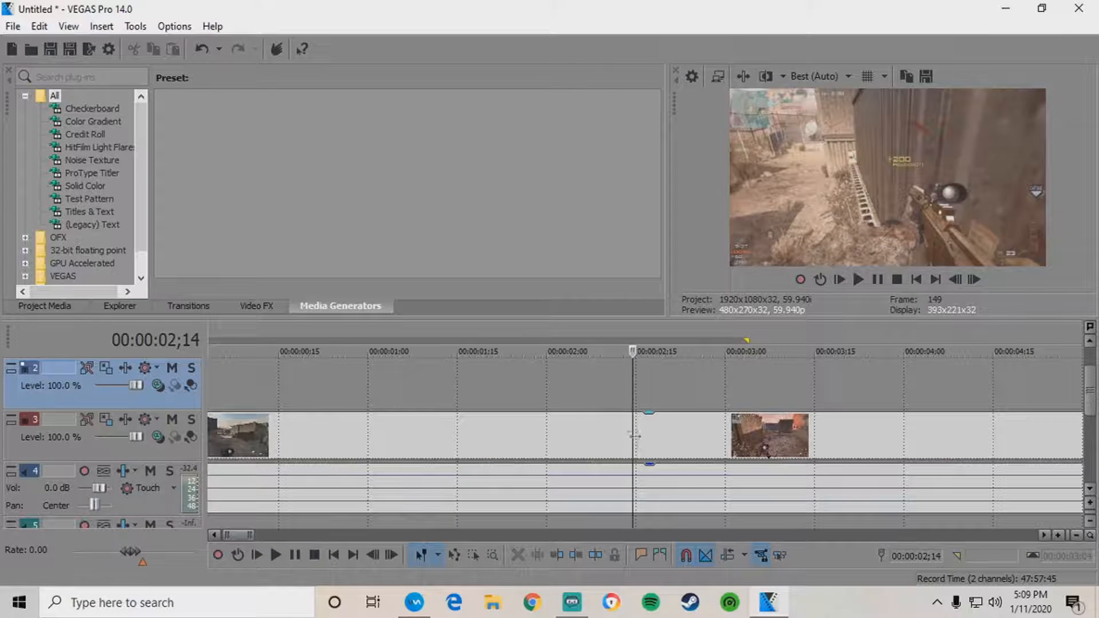
Replay short stretches of the clip around 00:00:02;00 to pinpoint where the gunshot sound starts
left_click_drag(628, 335, 619, 333)
left_click(858, 280)
left_click(876, 279)
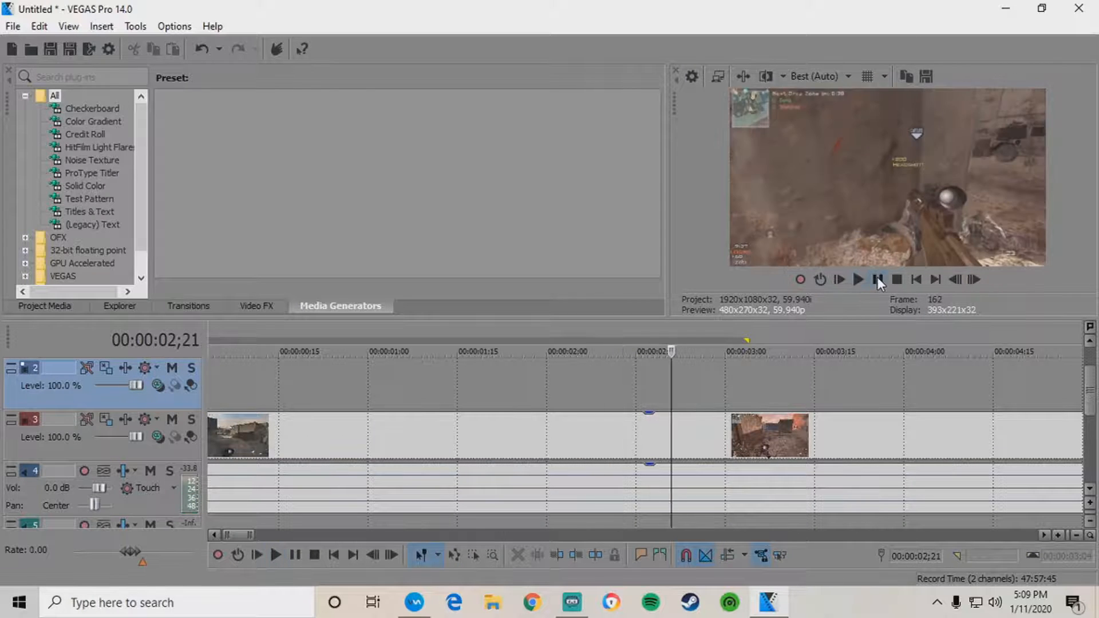
left_click(596, 331)
left_click(860, 281)
left_click(876, 279)
left_click(544, 338)
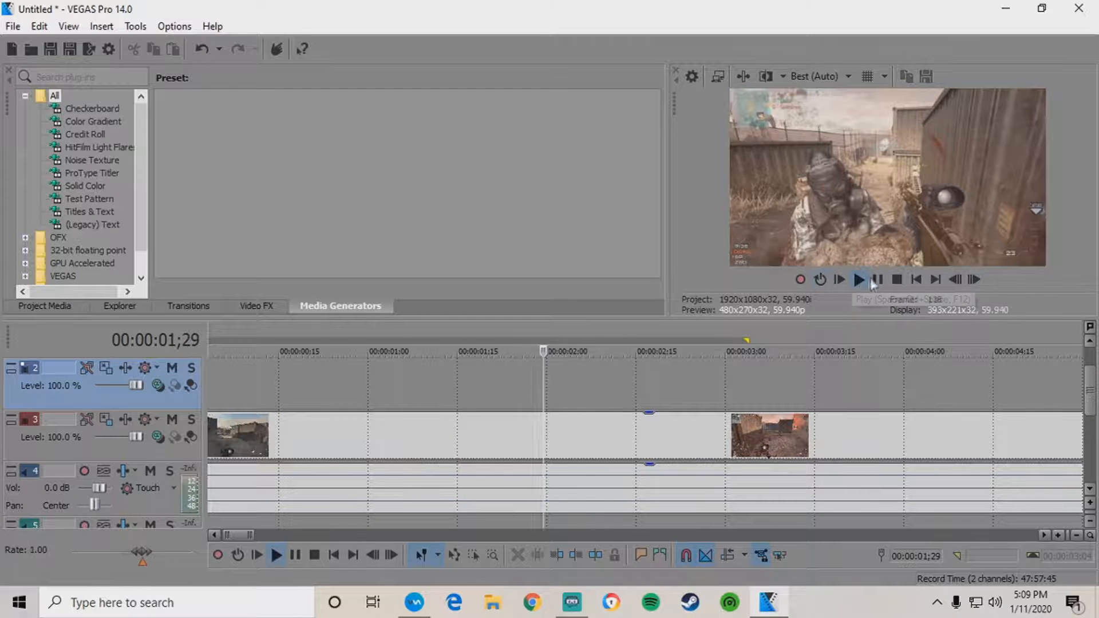
left_click(858, 280)
left_click(876, 279)
left_click(561, 333)
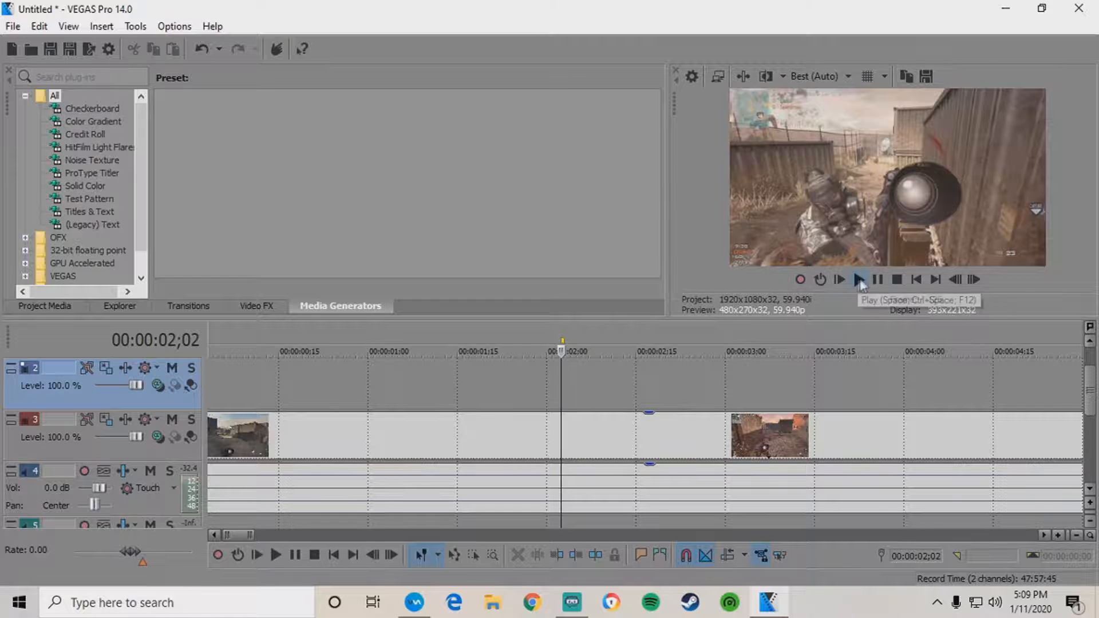
left_click(857, 279)
left_click(877, 279)
Split the gameplay audio on track 4 at 00:00:02;00 and 00:00:02;17 to isolate the gunshot
left_click(554, 334)
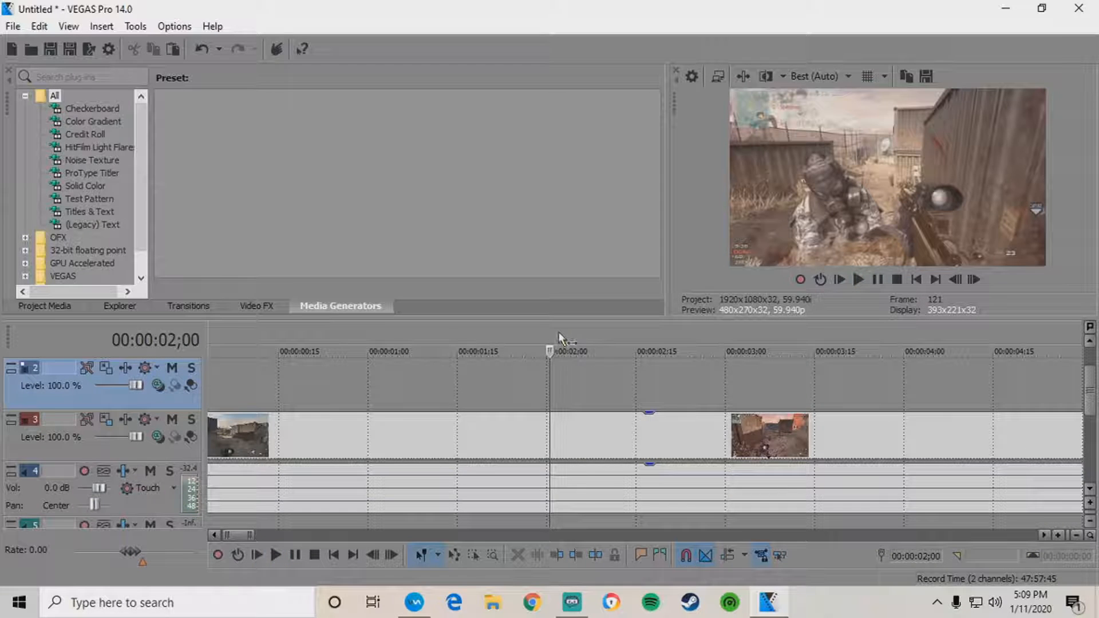
left_click(548, 480)
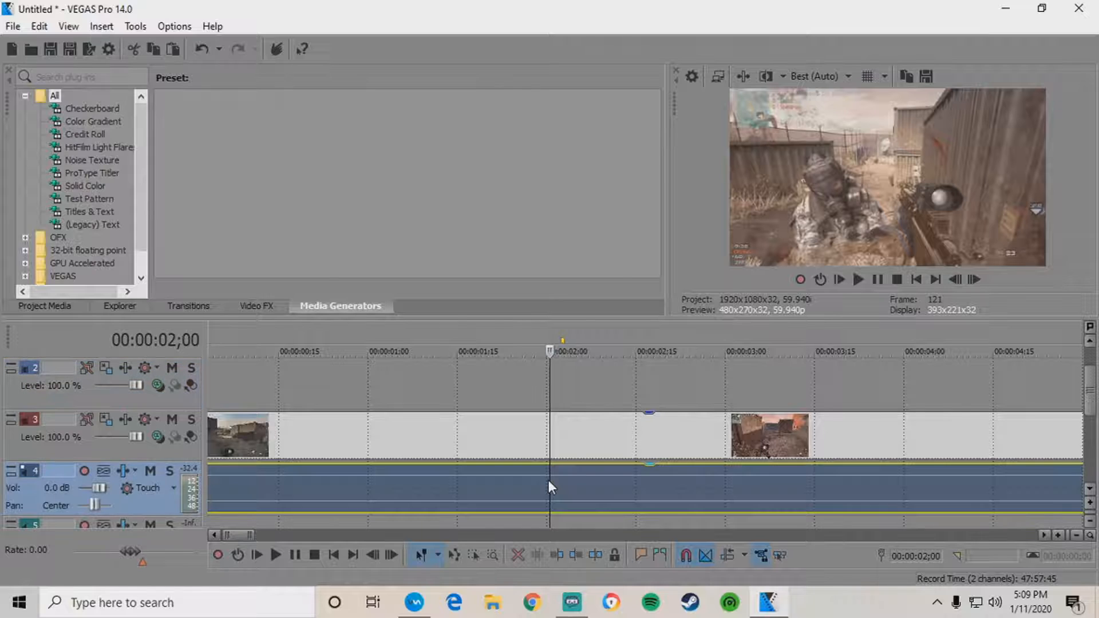
key("s")
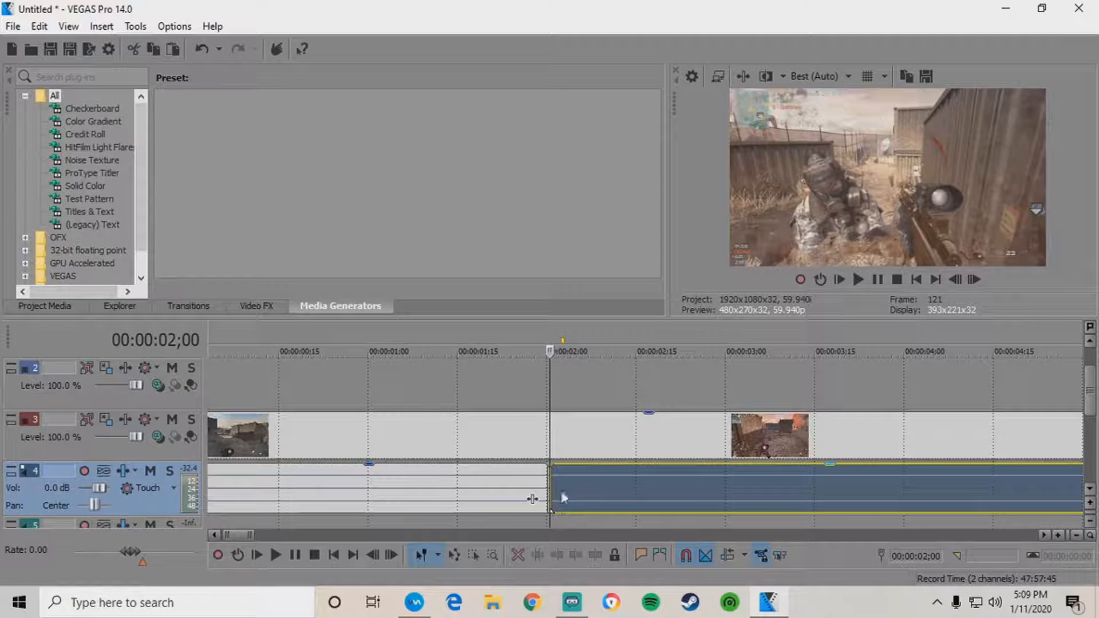
key("space")
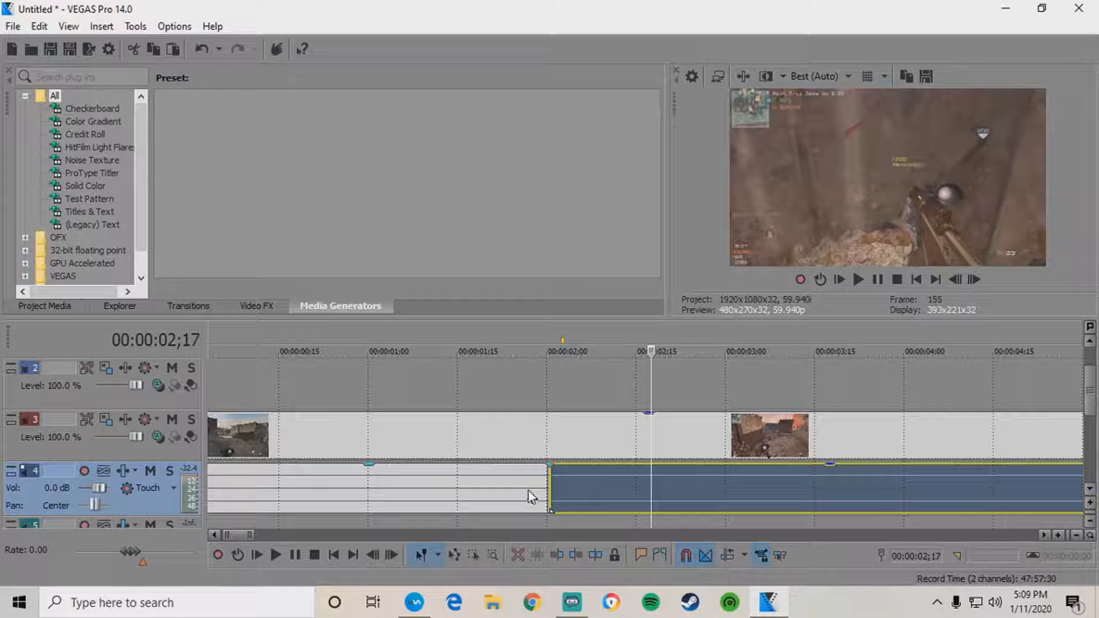
key("s")
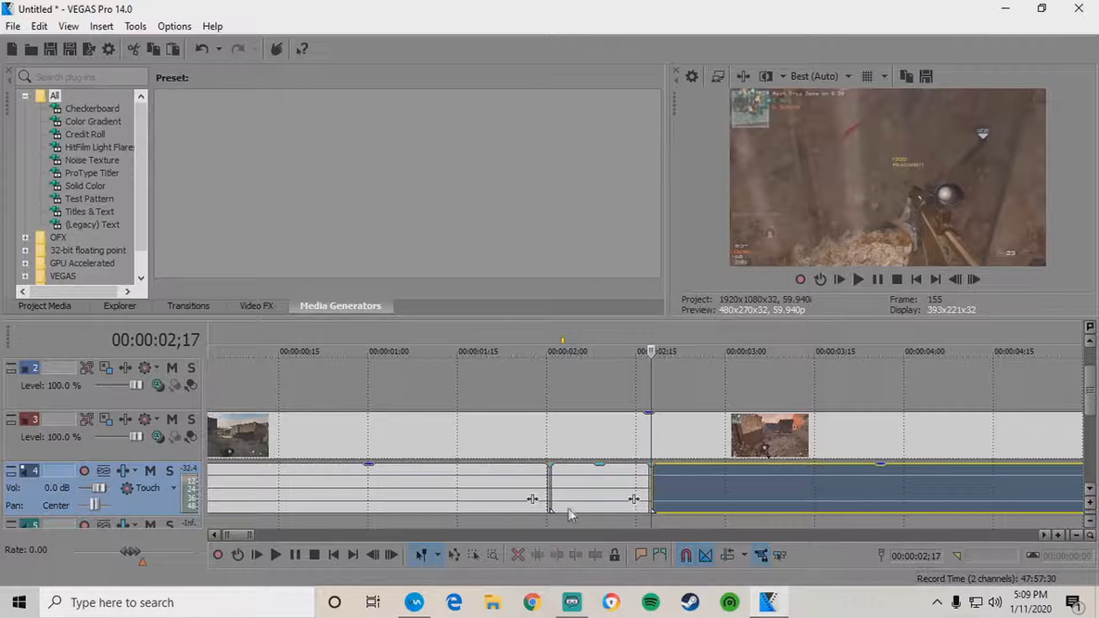
Delete the audio pieces before and after the isolated gunshot on track 4
scroll(571, 490, "down", 2)
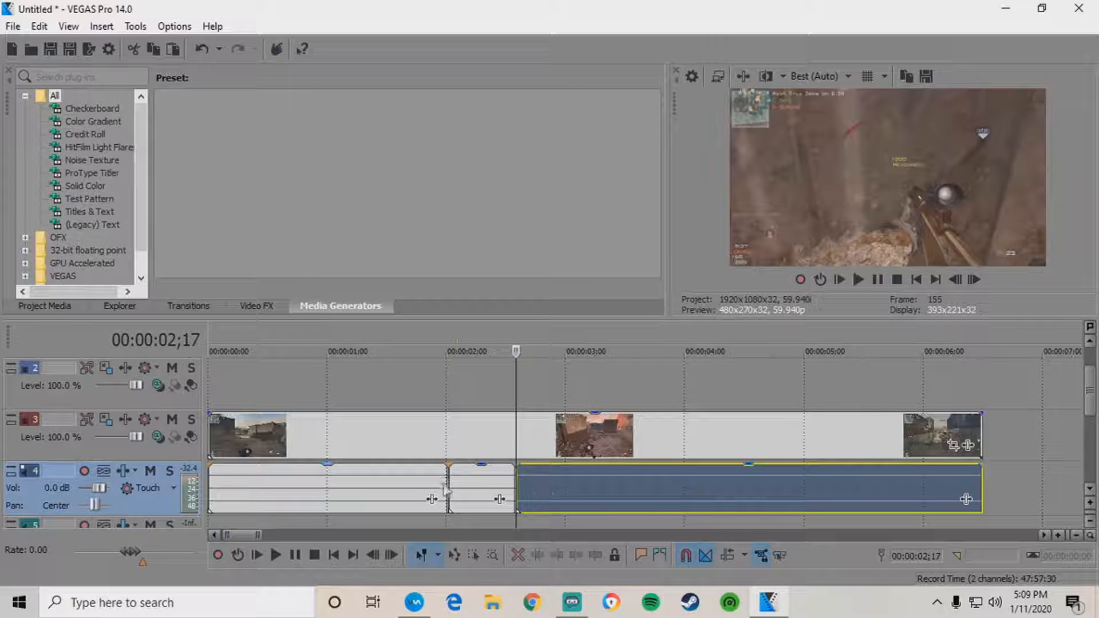
right_click(377, 476)
left_click(407, 258)
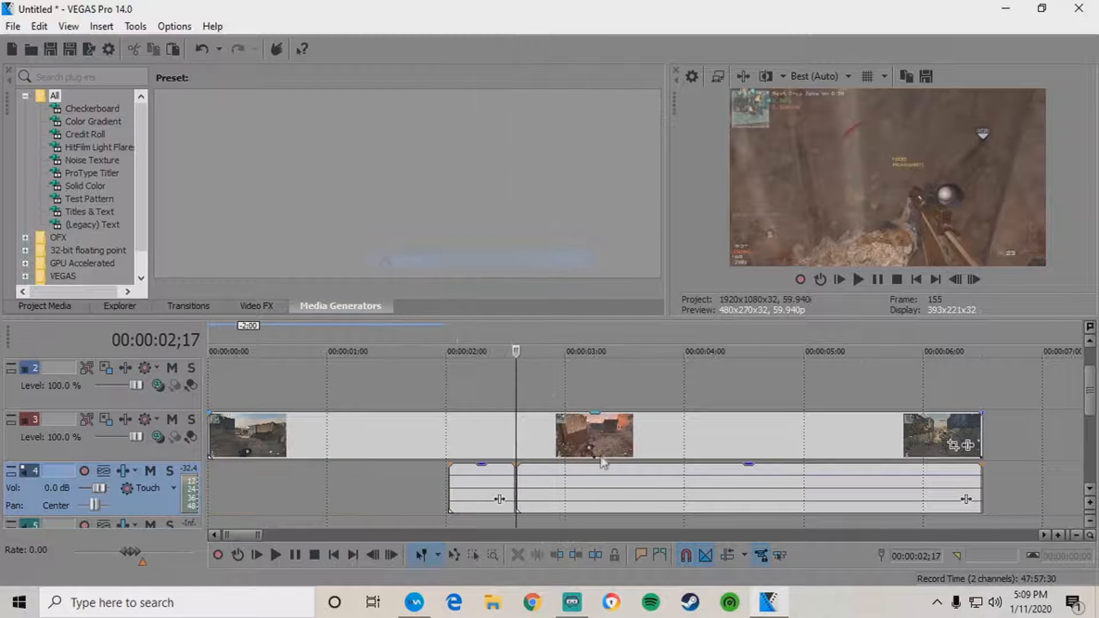
right_click(575, 471)
left_click(622, 259)
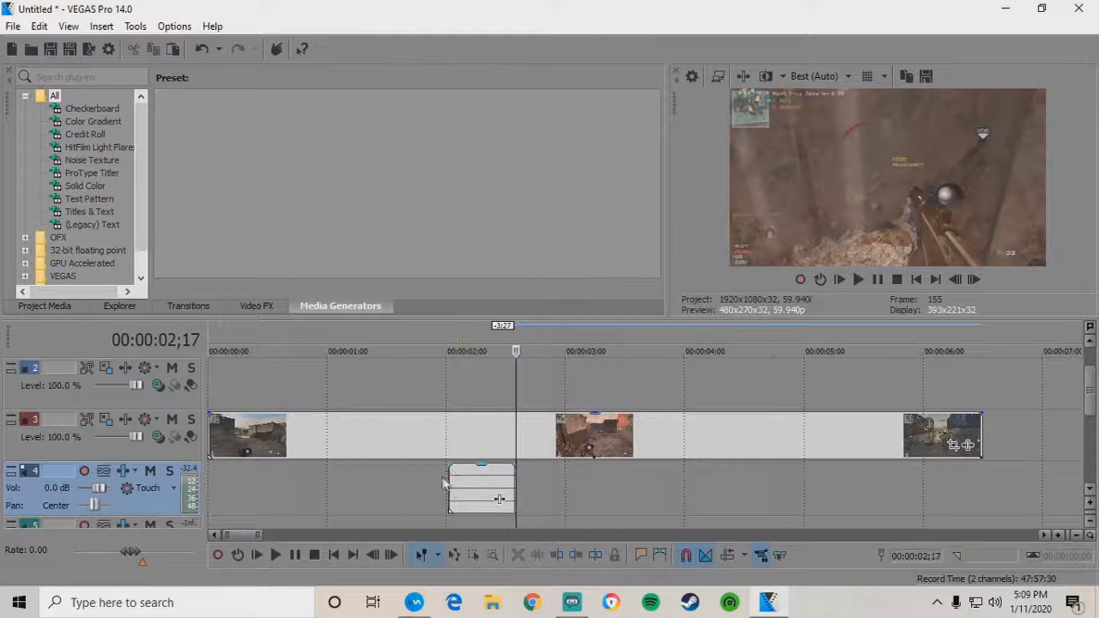
Select the isolated gunshot audio and play it from 00:00:02;00 to check the cut
left_click(477, 488)
scroll(478, 487, "down", 2)
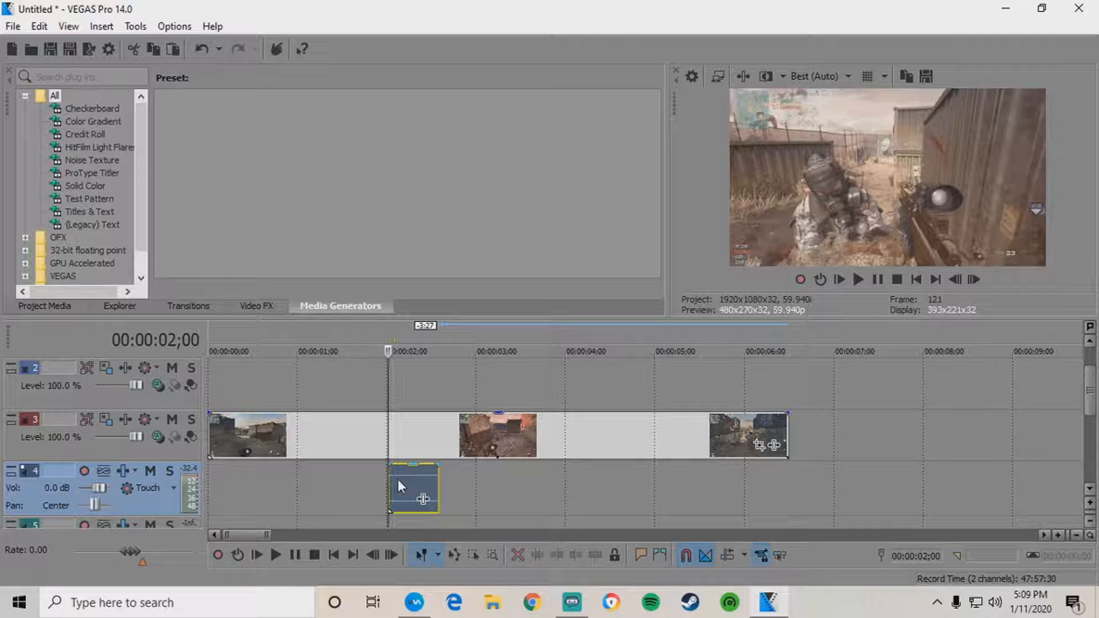
left_click(860, 280)
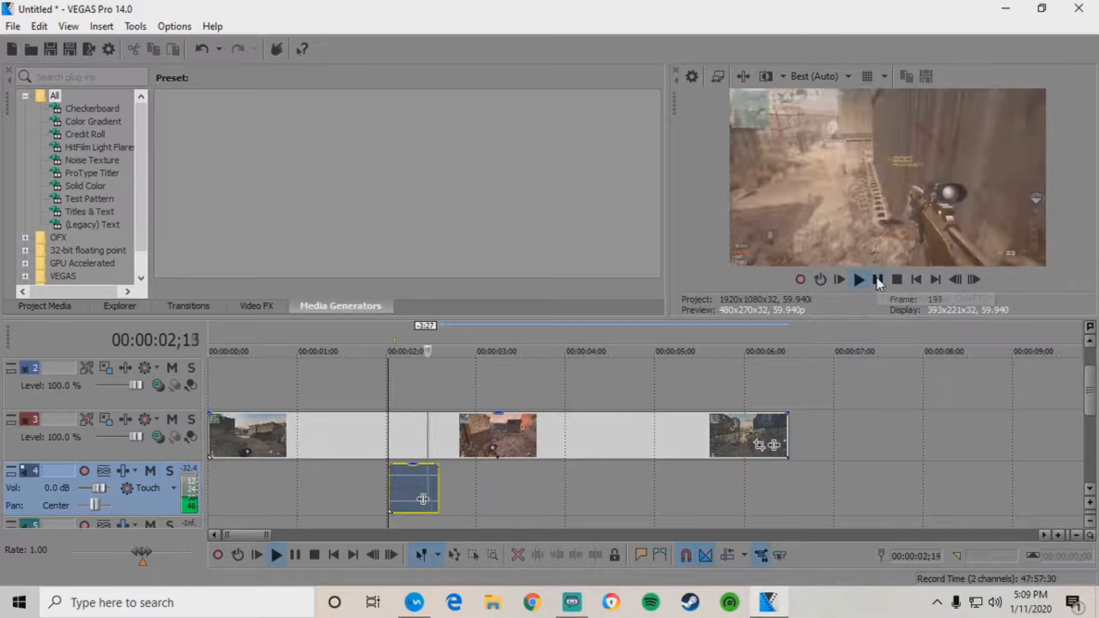
left_click(876, 280)
left_click(391, 480)
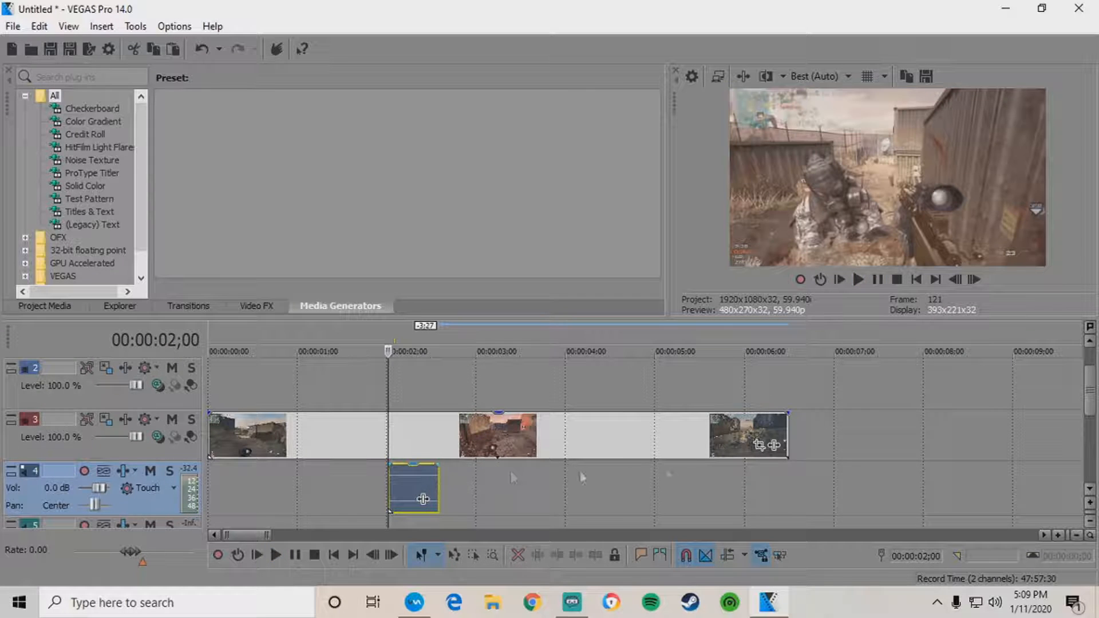
Move the gunshot audio from track 4 straight down to track 5, raise that track's volume to 12.0 dB and listen to it
scroll(625, 477, "down", 1)
scroll(366, 500, "down", 2)
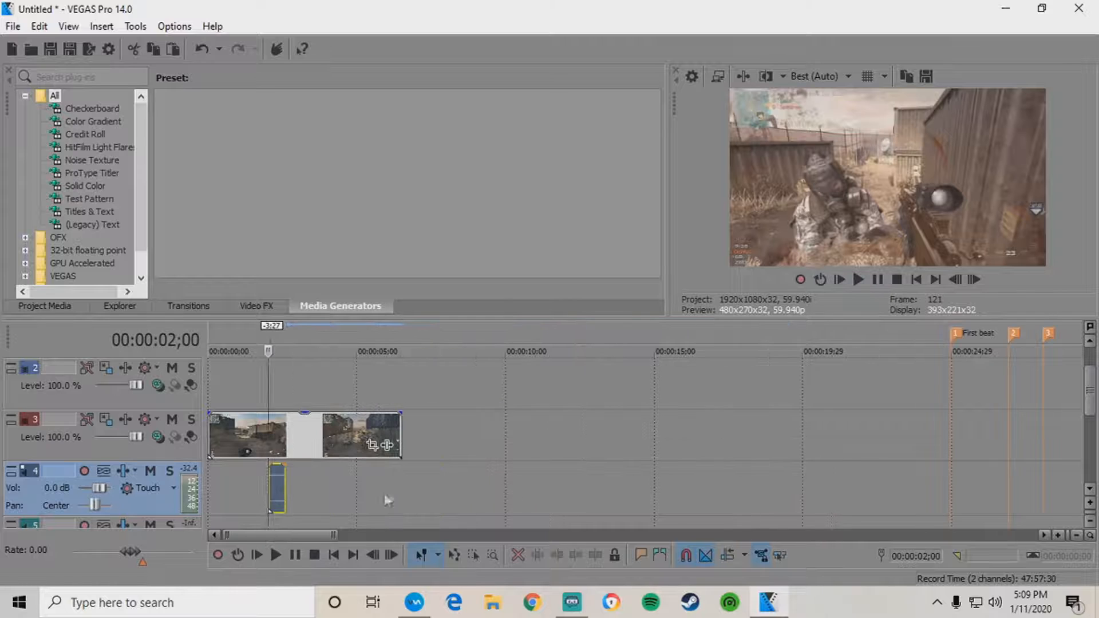
left_click(1090, 489)
left_click_drag(277, 435, 275, 481)
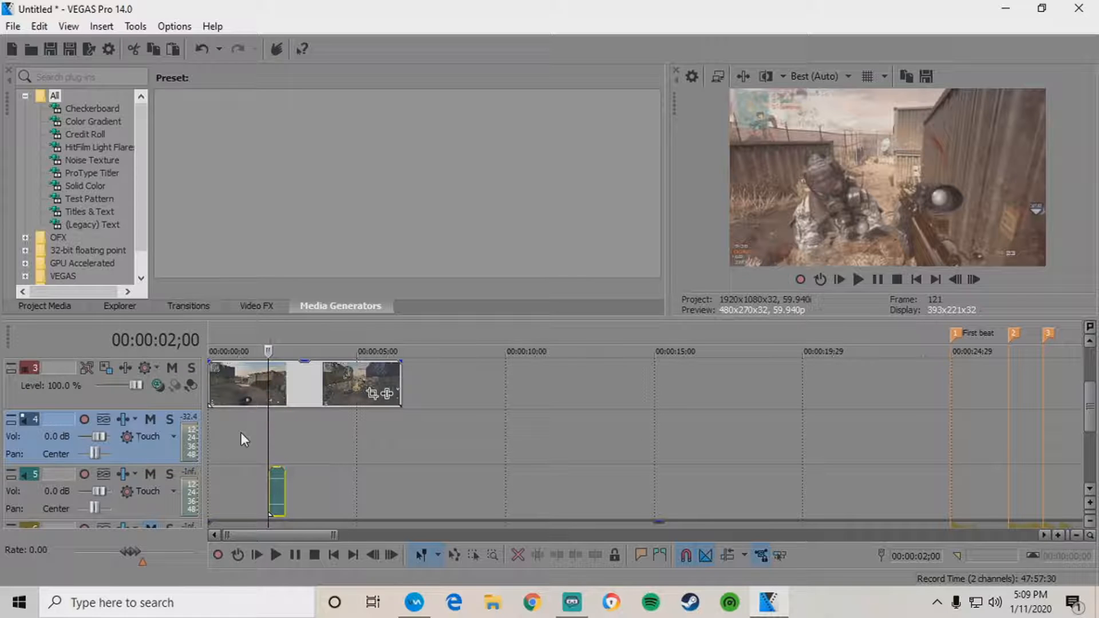
left_click_drag(99, 492, 215, 490)
left_click(870, 284)
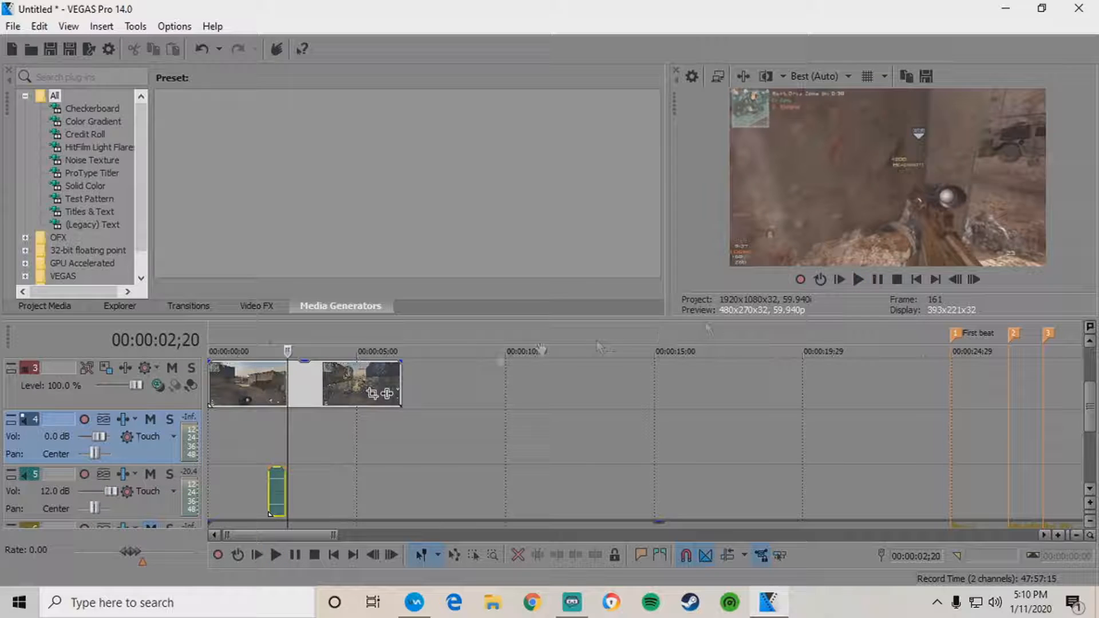
Compare the shot's position at 00:00:02;00 in the clip with the First beat marker and the song's waveform
left_click(274, 380)
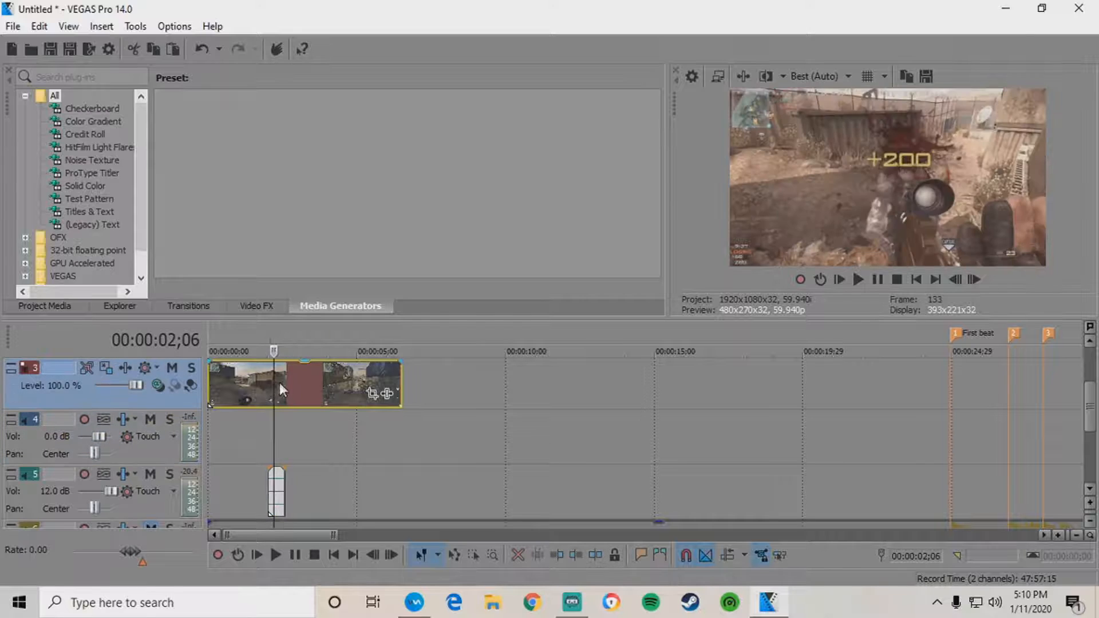
left_click(269, 383)
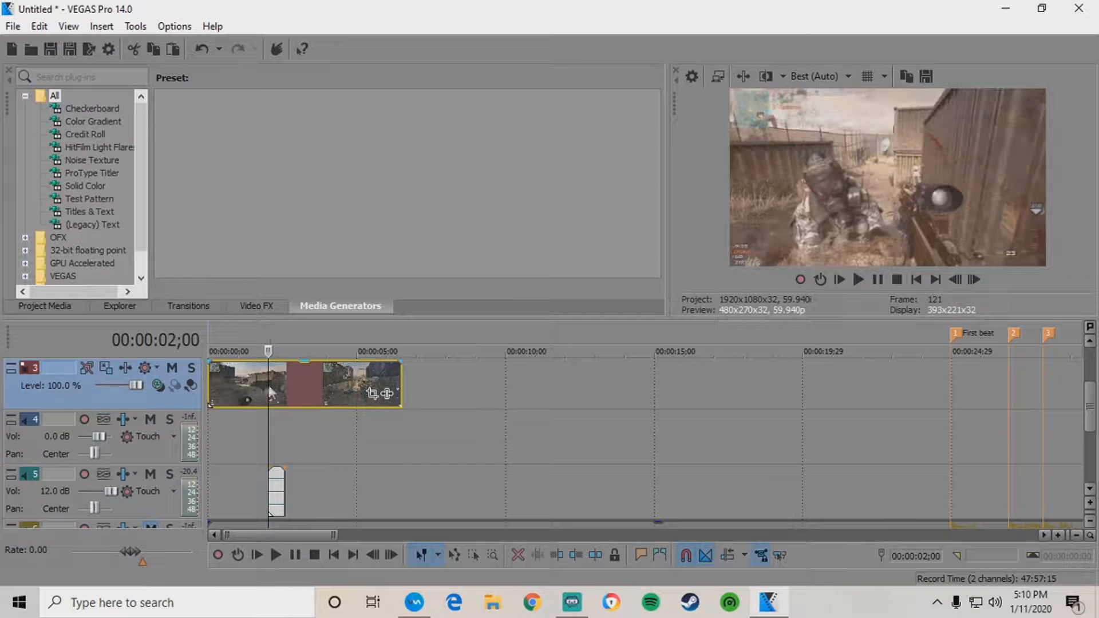
left_click(950, 370)
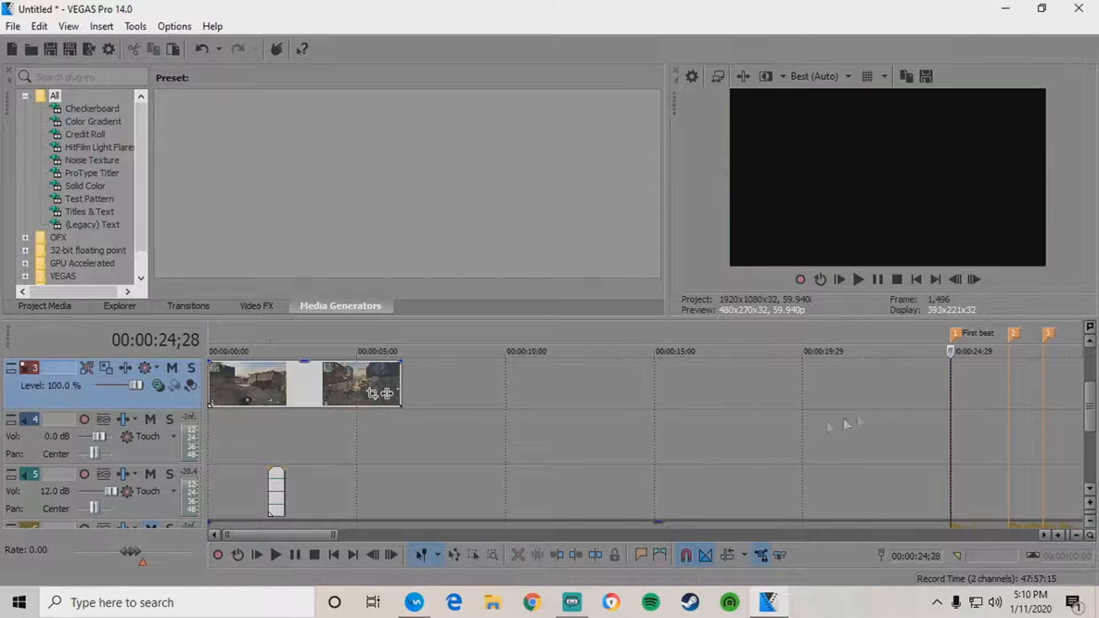
scroll(744, 429, "down", 2)
left_click(1089, 489)
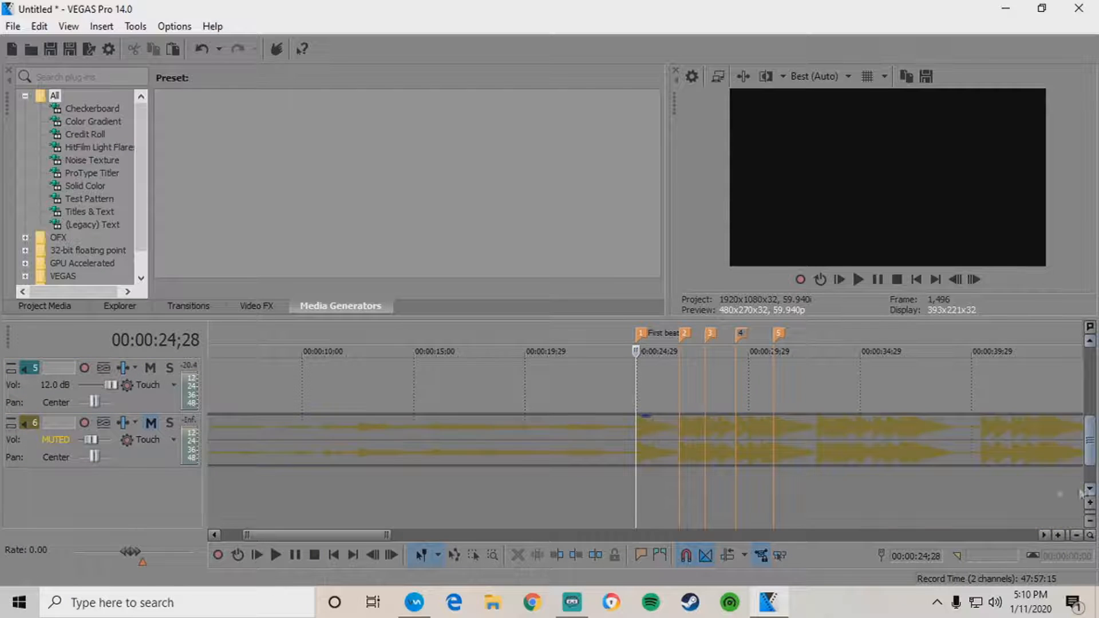
scroll(235, 441, "down", 2)
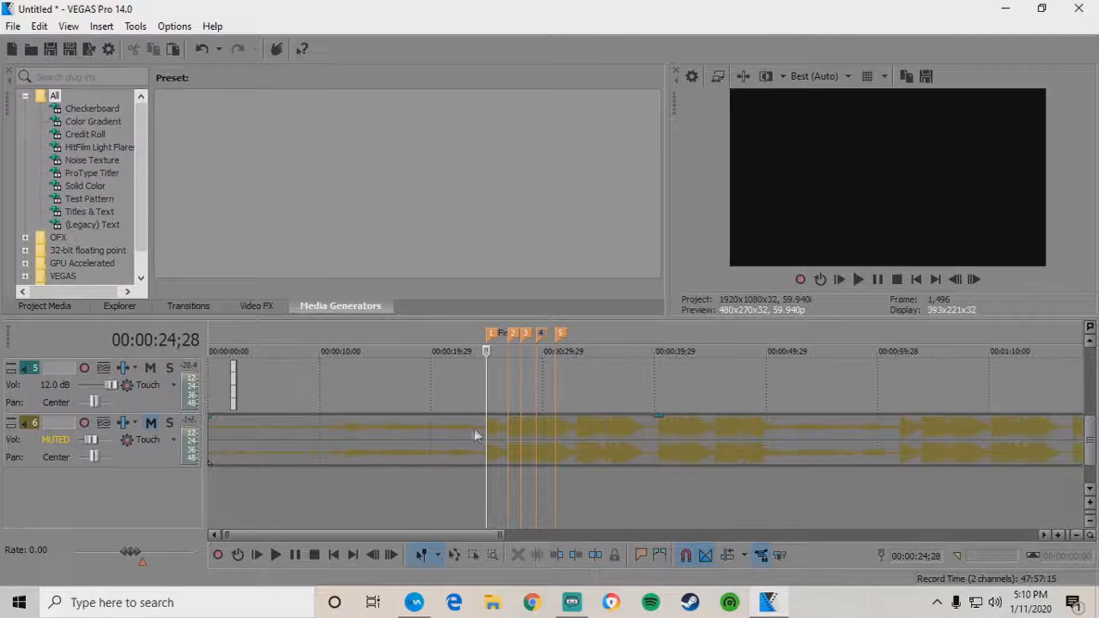
Play the timeline briefly after the gunshot audio and unmute the song on track 6
left_click(258, 389)
left_click(858, 279)
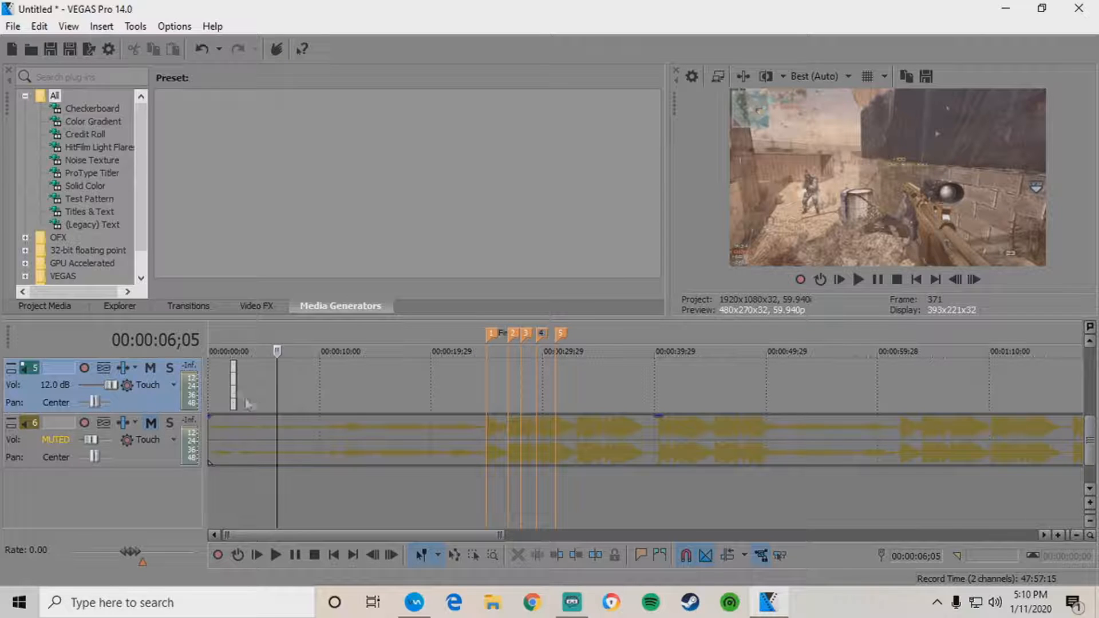
left_click(151, 423)
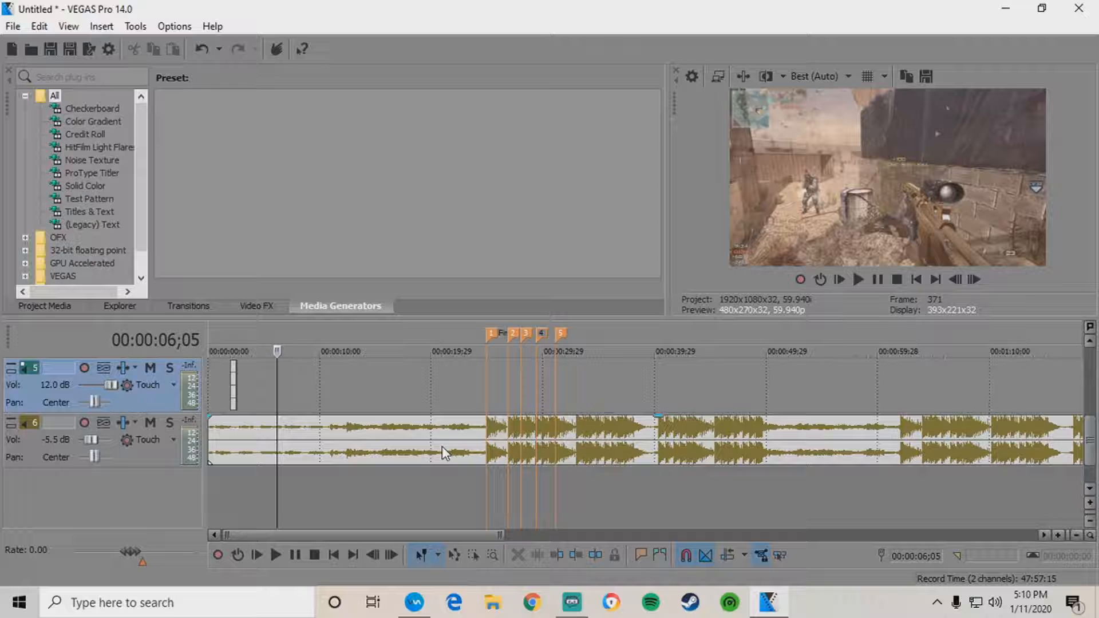
Move the gameplay video clip on track 3 to start at 00:00:21;16, so that it spans the First beat marker
scroll(1091, 445, "up", 1)
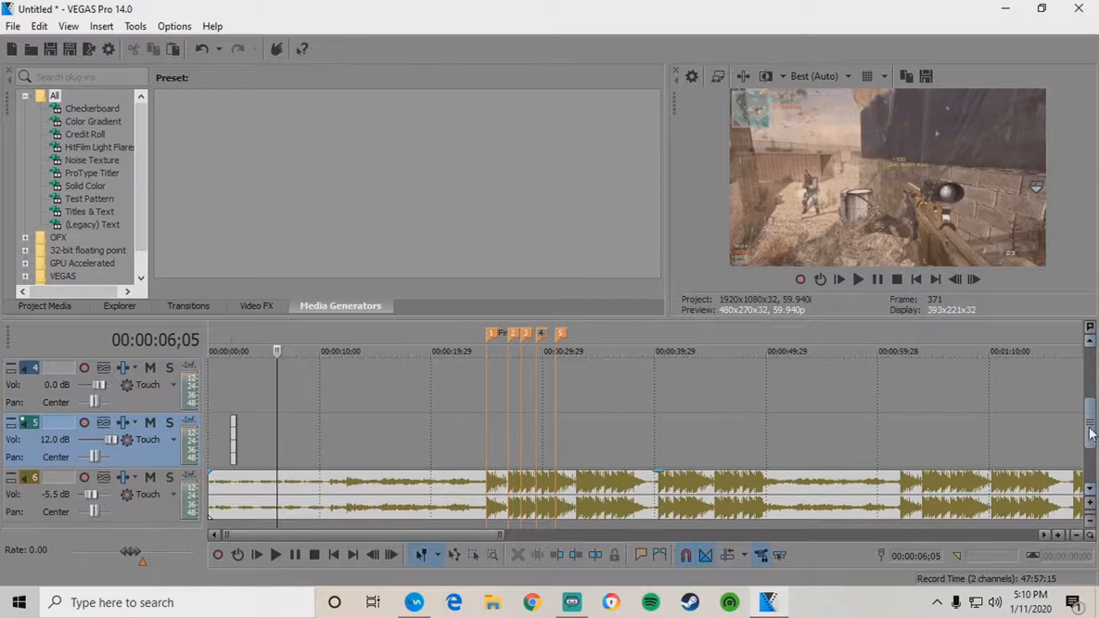
scroll(1091, 435, "up", 1)
left_click_drag(246, 386, 480, 373)
left_click(452, 377)
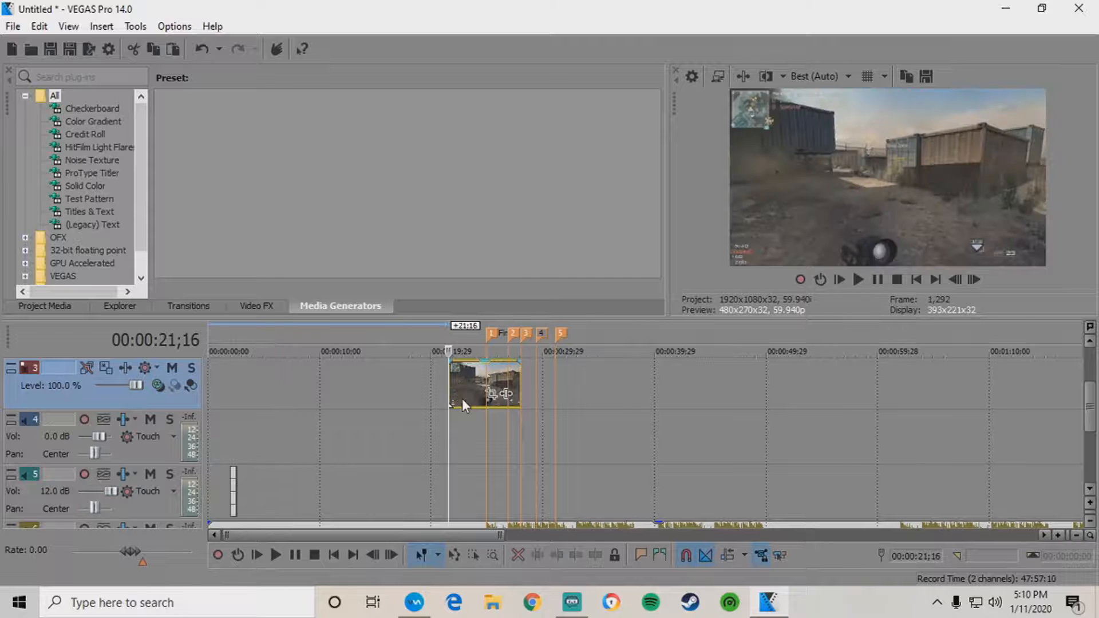
Split the gameplay clip on track 3 at 00:00:22;07 and move the remaining long part about 3;02 later, past the First beat marker
scroll(461, 398, "up", 3)
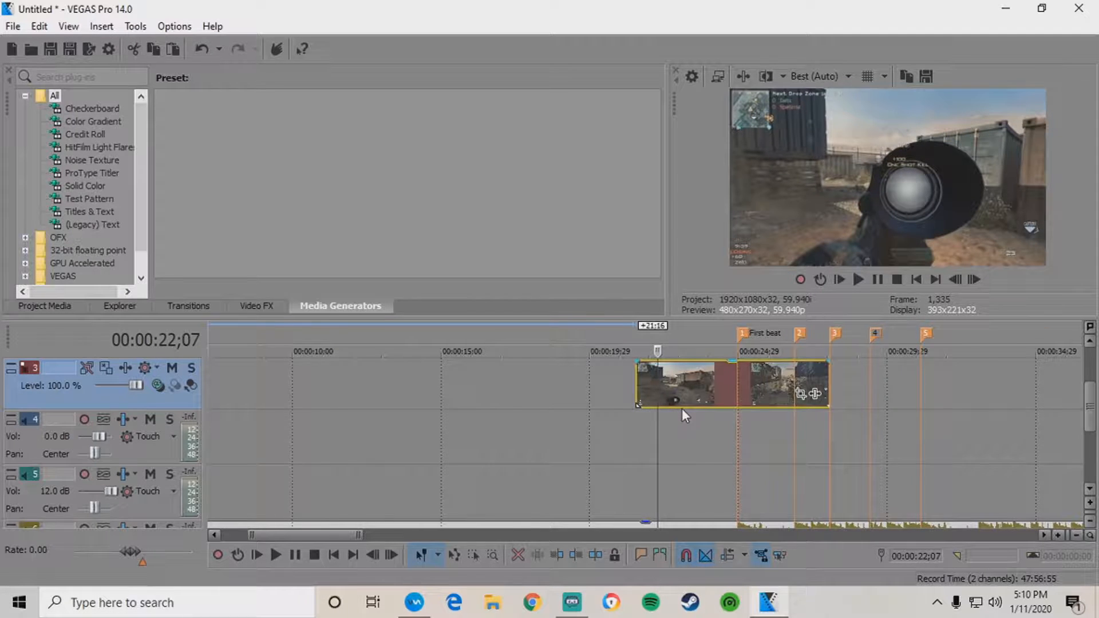
scroll(682, 408, "up", 2)
key("s")
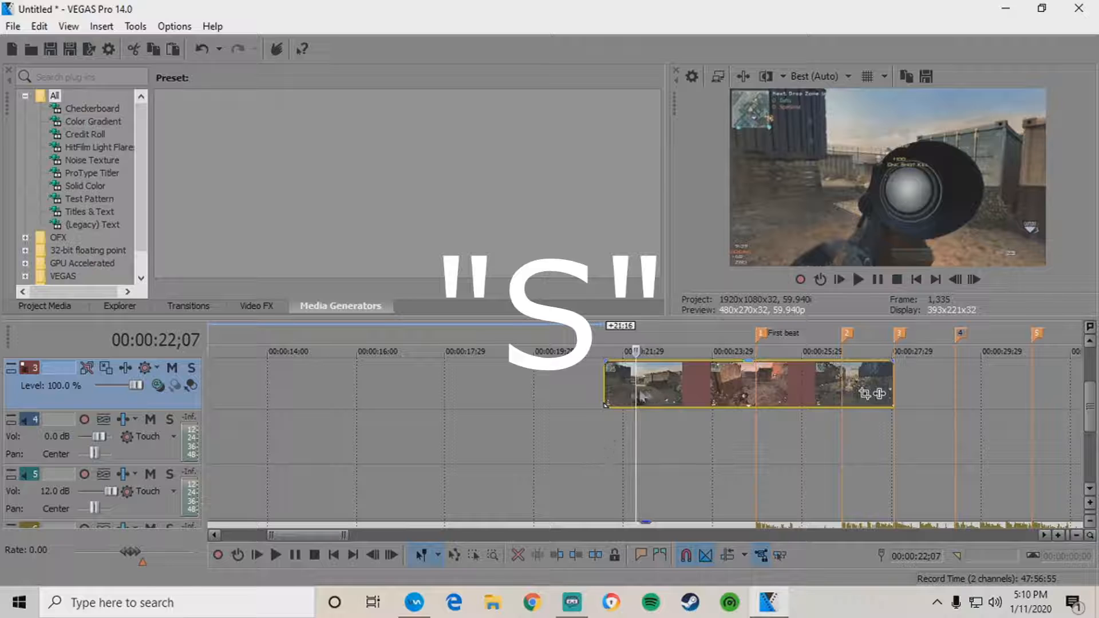
left_click(608, 379)
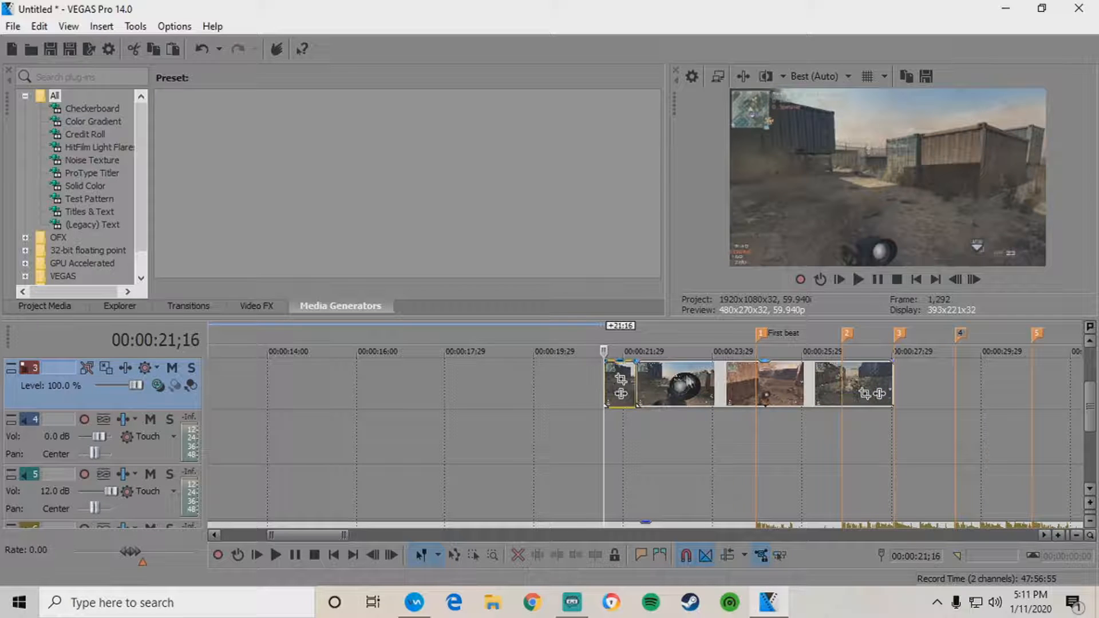
left_click_drag(688, 379, 825, 377)
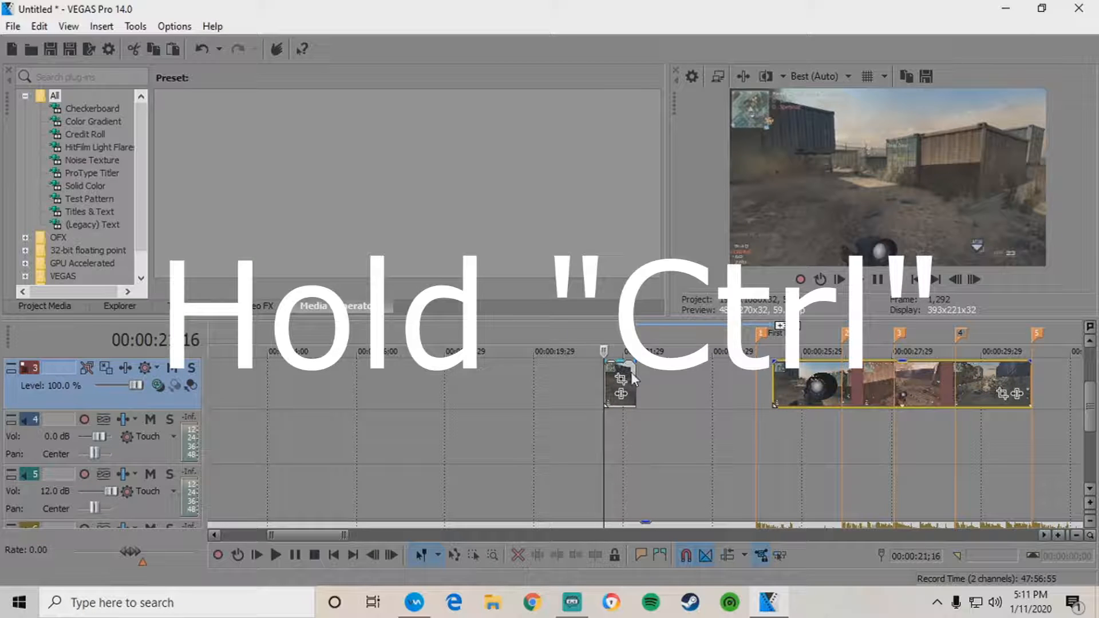
Time-stretch the short first part's end 2;04 toward the First beat marker and shift the stretched part 7 frames later
mouse_move(632, 371)
left_mouse_down()
mouse_move(772, 372)
mouse_move(633, 371)
left_mouse_up()
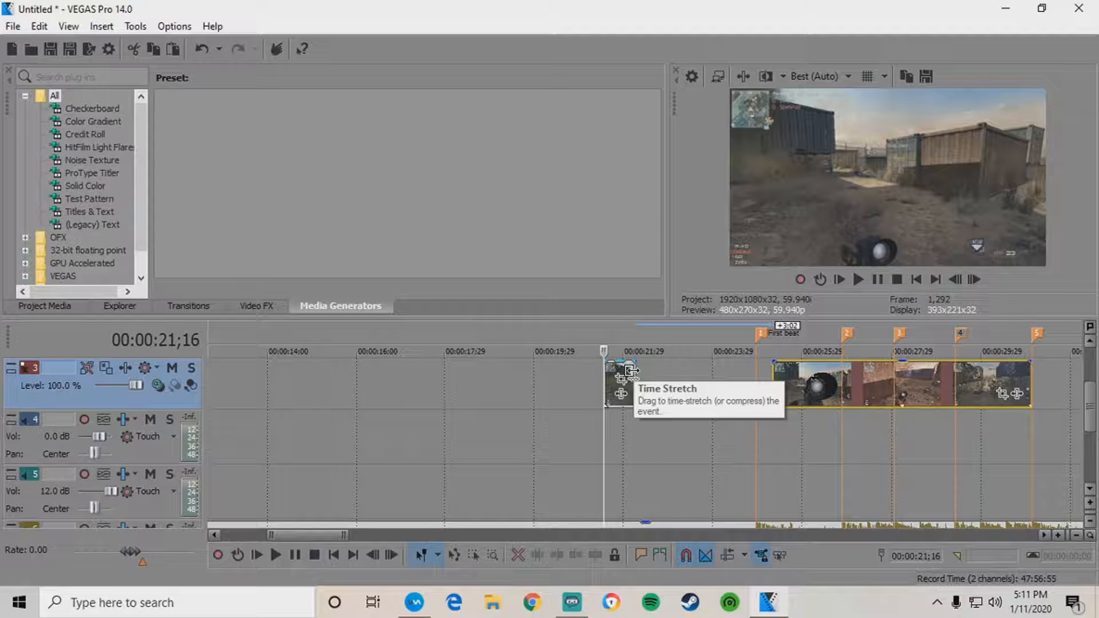
left_click_drag(631, 371, 761, 388)
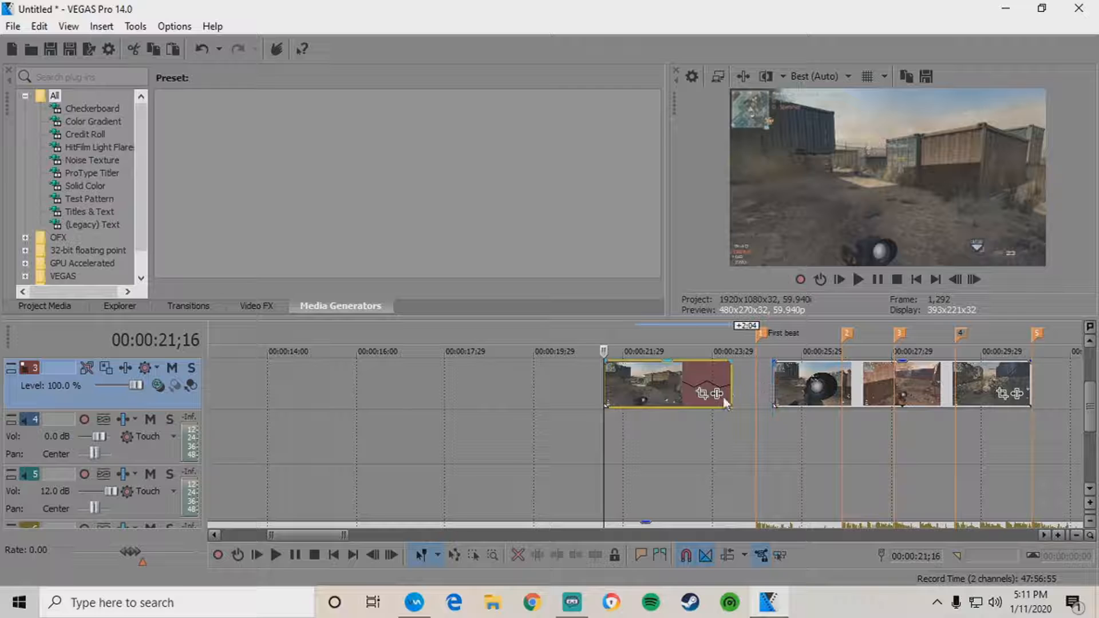
left_click_drag(666, 380, 677, 380)
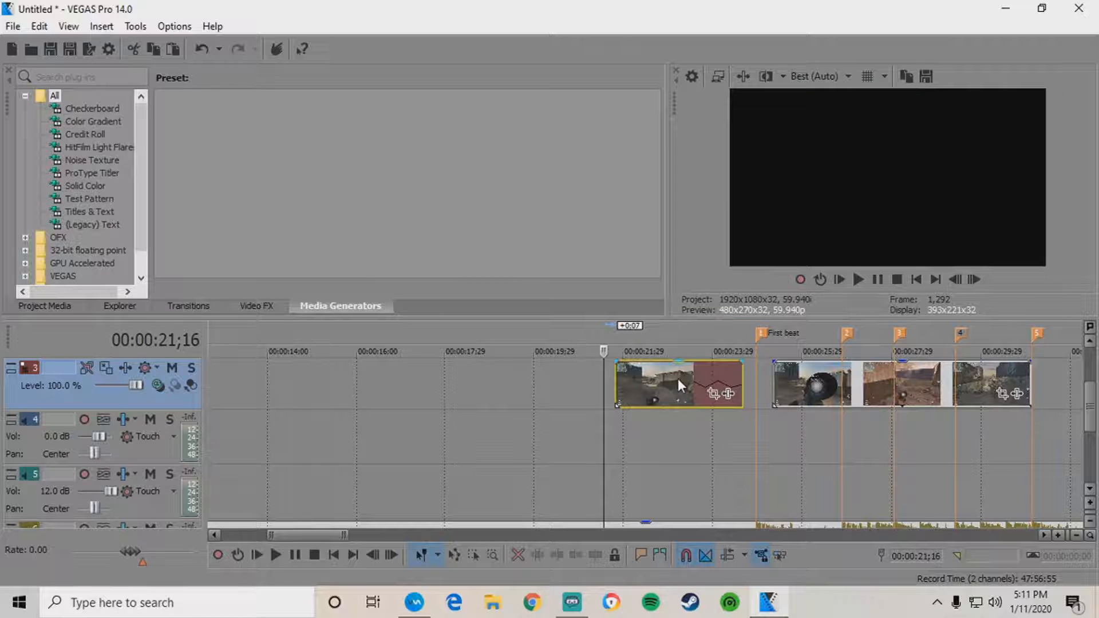
left_click(617, 376)
Step through the start of the second clip part to its shot and move that part 15 frames earlier toward the First beat marker
left_click(779, 379)
left_click(774, 379)
key("Right")
key("Right")
key("Right")
key("Right")
key("Right")
key("Right")
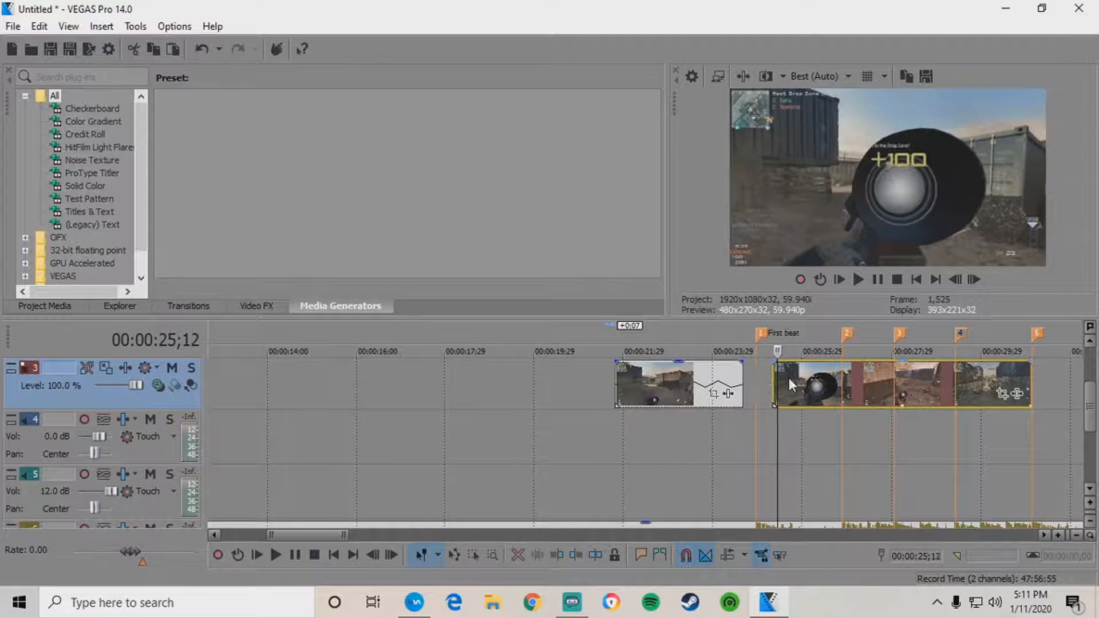
scroll(764, 379, "up", 2)
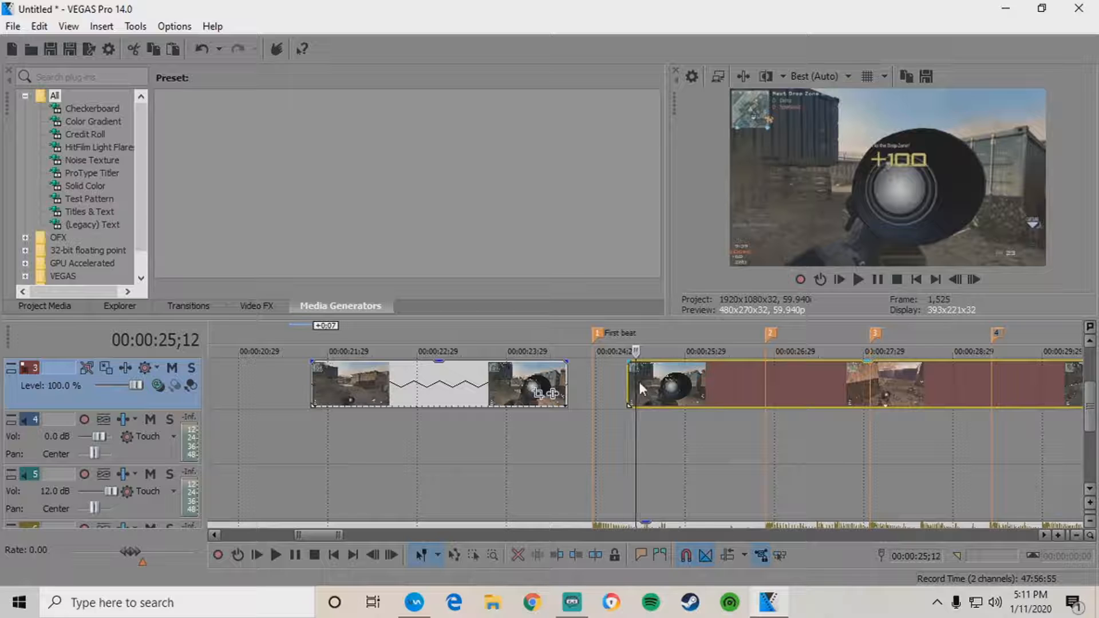
left_click_drag(633, 383, 602, 379)
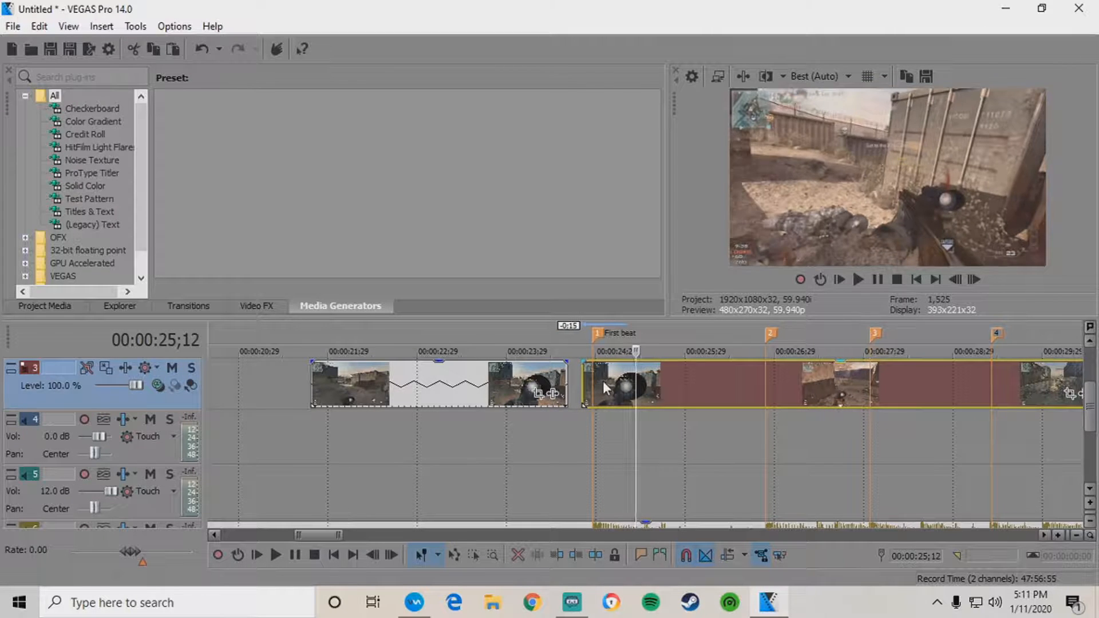
Check the second part's shot frame against the First beat marker and move the stretched first part 6 frames later to meet it
left_click(595, 380)
key("Right")
key("Right")
scroll(599, 382, "up", 3)
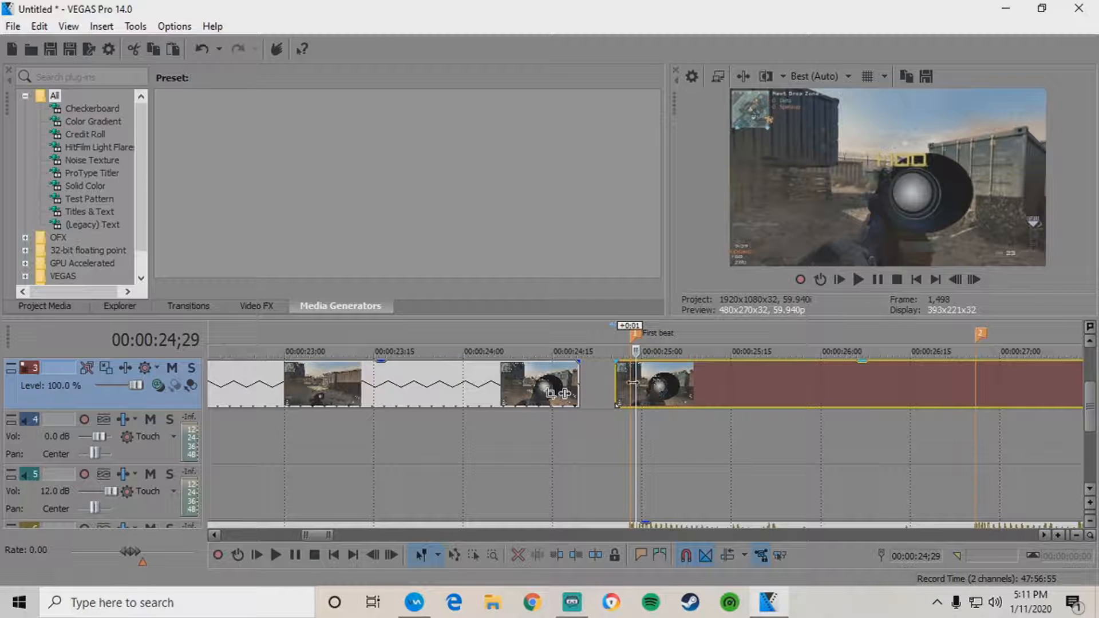
left_click(631, 382)
key("Right")
key("Right")
left_click_drag(561, 394, 588, 370)
scroll(578, 399, "down", 3)
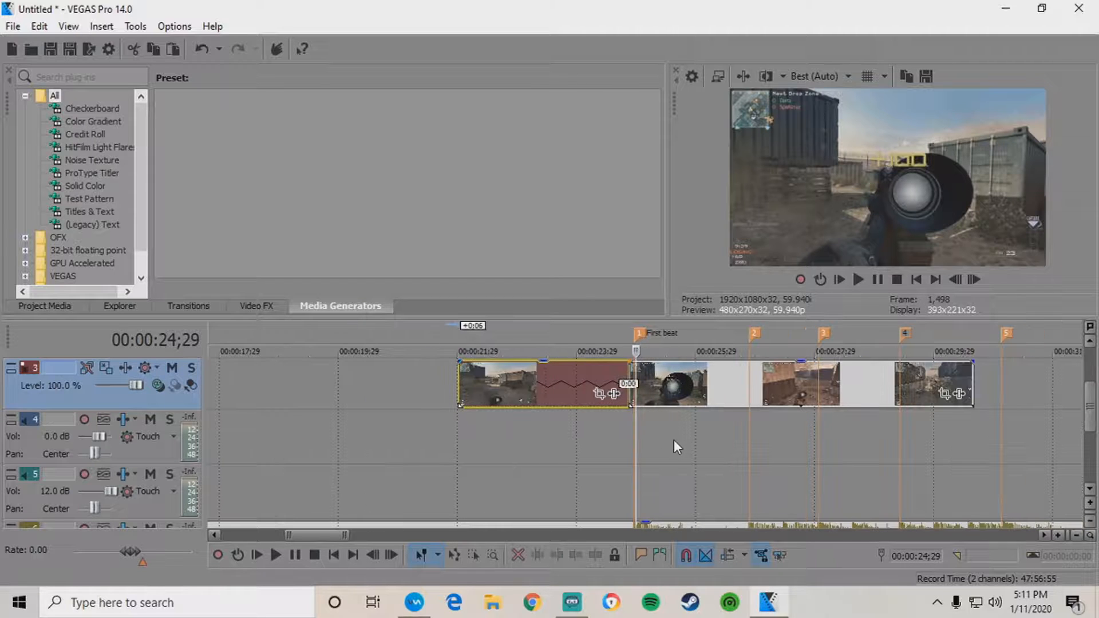
Build a RAM preview of a 4;01 range covering the stretched part and the First beat marker, and play it
left_click_drag(680, 440, 441, 439)
key("shift+b")
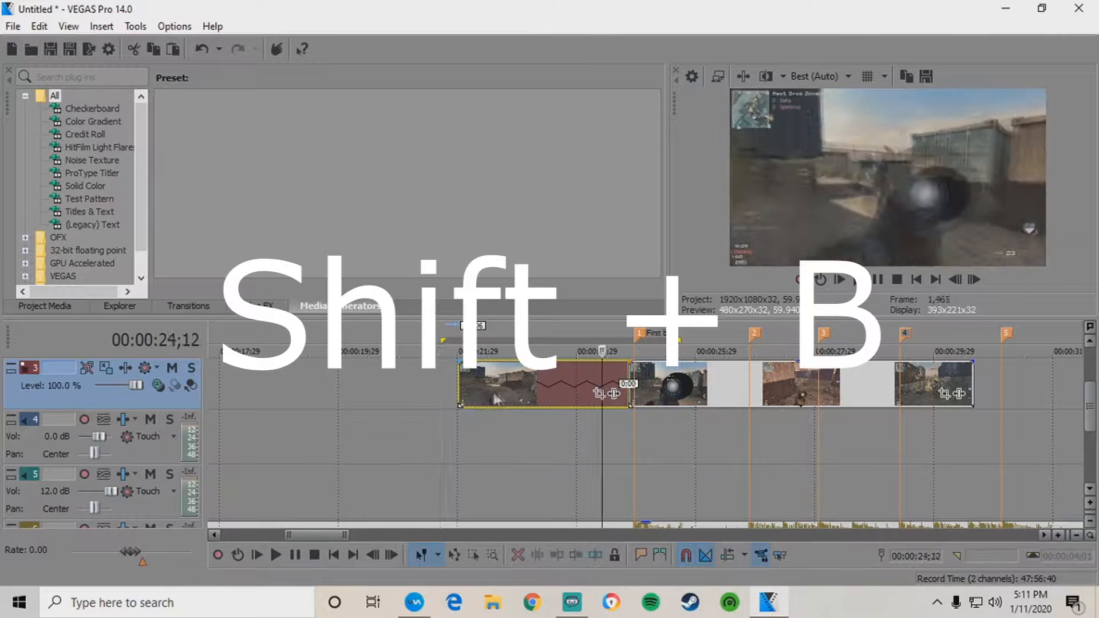
left_click(862, 283)
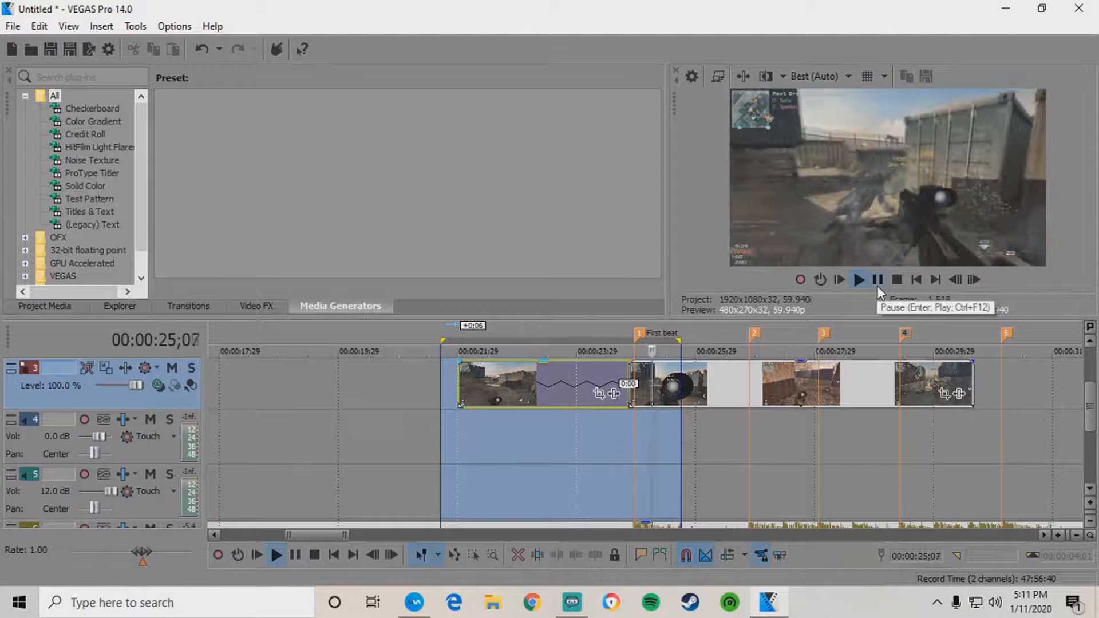
left_click(876, 279)
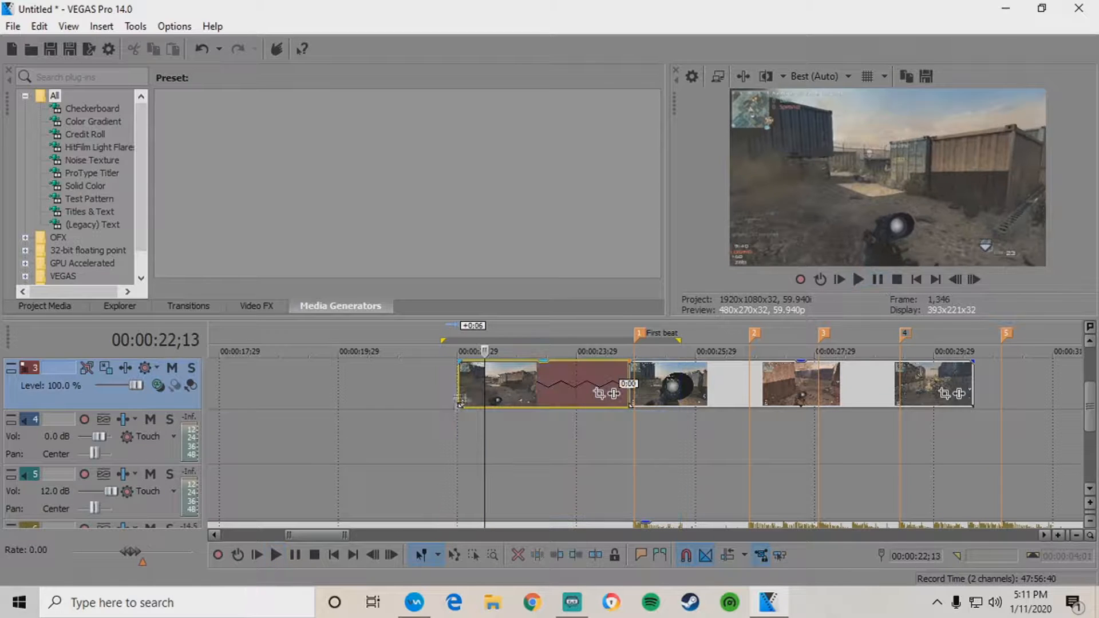
Step frame by frame from the First beat marker past the first kill and split the clip at 00:00:25;21
left_click(634, 365)
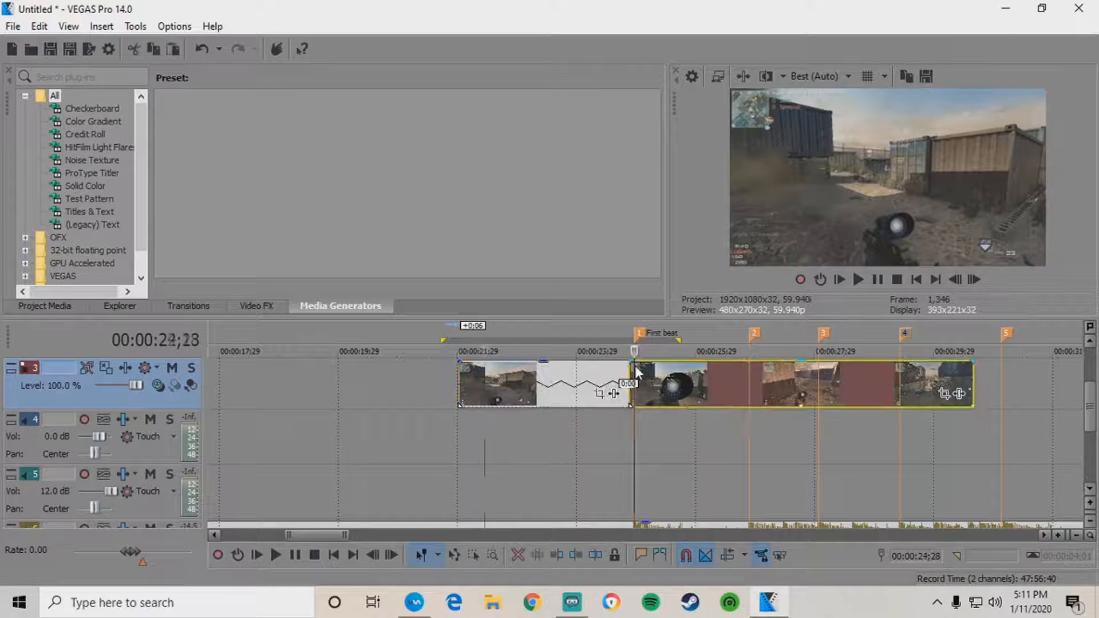
key("Right")
key("Right")
key("Right")
key("Right")
key("Right")
key("Right")
key("Right")
key("Right")
key("Right")
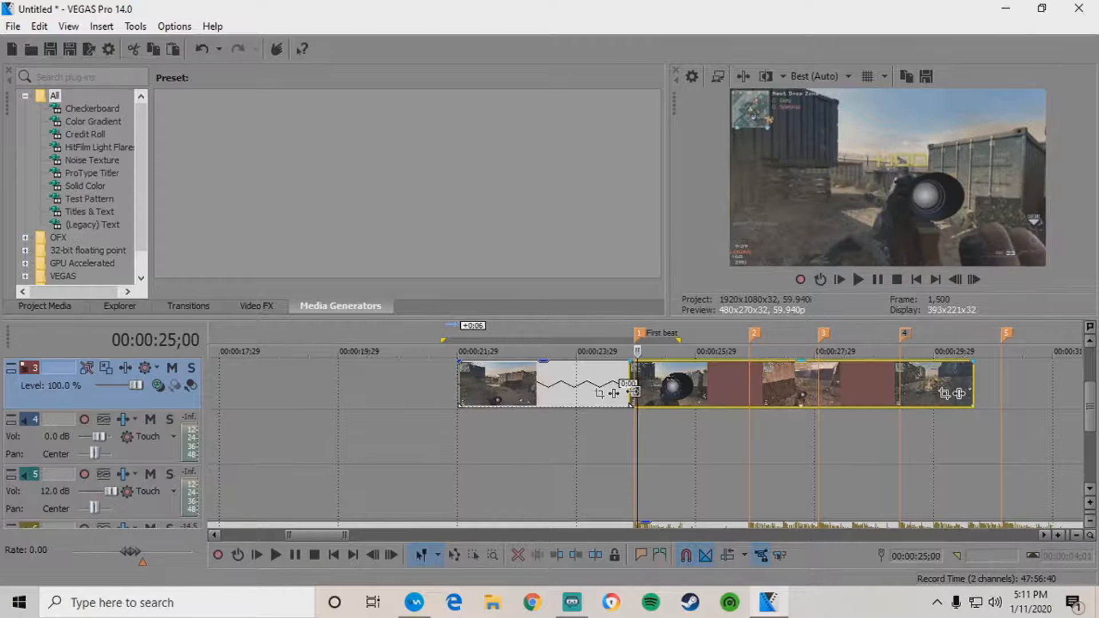
key("Right")
key("Right")
key("Right")
key("Right")
key("Right")
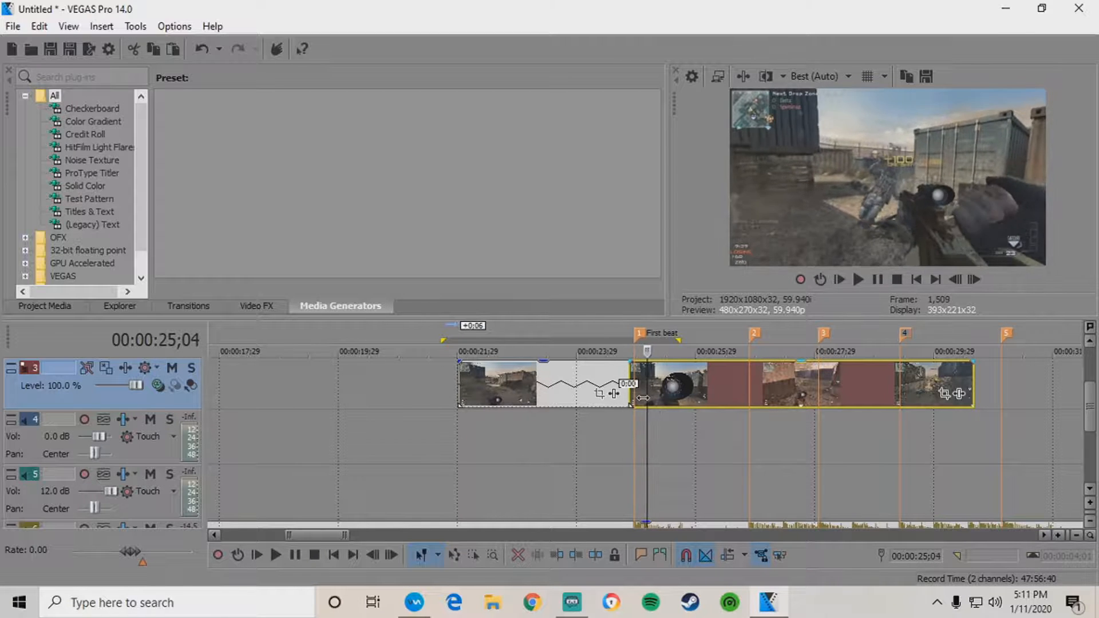
key("Right")
key("Right")
key("Right")
key("Right")
key("Right")
key("Right")
key("Right")
key("Right")
key("Right")
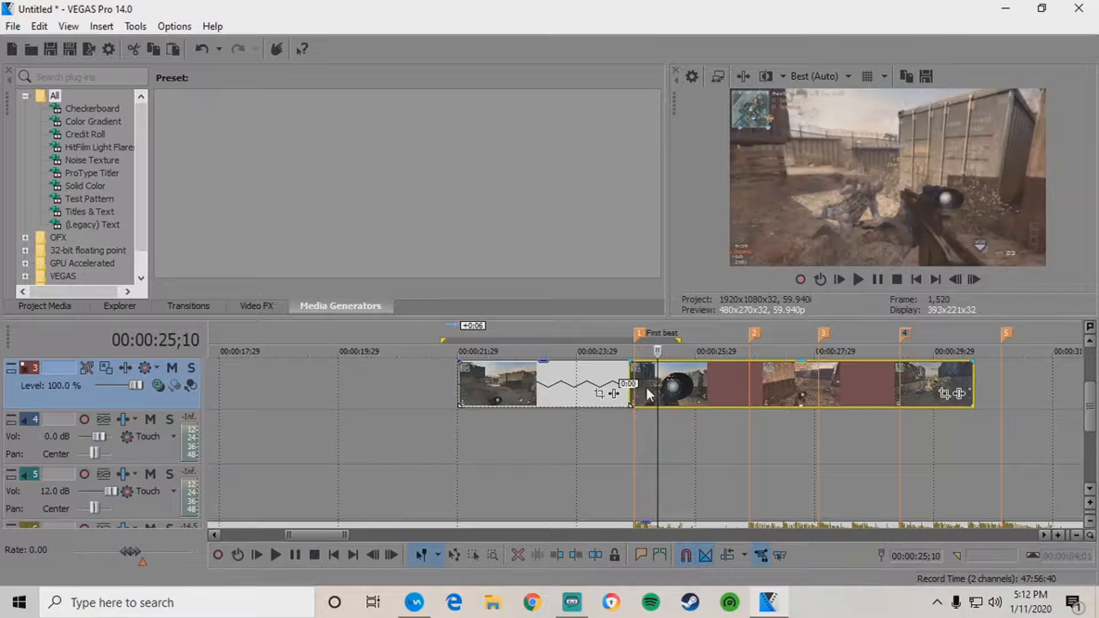
key("Right")
key("Right")
key("Right")
key("Right")
key("Right")
key("Right")
key("Right")
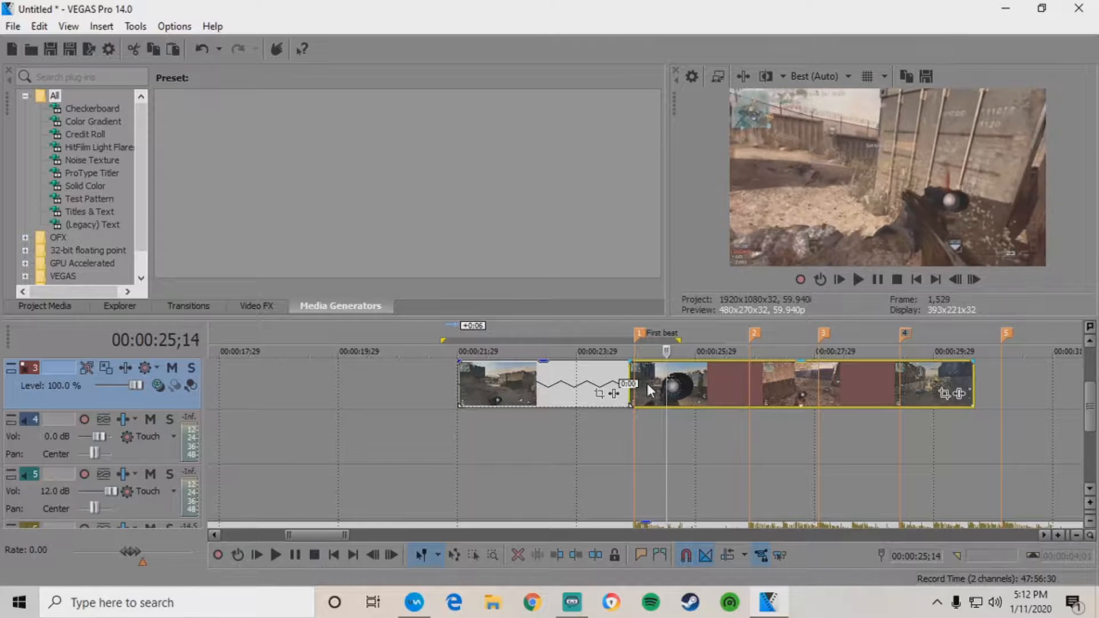
key("Right")
key("Right")
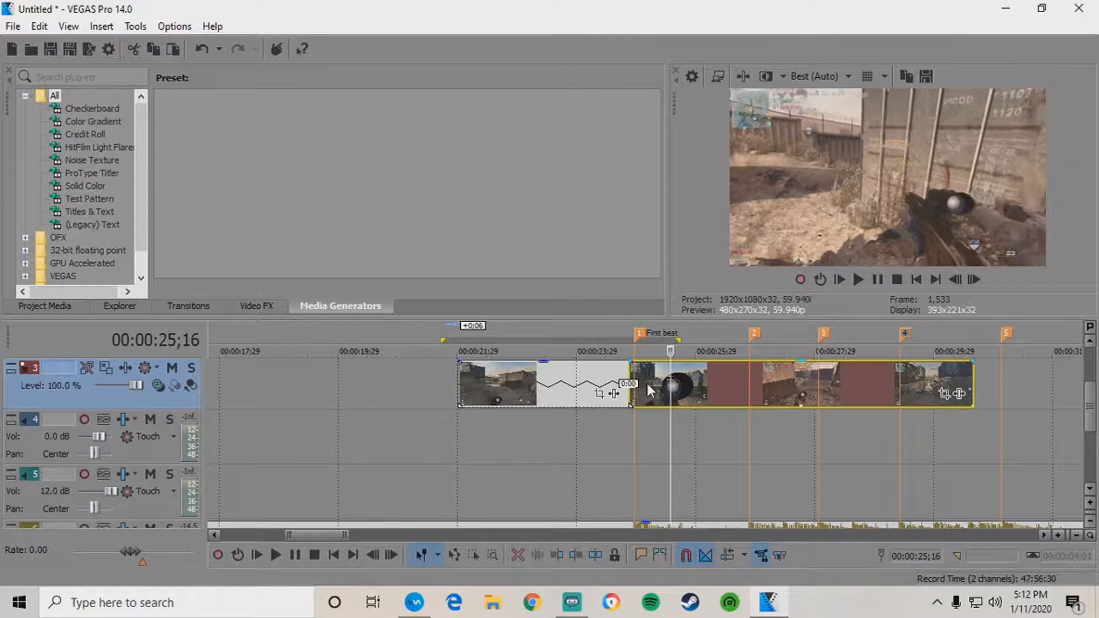
key("Right")
key("Right")
key("Right")
key("Right")
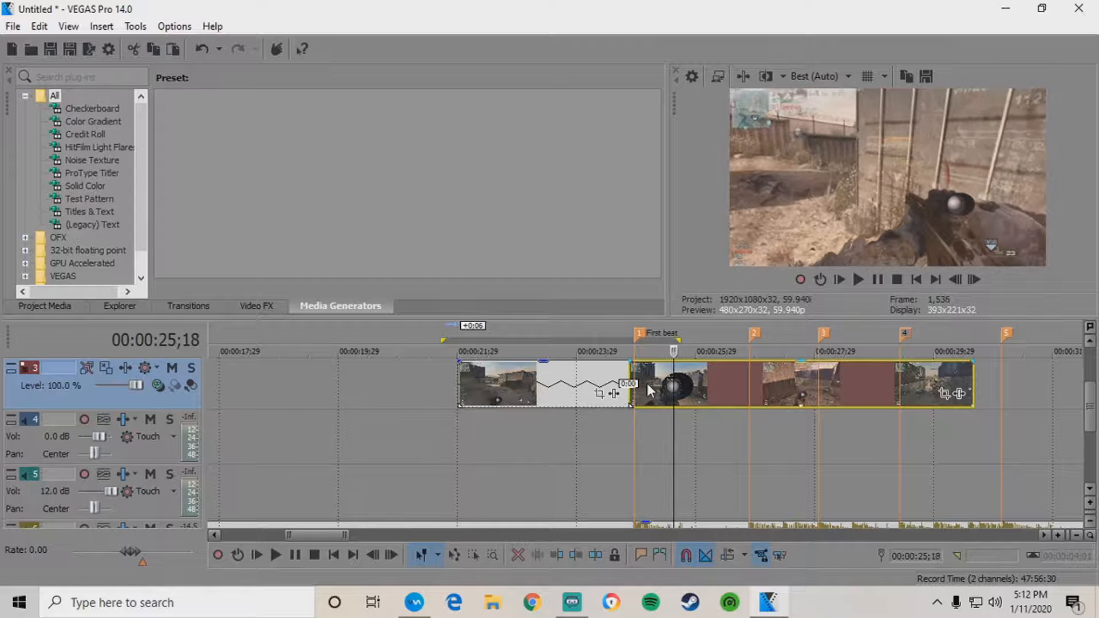
key("Right")
key("Right")
key("Right")
key("Right")
key("Right")
key("Right")
key("Right")
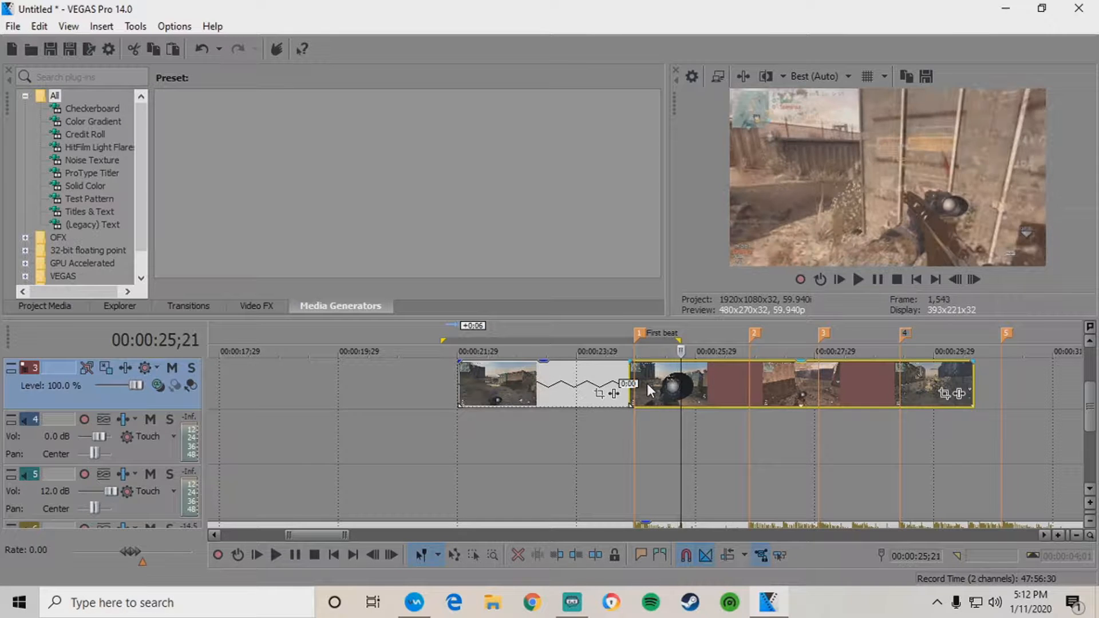
key("Left")
key("Left")
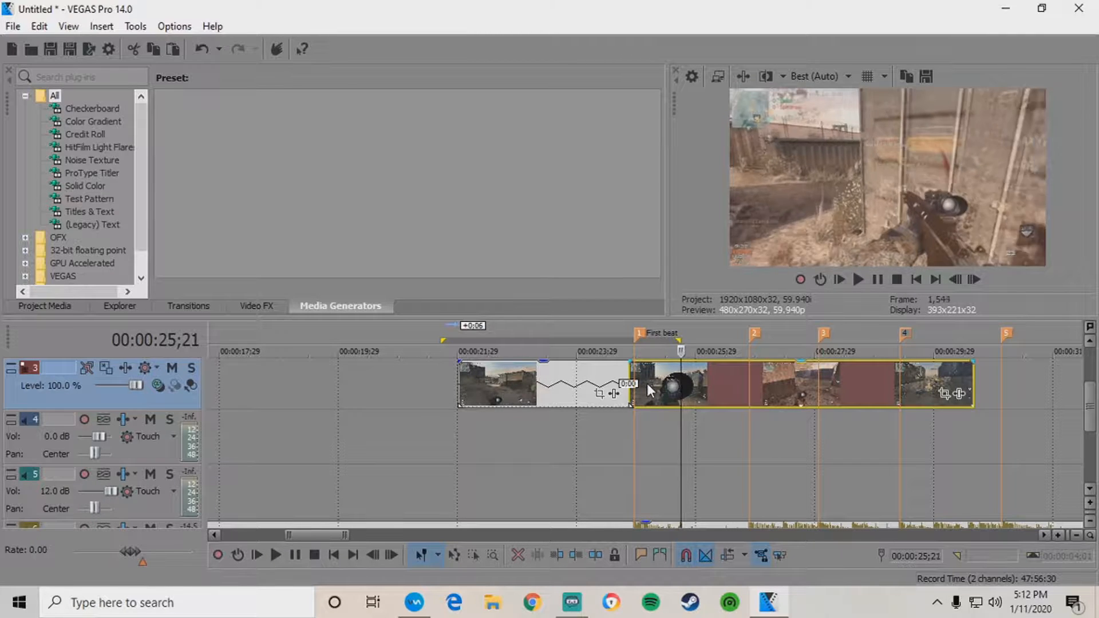
key("Right")
key("s")
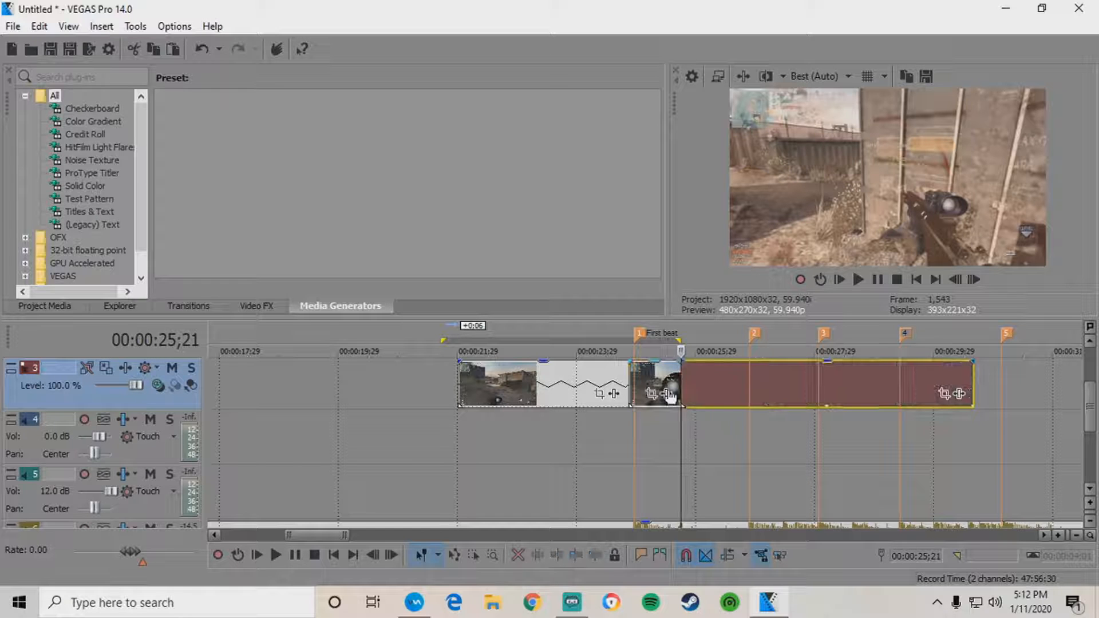
Step forward frame by frame to the next shot and split the clip at 00:00:26;07
key("Right")
key("Right")
key("Right")
key("Right")
key("Right")
key("Right")
key("Right")
key("Right")
key("Right")
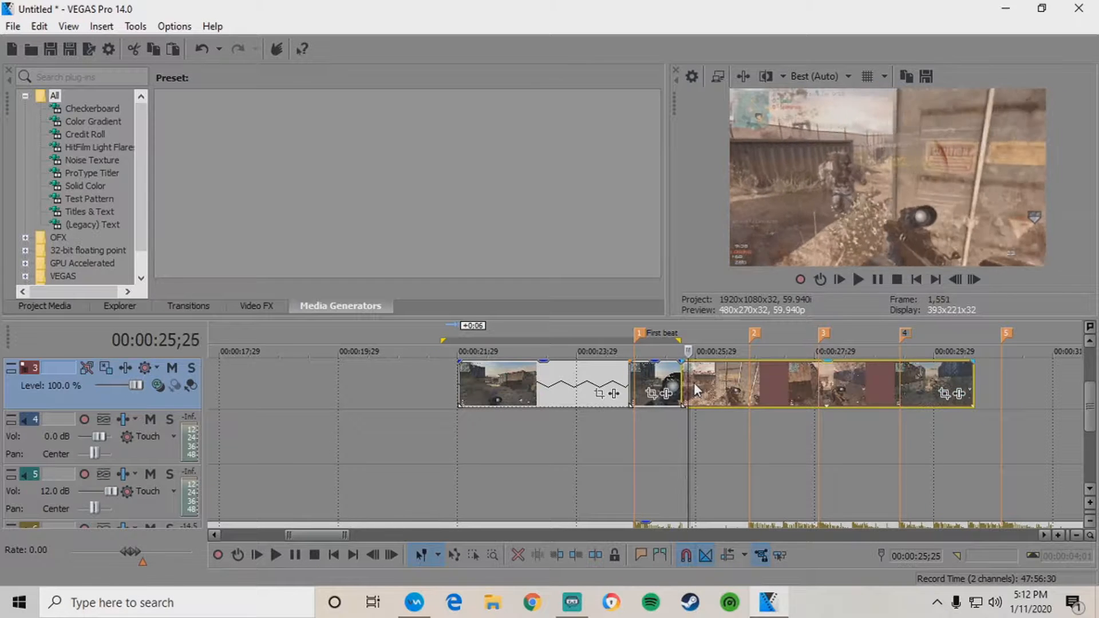
key("Right")
key("Right")
key("Right")
key("Right")
key("Right")
key("Right")
key("Right")
key("Right")
key("Right")
key("Right")
key("Right")
key("Right")
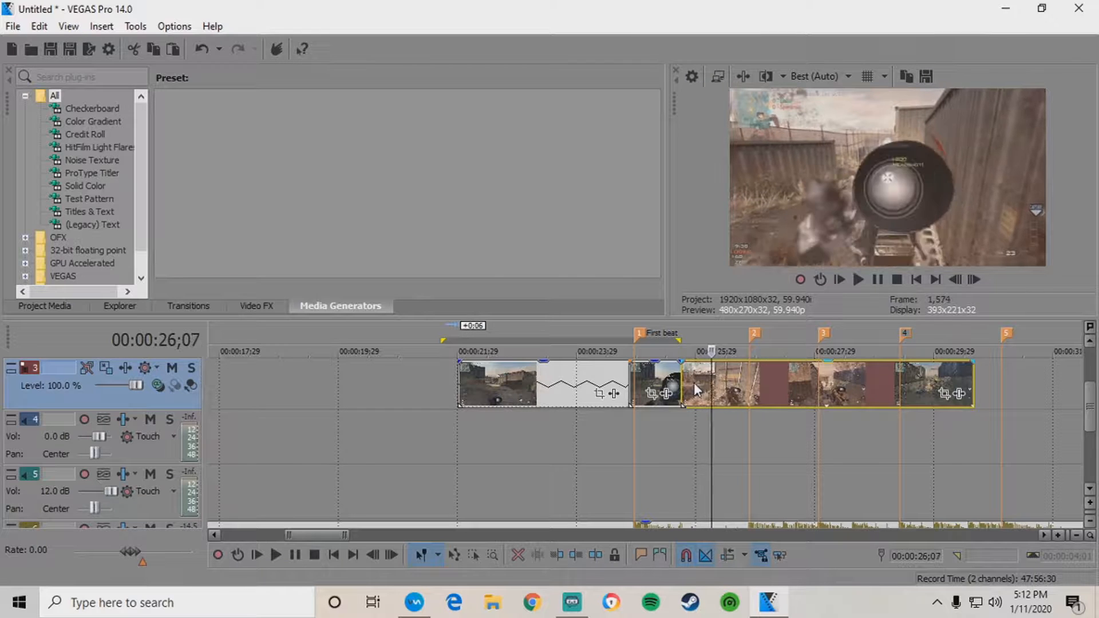
key("Left")
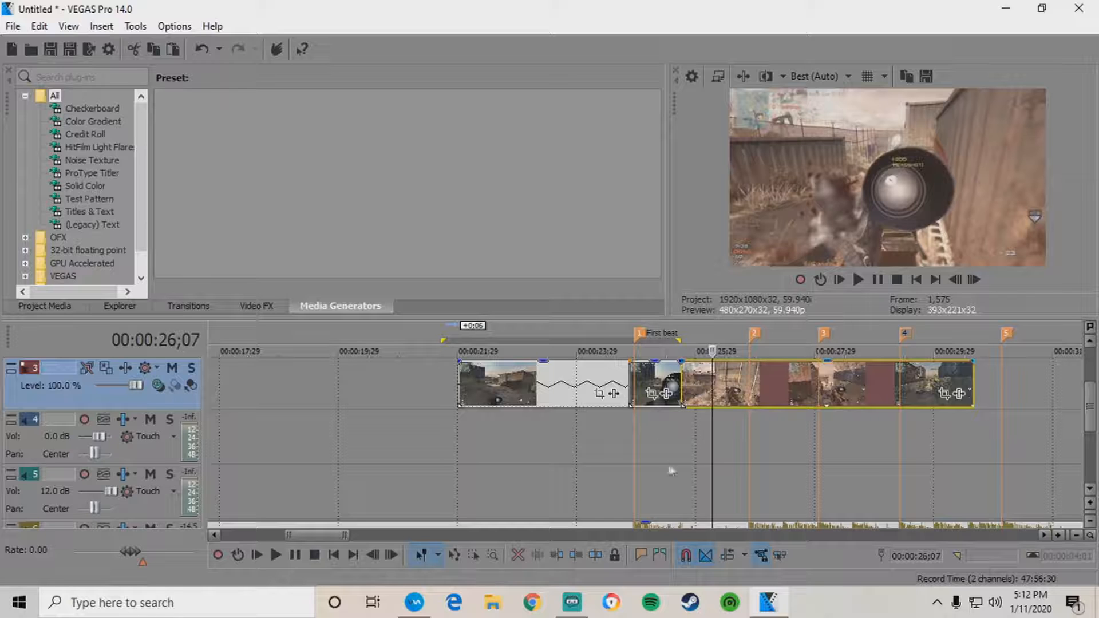
key("s")
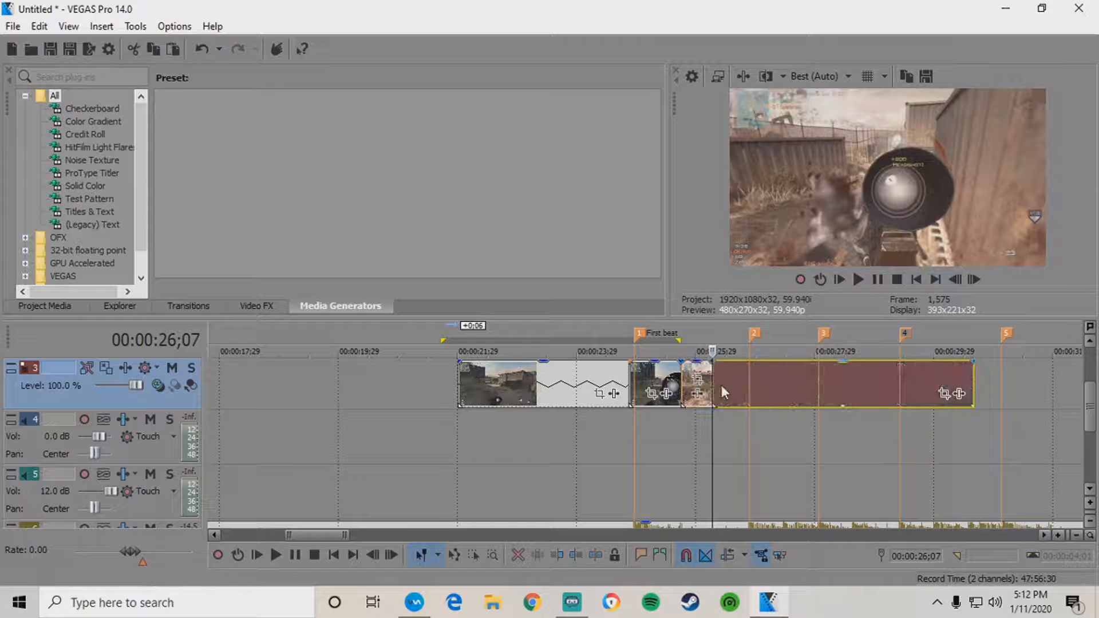
Move the rest of the clip 18 frames later to start at marker 2 and time-stretch the short middle part to fill the gap
left_click_drag(725, 377, 757, 374)
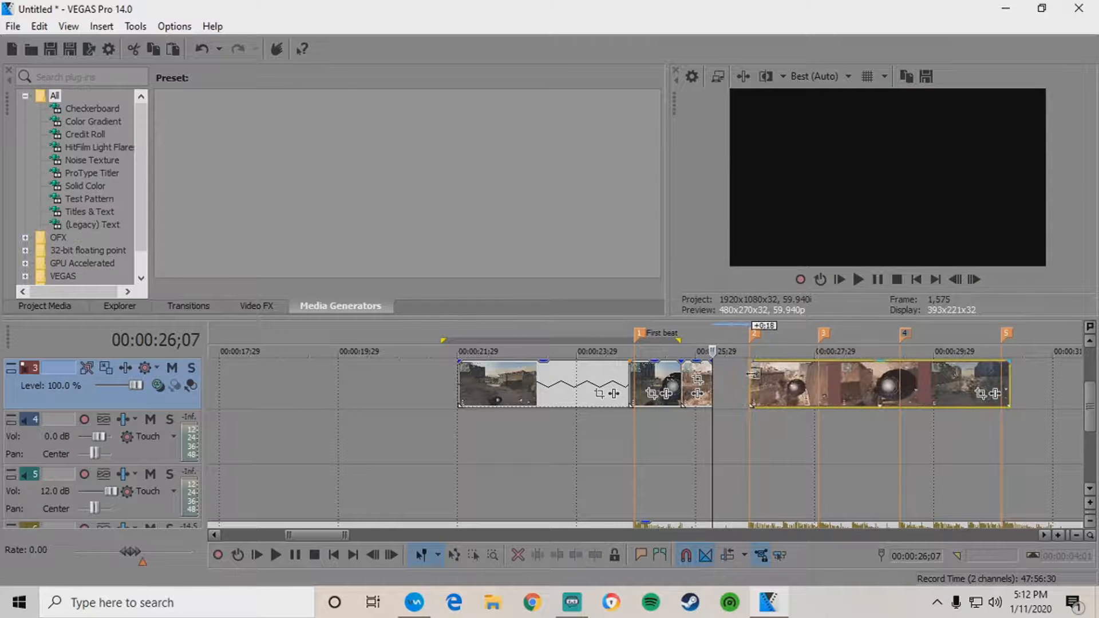
left_click_drag(713, 369, 747, 367)
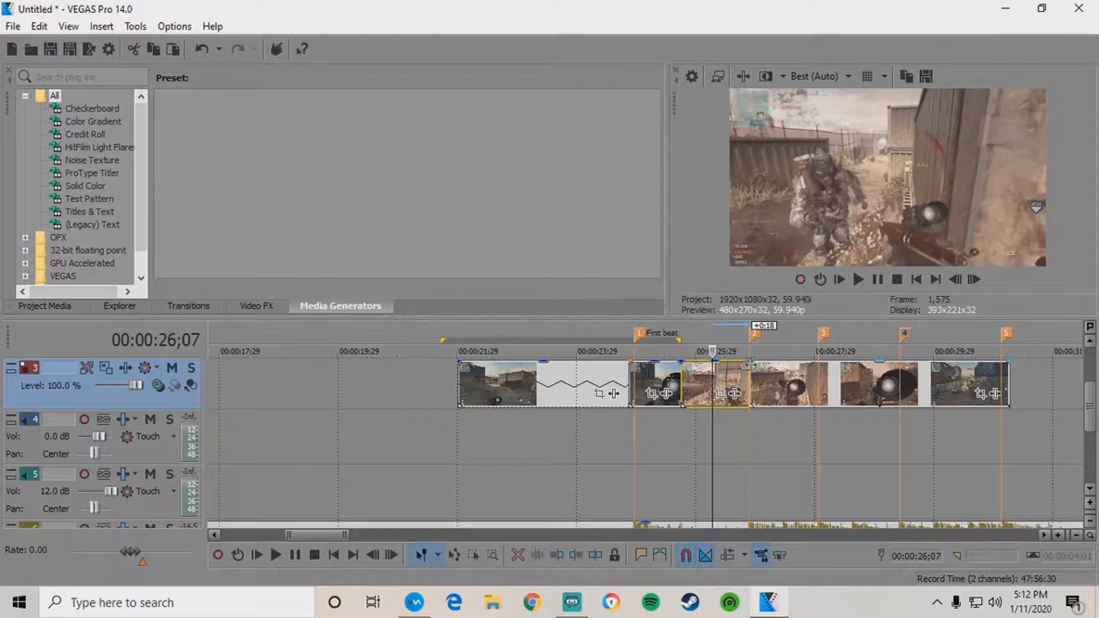
Step frame by frame from marker 2 past the second kill and split the clip at 00:00:27;13
scroll(759, 370, "up", 2)
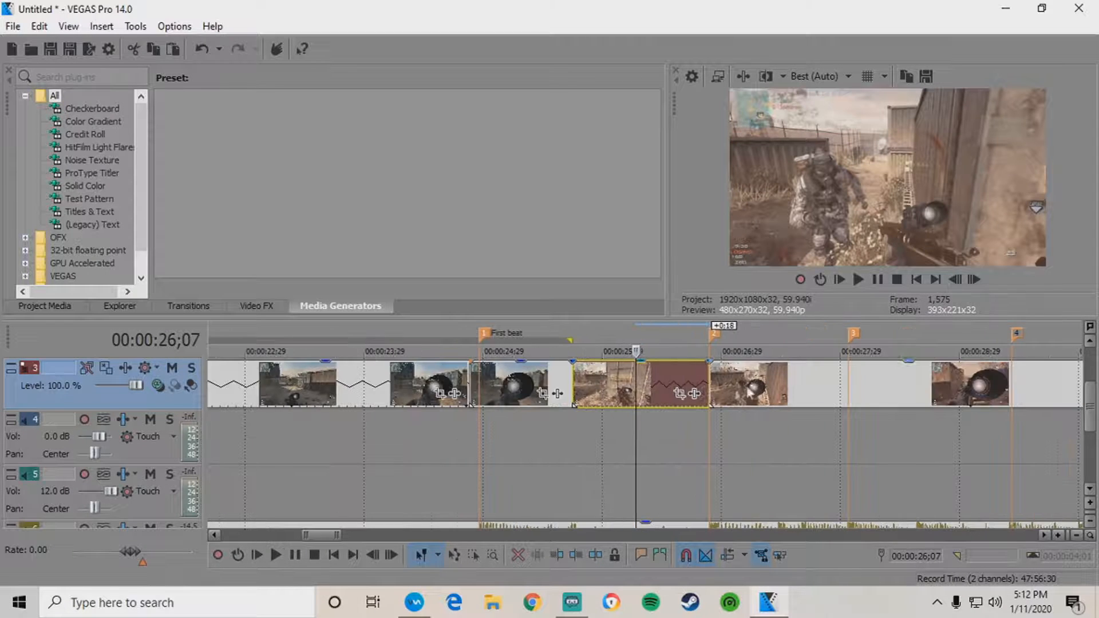
left_click(715, 390)
scroll(683, 415, "up", 2)
key("Right")
key("Right")
key("Right")
key("Right")
key("Right")
key("Right")
key("Right")
key("Right")
key("Right")
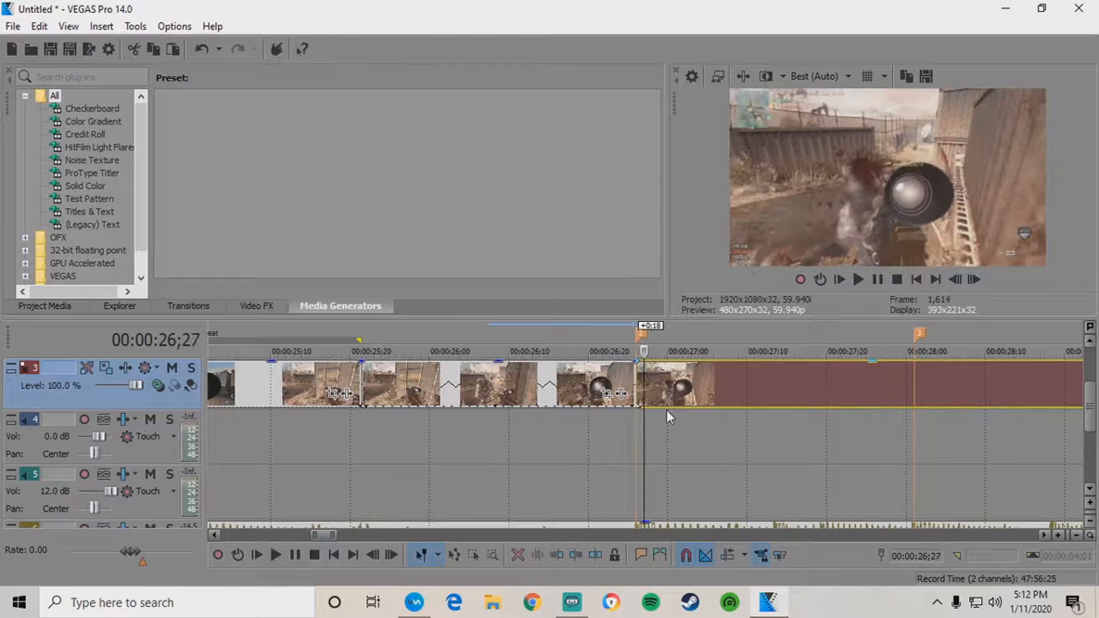
key("Right")
key("Right")
key("Right")
key("Right")
key("Right")
key("Right")
key("Right")
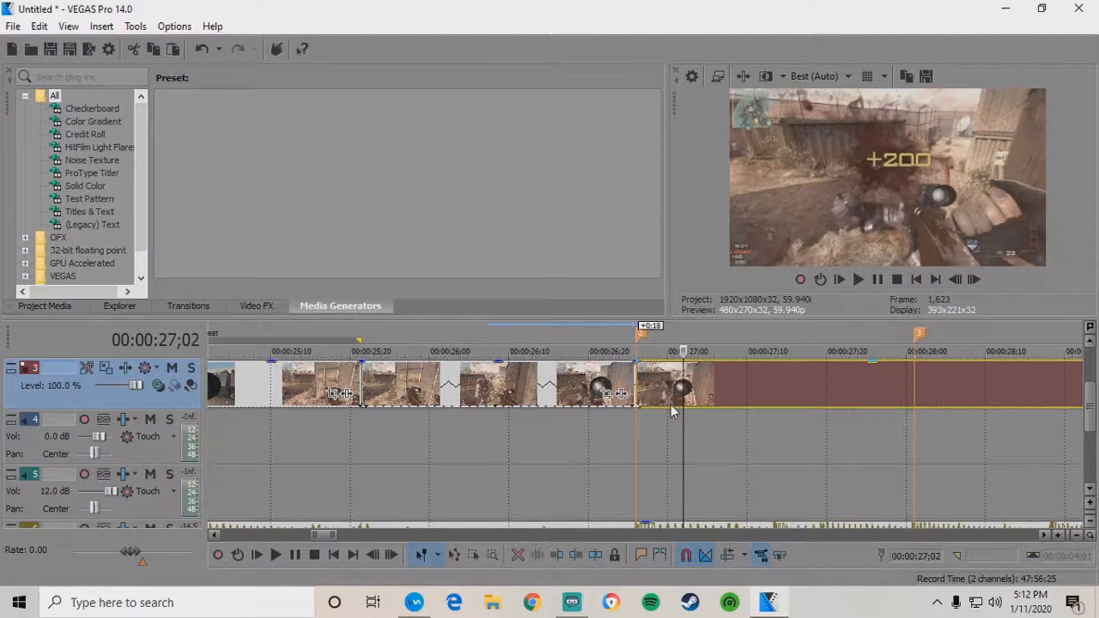
key("Right")
key("Right")
key("Right")
key("Right")
key("Right")
key("Right")
key("Right")
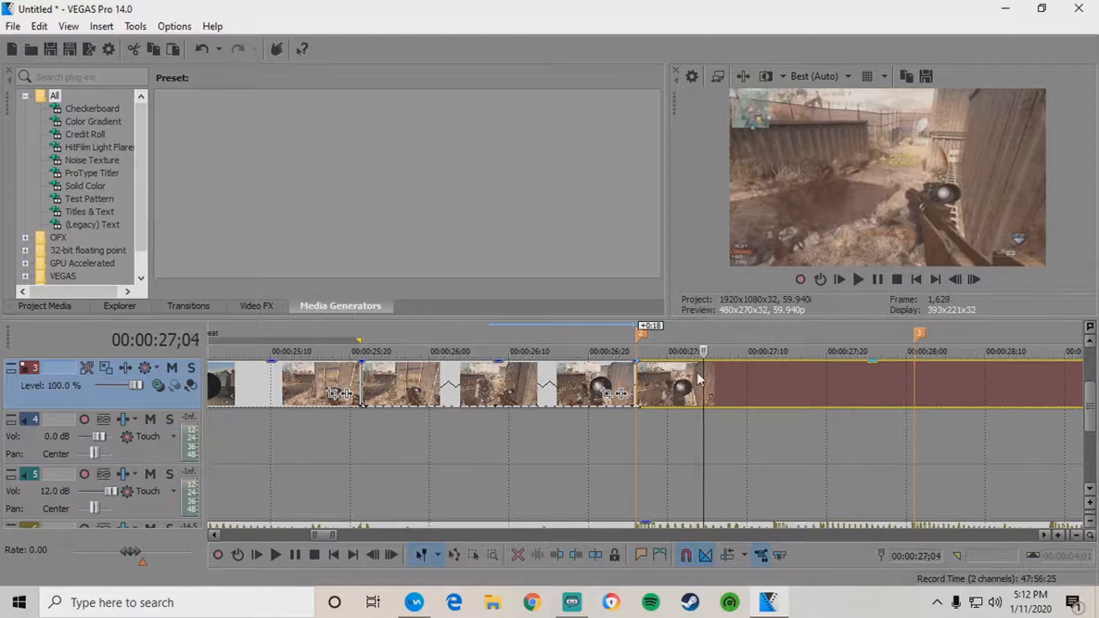
key("Right")
key("Right")
key("Right")
key("Right")
key("Right")
key("Right")
key("Right")
key("Right")
key("Right")
key("Right")
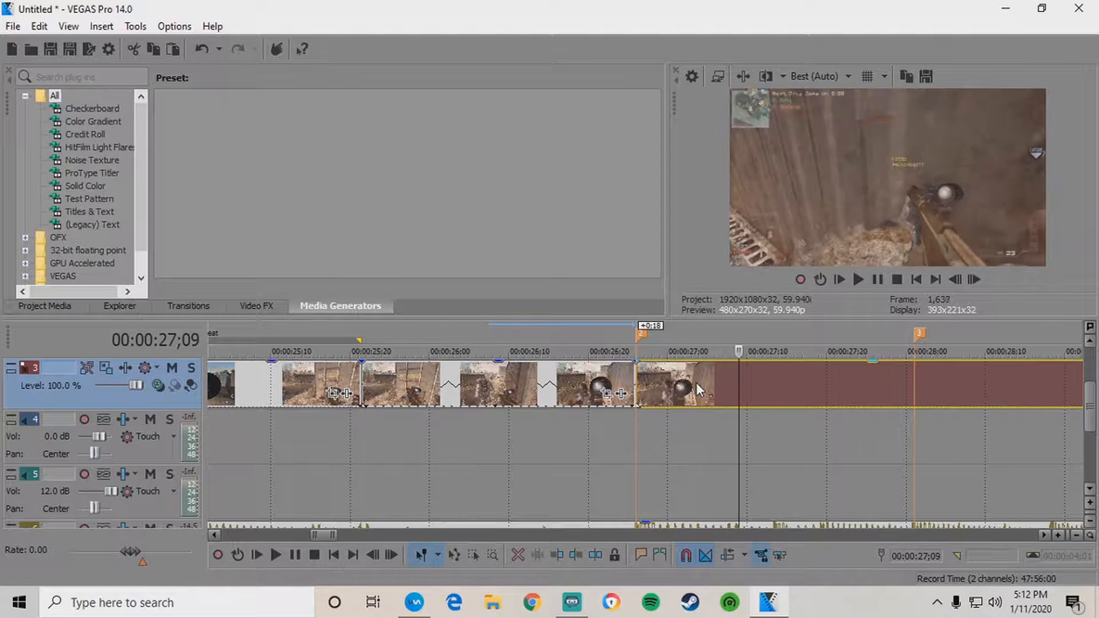
key("Right")
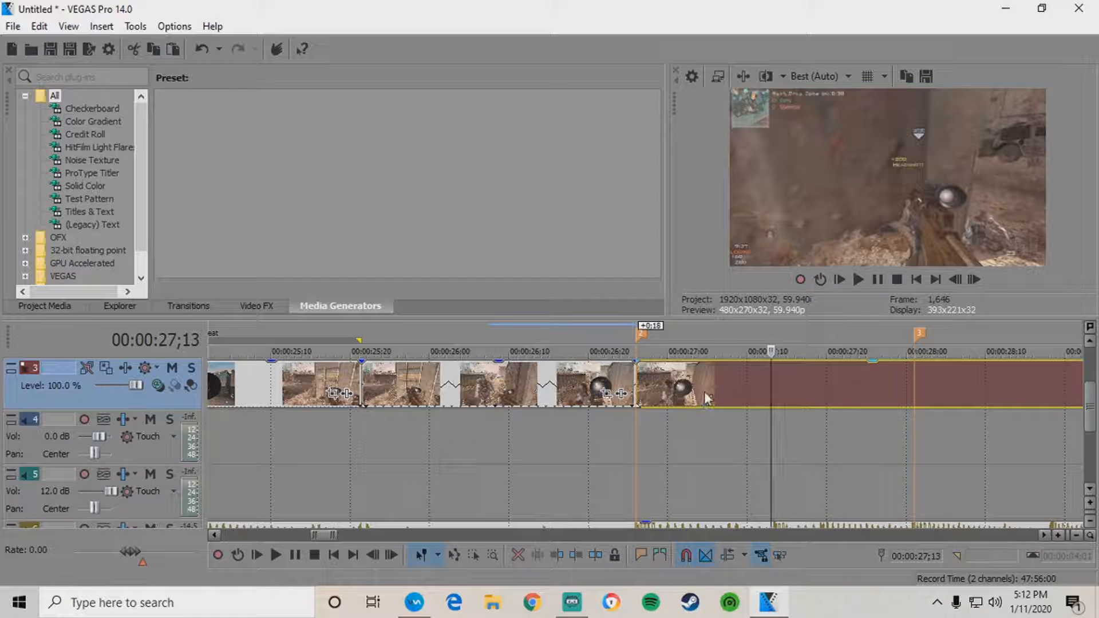
key("s")
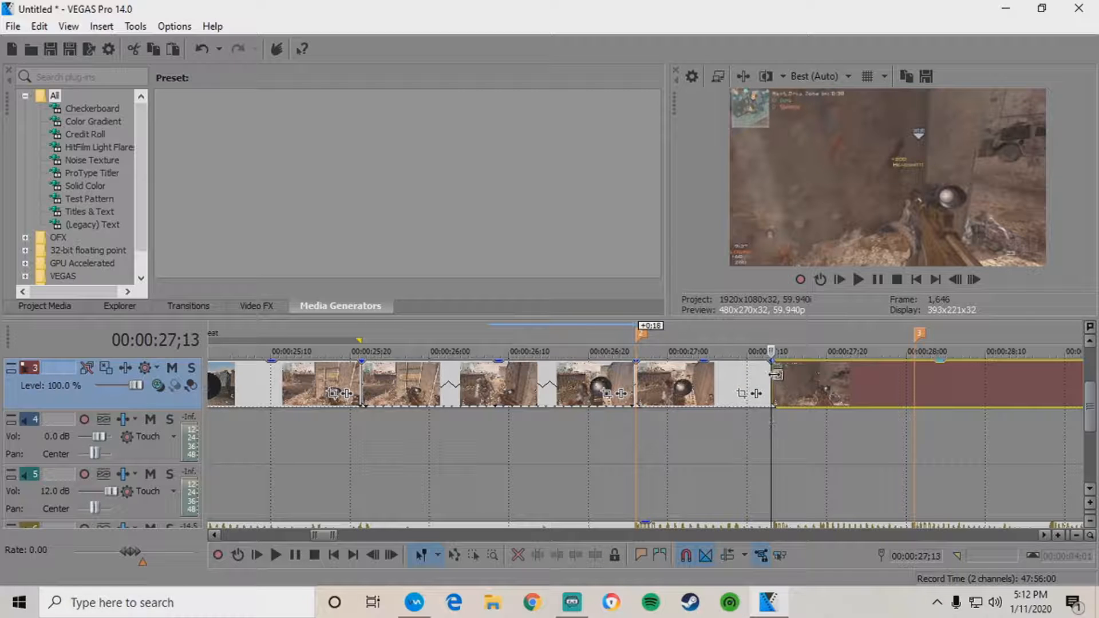
Step forward frame by frame until the next enemies come into view and split the clip at 00:00:28;16
key("Right")
key("Right")
key("Right")
key("Right")
key("Right")
key("Right")
key("Right")
key("Right")
key("Right")
key("Right")
key("Right")
key("Right")
key("Right")
key("Right")
key("Right")
key("Right")
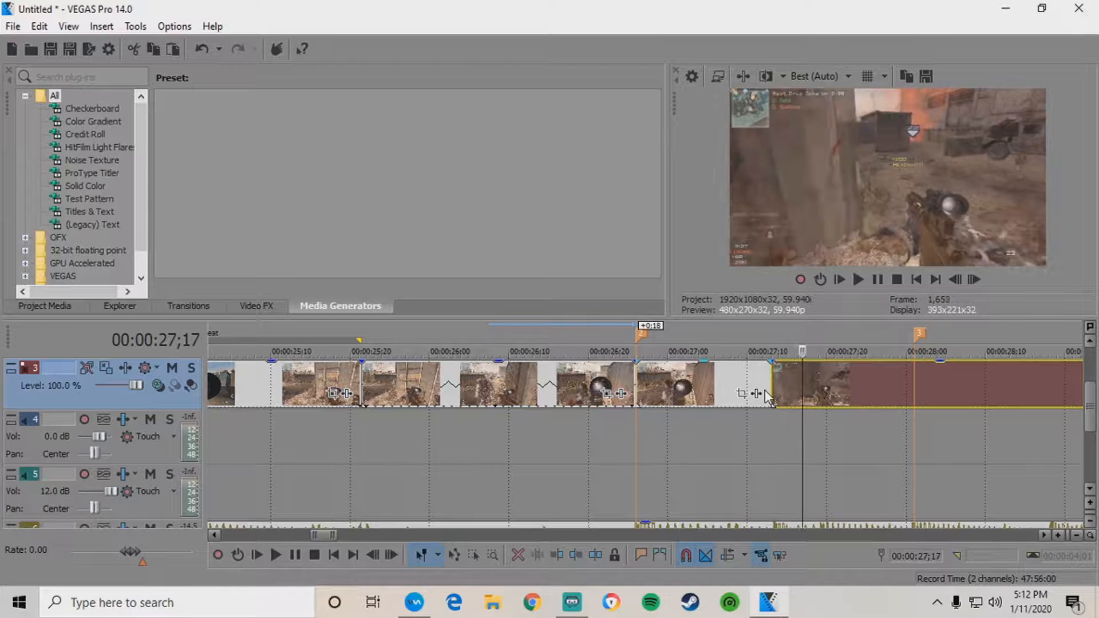
key("Right")
key("Right")
key("Right")
key("Right")
key("Right")
key("Right")
key("Right")
key("Right")
key("Right")
key("Right")
key("Right")
key("Right")
key("Right")
key("Right")
key("Right")
key("Right")
key("Right")
key("Right")
key("Right")
key("Right")
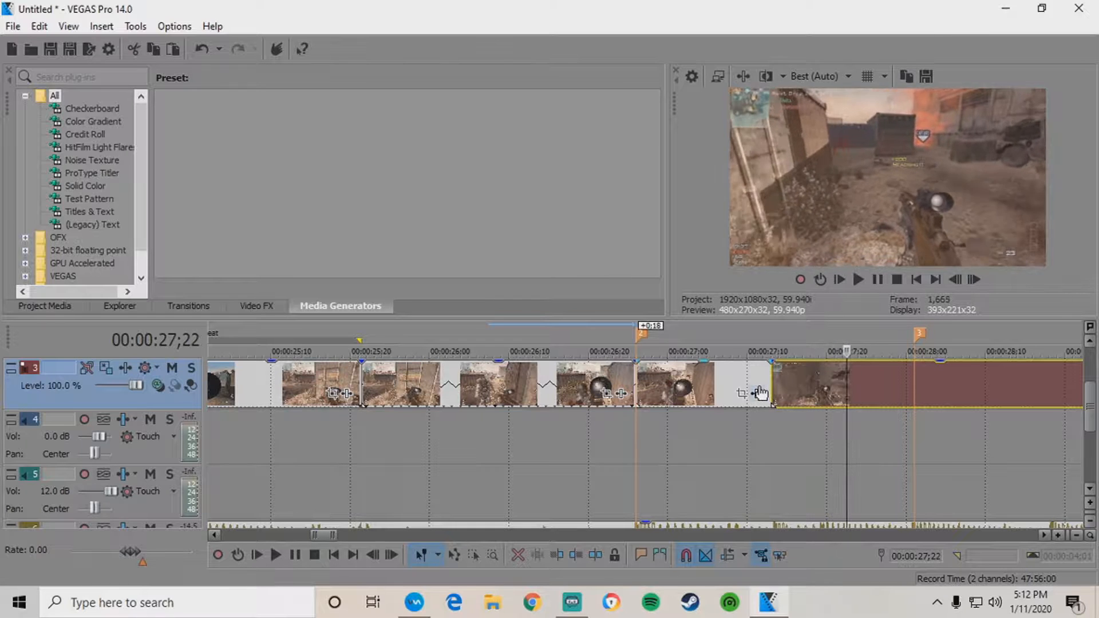
key("Right")
key("Right")
key("Right")
key("Right")
key("Right")
key("Right")
key("Right")
key("Right")
key("Right")
key("Right")
key("Right")
key("Right")
key("Right")
key("Right")
key("Right")
key("Right")
key("Right")
key("Right")
key("Right")
key("Right")
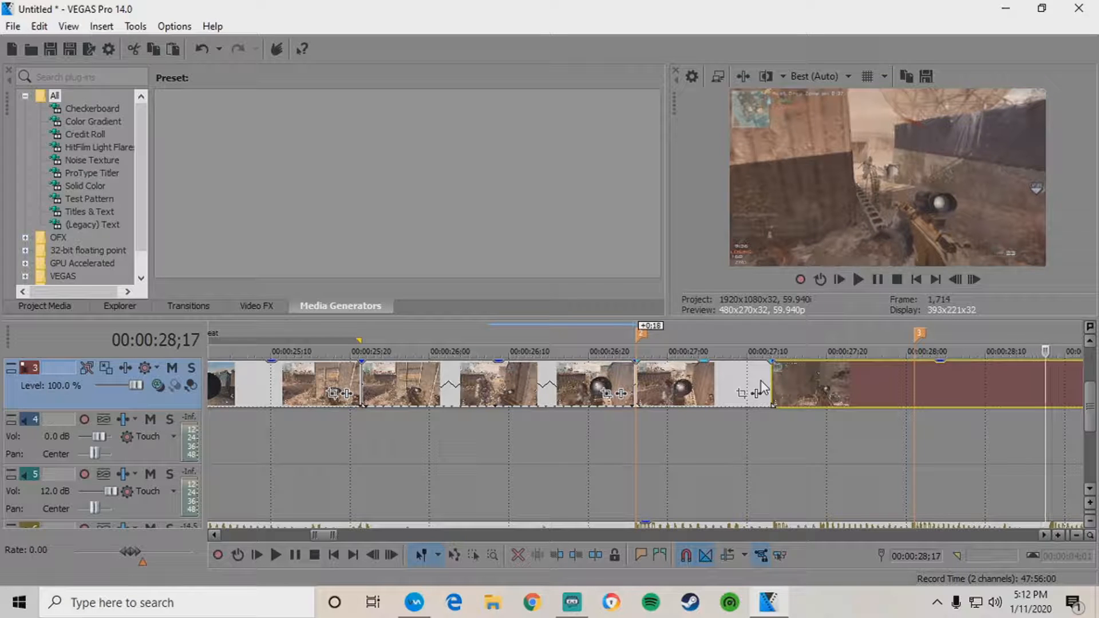
key("Right")
key("Right")
key("Left")
key("Left")
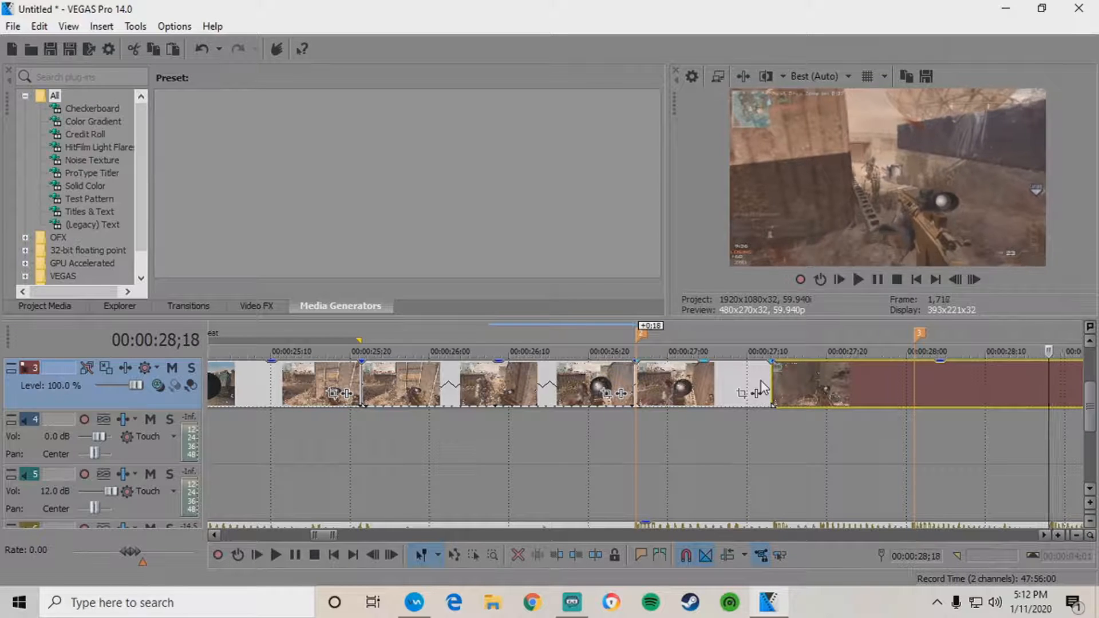
key("Left")
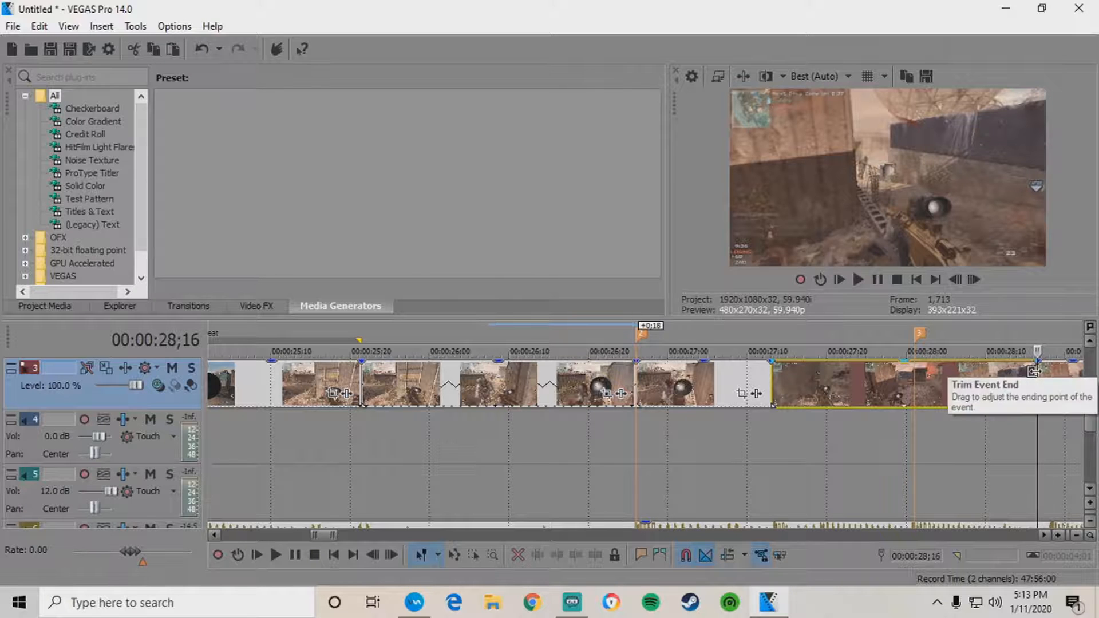
Time-compress the part after 00:00:27;13 by 23 frames and move the rest of the clip back against its new end
mouse_move(1034, 371)
left_mouse_down()
mouse_move(832, 375)
mouse_move(851, 373)
left_mouse_up()
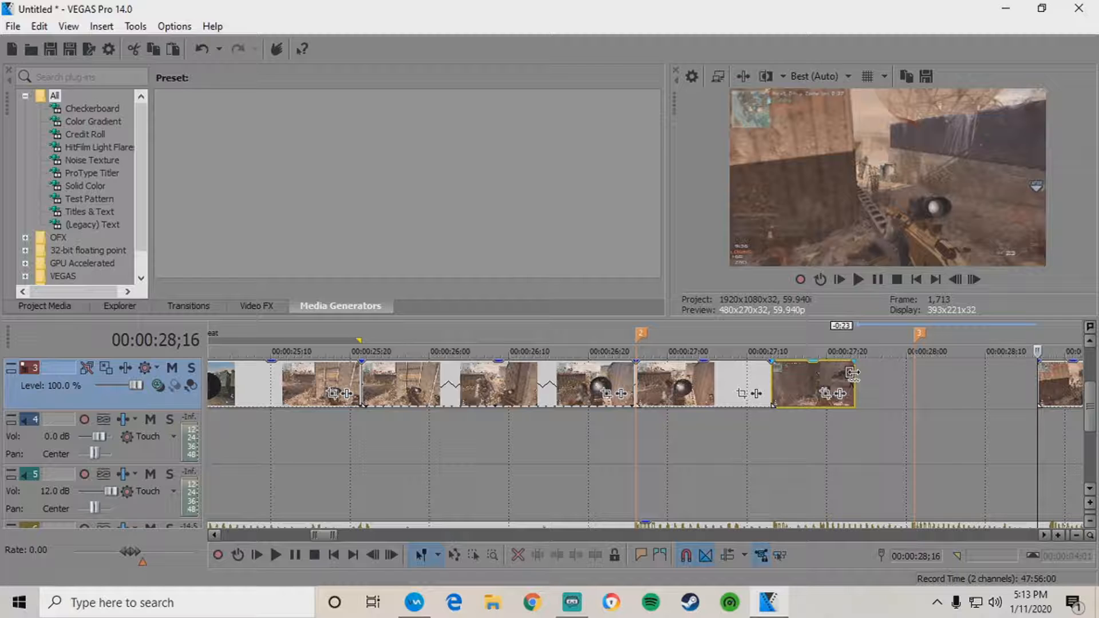
left_click_drag(1050, 381, 859, 372)
Step through the moved clip past marker 3, shorten the compressed part by 2 more frames and move the rest back against it
left_click(863, 377)
key("Right")
key("Right")
key("Right")
key("Right")
key("Right")
key("Right")
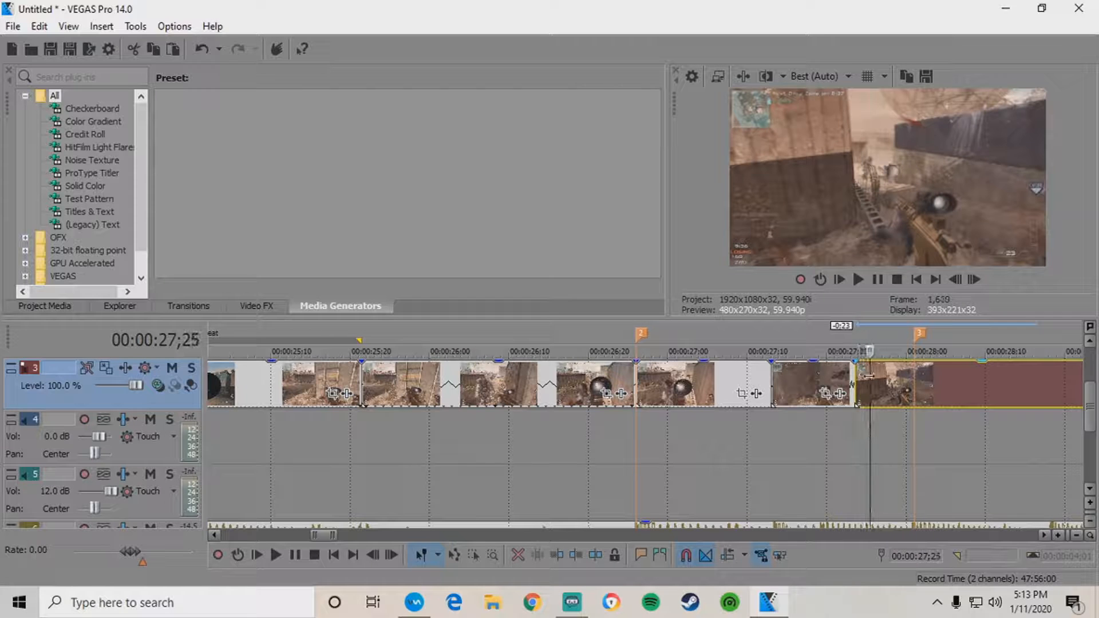
key("Right")
key("Right")
key("Right")
key("Right")
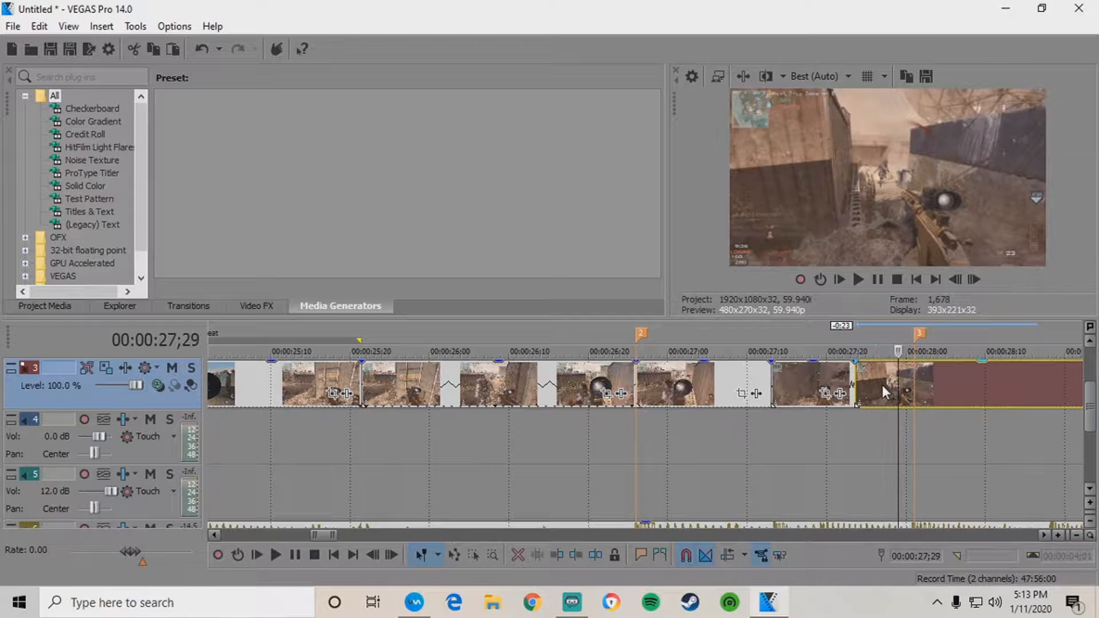
key("Right")
key("Right")
key("Right")
key("Right")
key("Right")
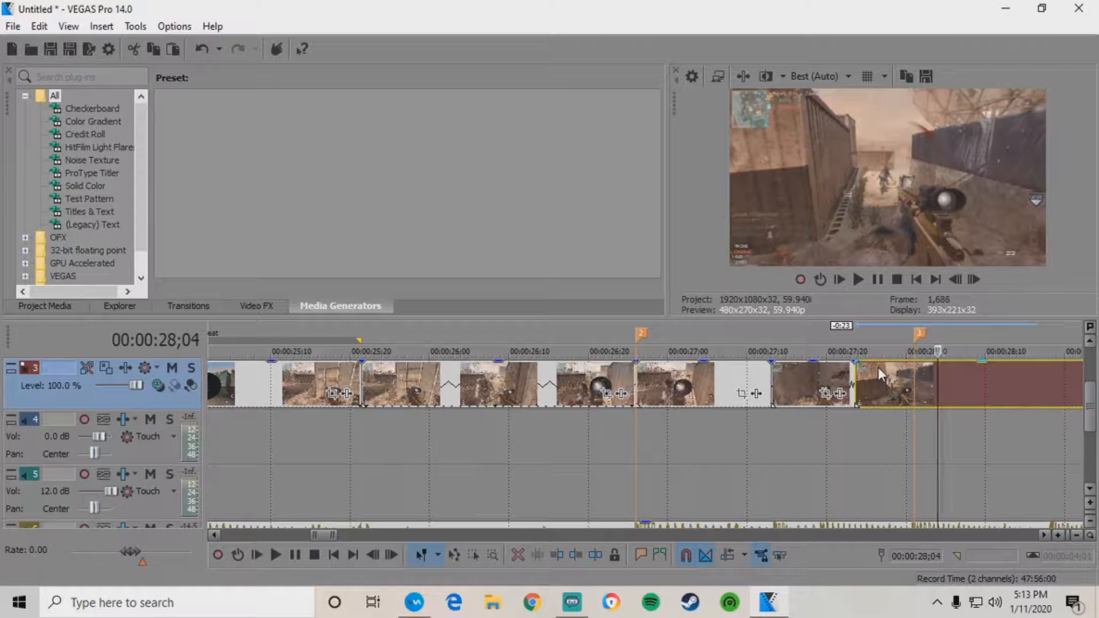
key("Right")
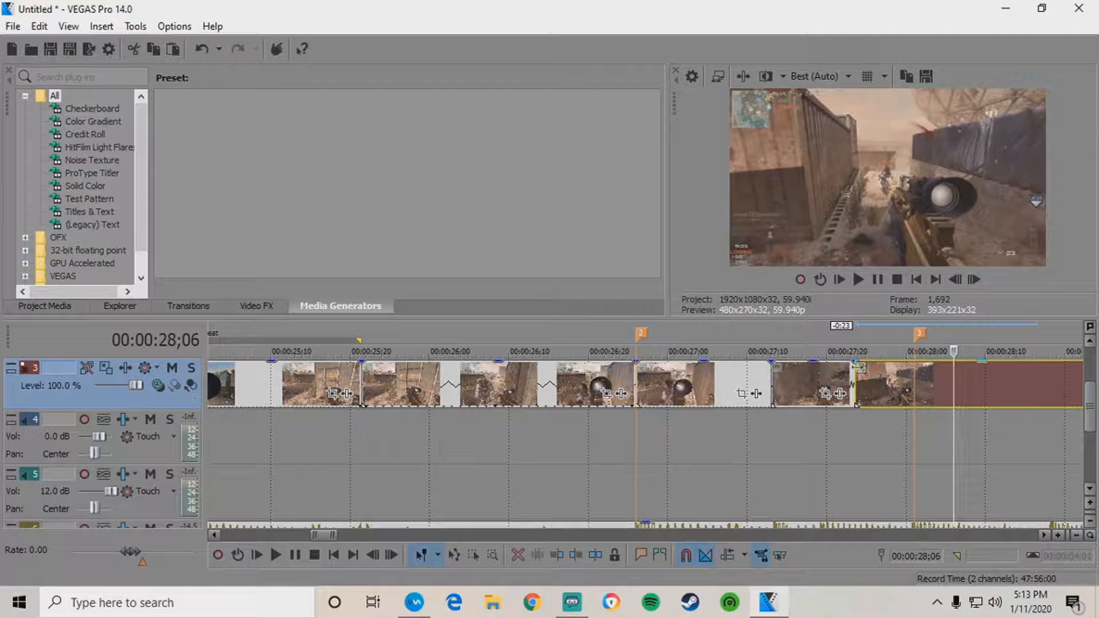
mouse_move(849, 375)
left_mouse_down()
mouse_move(828, 373)
mouse_move(850, 377)
mouse_move(841, 377)
left_mouse_up()
Step forward frame by frame to the next scoped shot and split the clip at 00:00:28;10
key("Right")
key("Right")
key("Right")
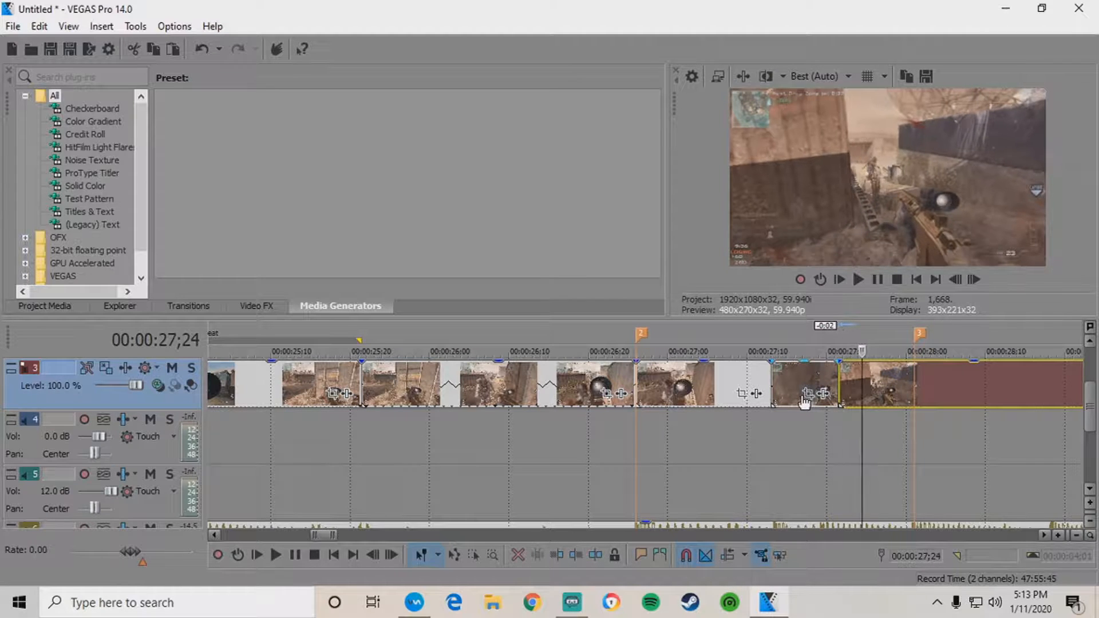
key("Right")
key("Right")
key("Right")
key("Right")
key("Right")
key("Right")
key("Right")
key("Right")
key("Right")
key("Right")
key("Right")
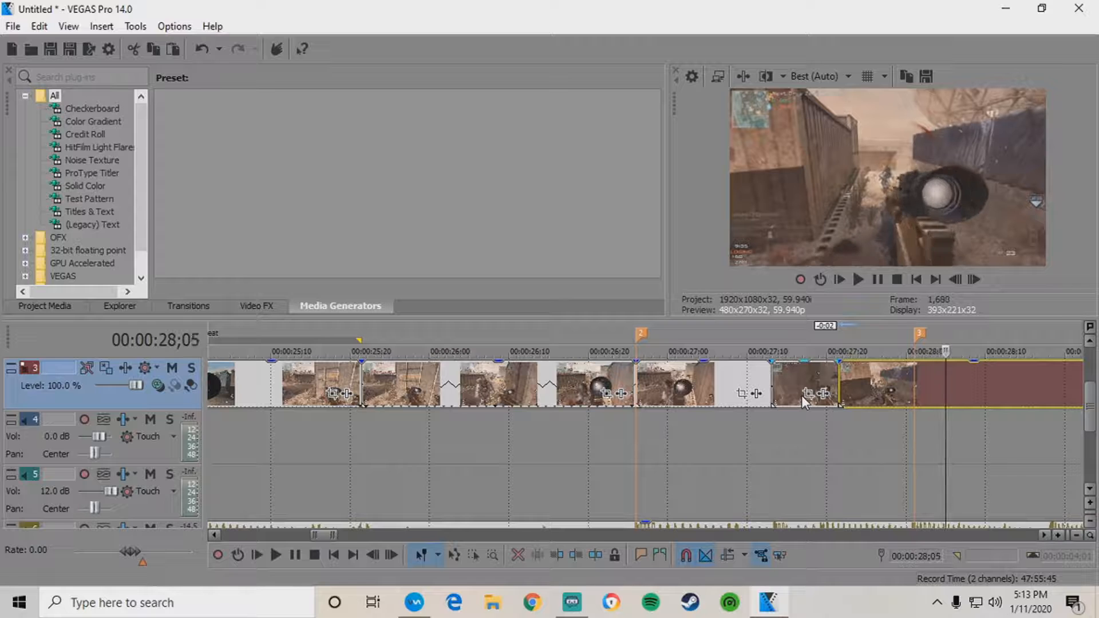
key("Right")
key("Right")
key("Right")
key("Right")
key("Right")
key("Right")
key("Right")
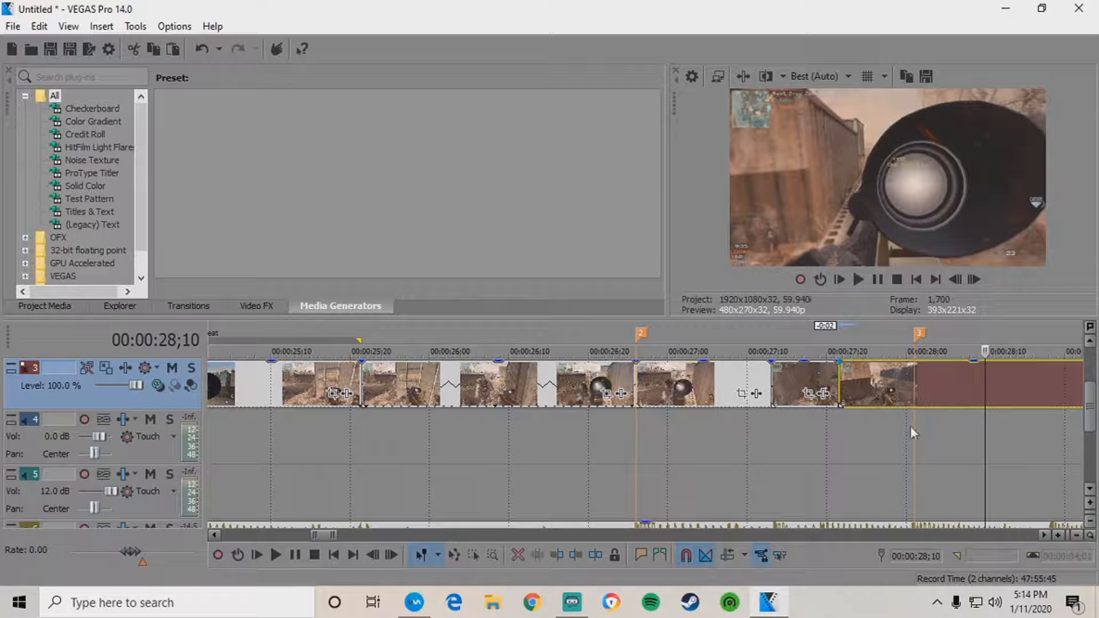
key("s")
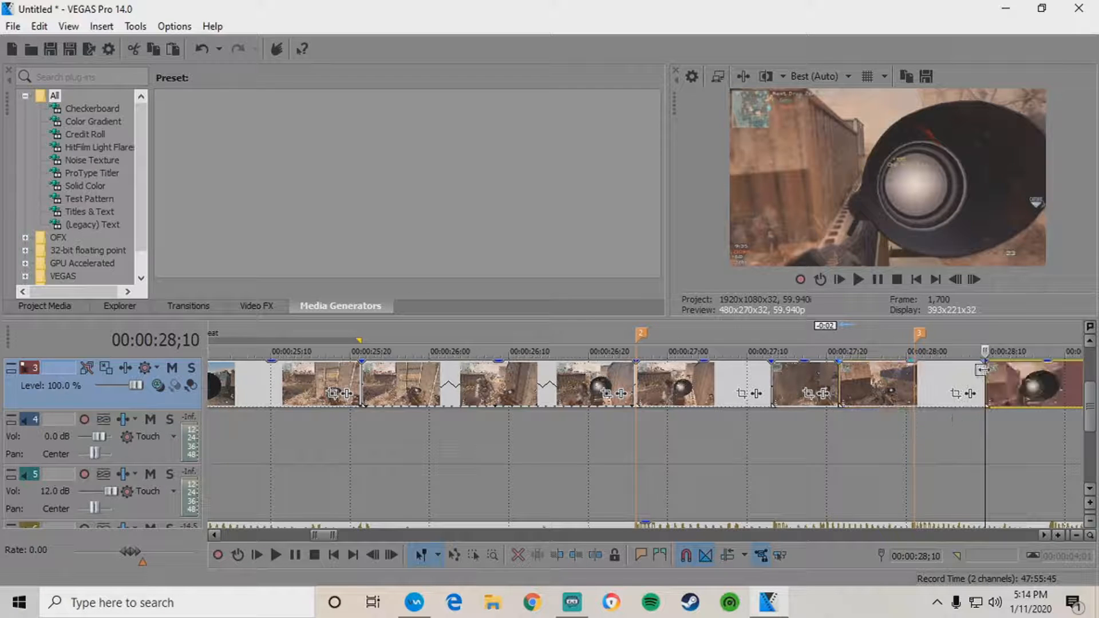
Time-compress the part before the shot by 9 frames to end at marker 3 and move the rest to start there
left_click_drag(979, 374, 911, 378)
left_click_drag(991, 380, 926, 380)
Step forward frame by frame from marker 3 past the shot and split the clip at 00:00:28;13
left_click(919, 379)
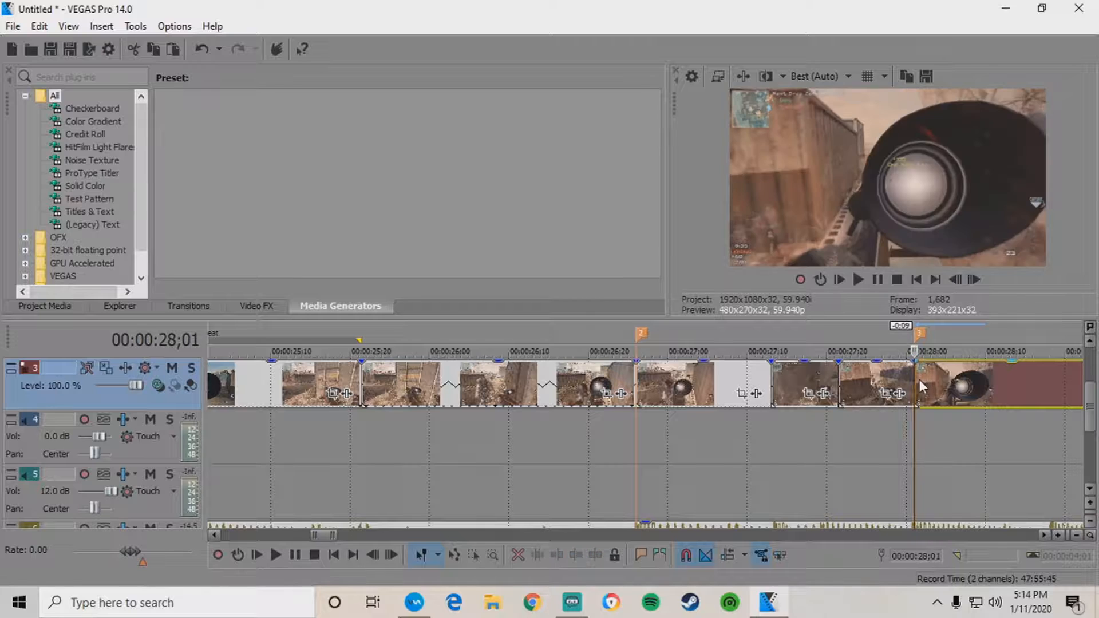
key("Right")
key("Right")
key("Right")
key("Right")
key("Right")
key("Right")
key("Right")
key("Right")
key("Right")
key("Right")
key("Right")
key("Right")
key("Right")
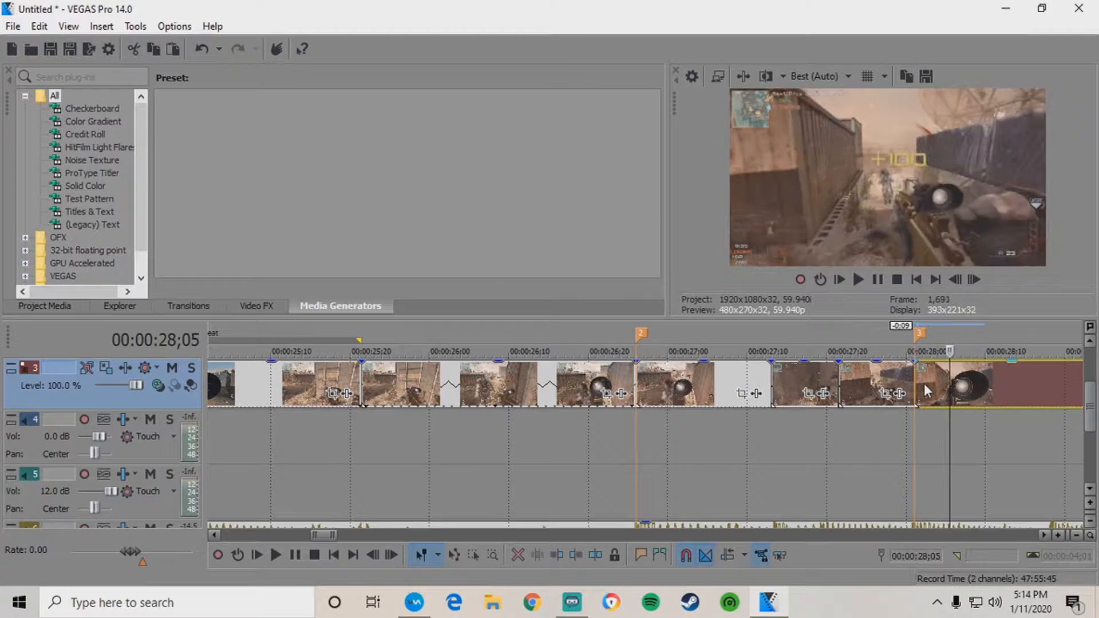
key("Right")
key("Right")
key("Right")
key("Right")
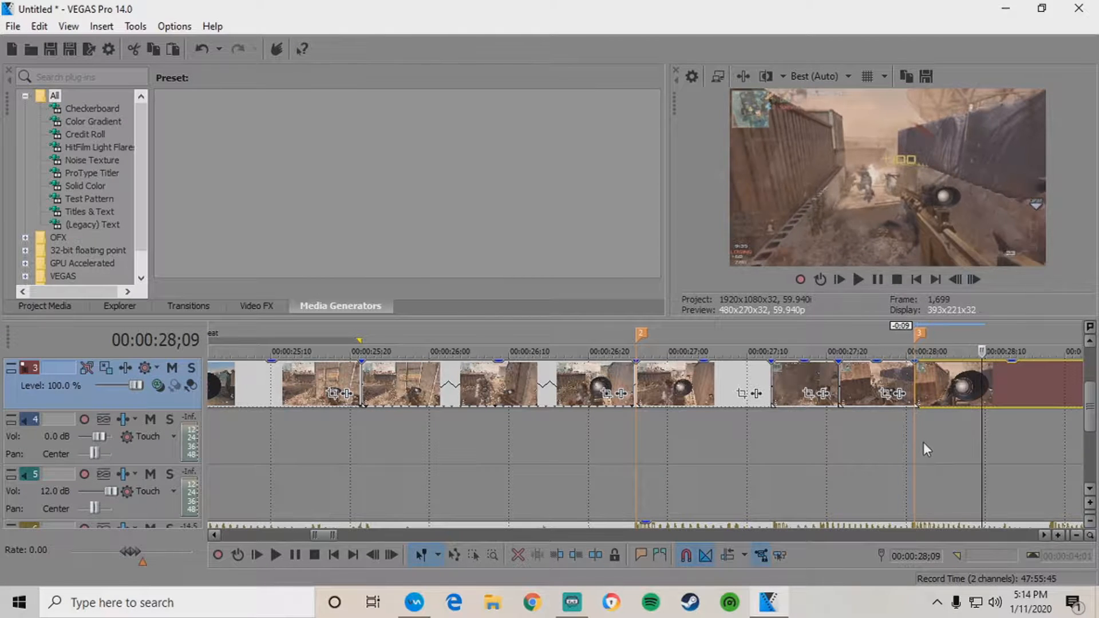
key("Down")
key("Up")
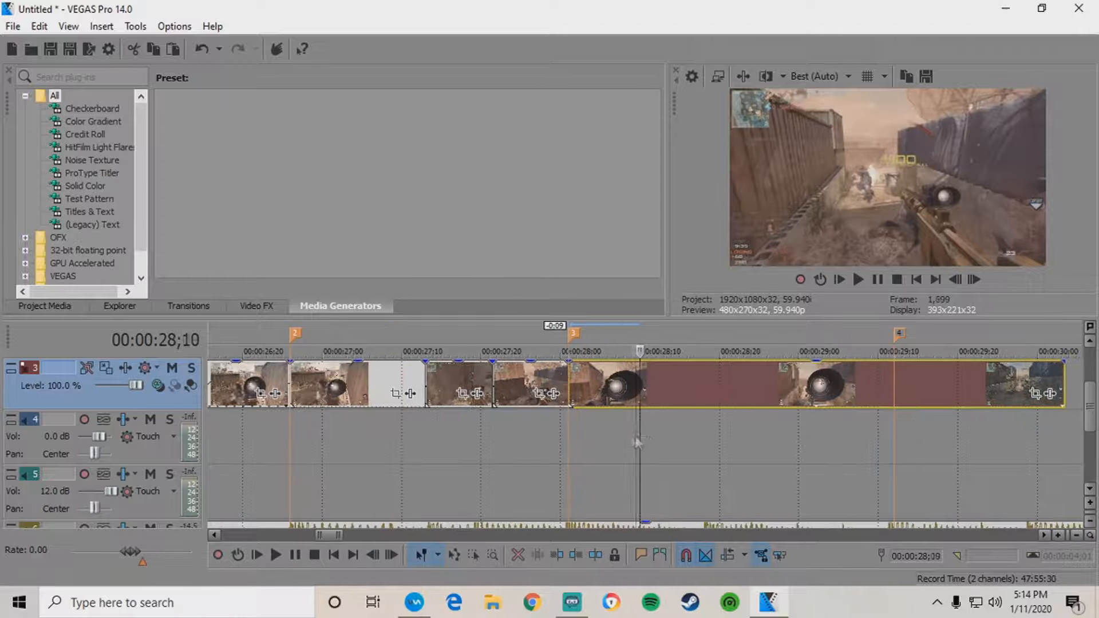
key("Right")
key("Right")
key("Right")
key("Right")
key("Right")
key("Right")
key("Right")
key("Right")
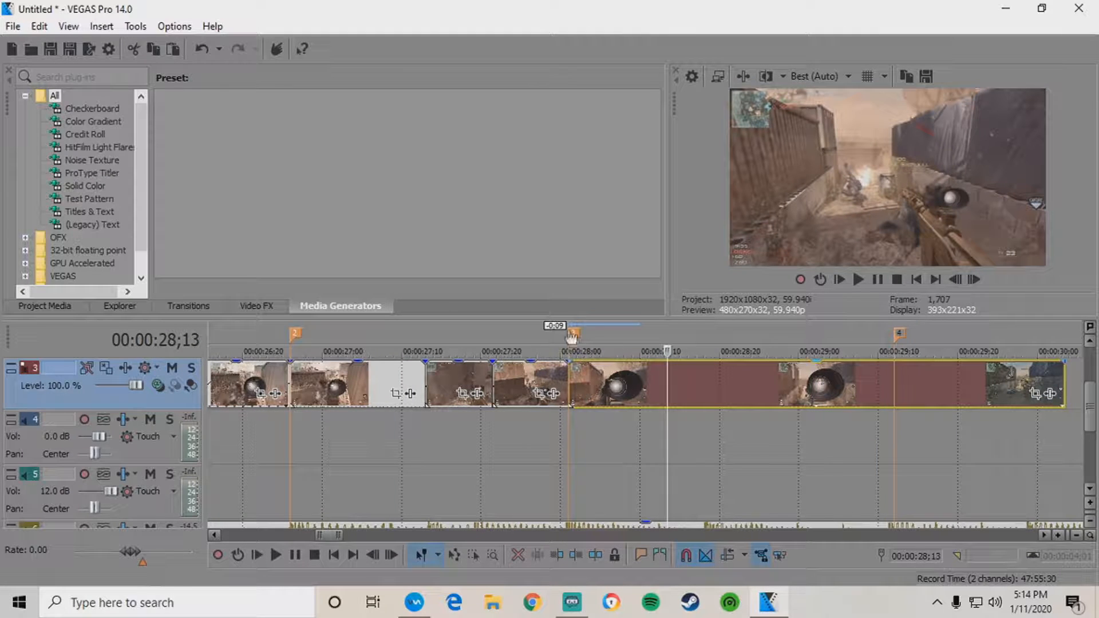
key("s")
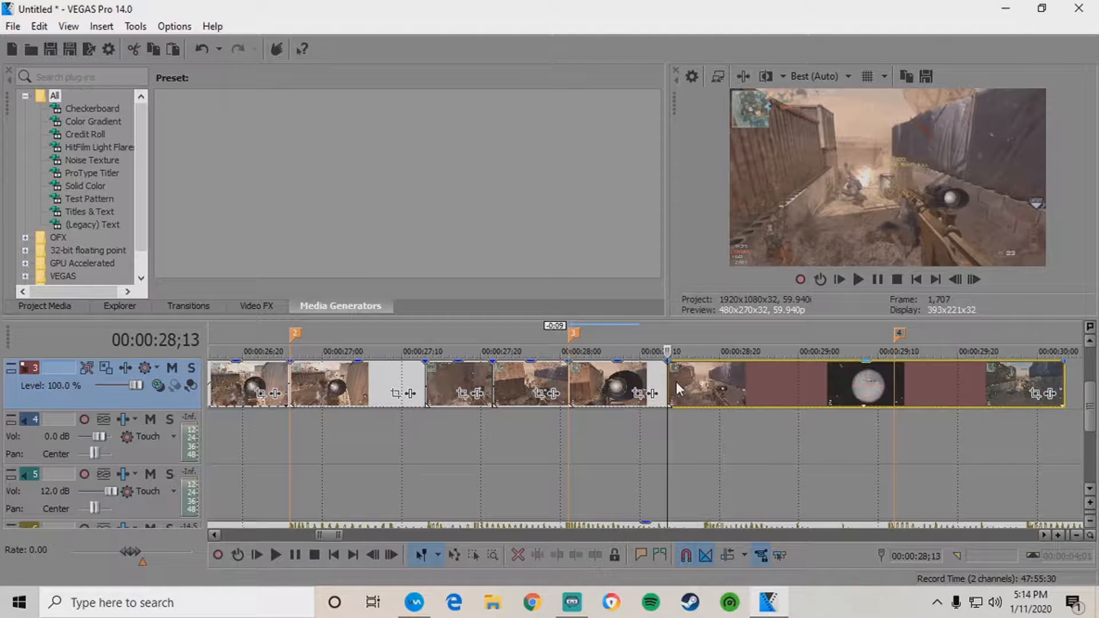
Step forward frame by frame to where the player starts scoping in again and split the clip at 00:00:29;03
key("Right")
key("Right")
key("Right")
key("Right")
key("Right")
key("Right")
key("Right")
key("Right")
key("Right")
key("Right")
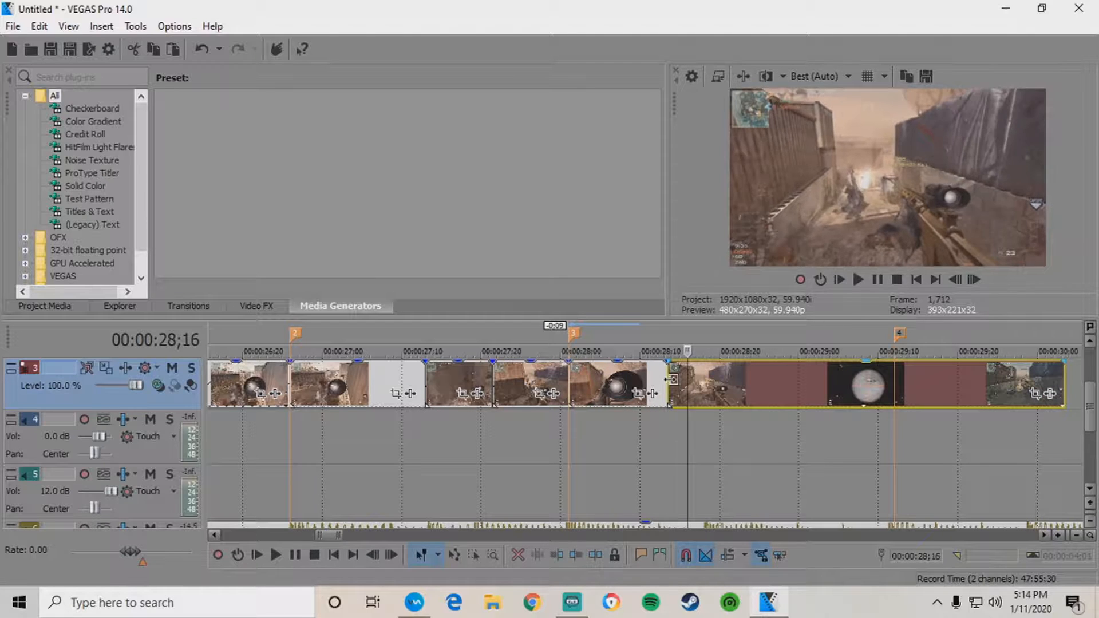
key("Right")
key("Right")
key("Right")
key("Right")
key("Right")
key("Right")
key("Right")
key("Right")
key("Right")
key("Right")
key("Right")
key("Right")
key("Right")
key("Right")
key("Right")
key("Right")
key("Right")
key("Right")
key("Right")
key("Right")
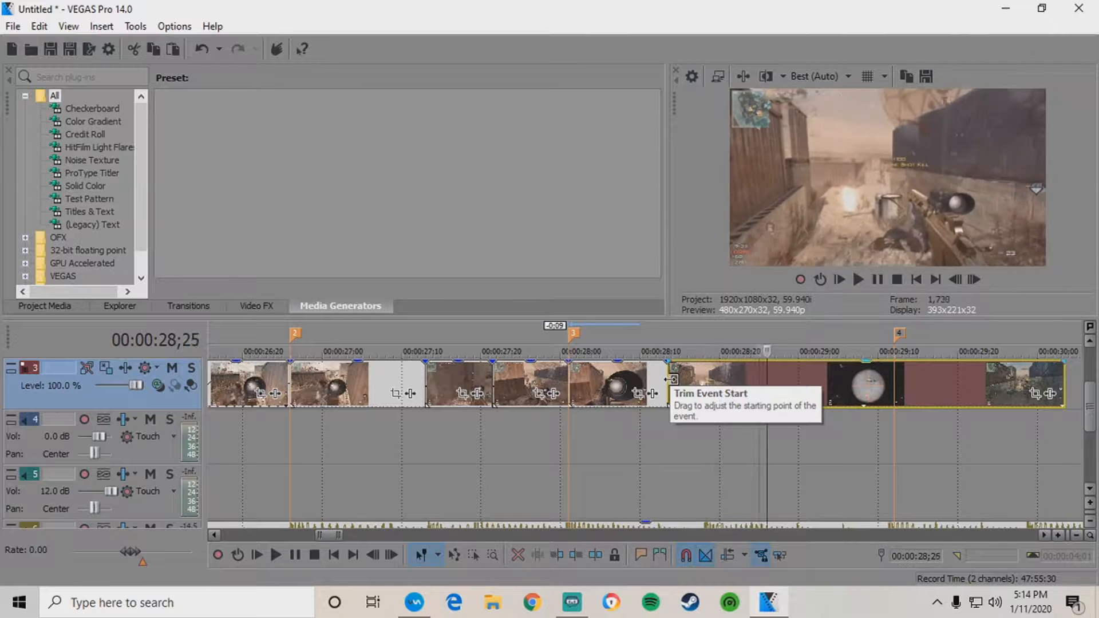
key("Right")
key("Right")
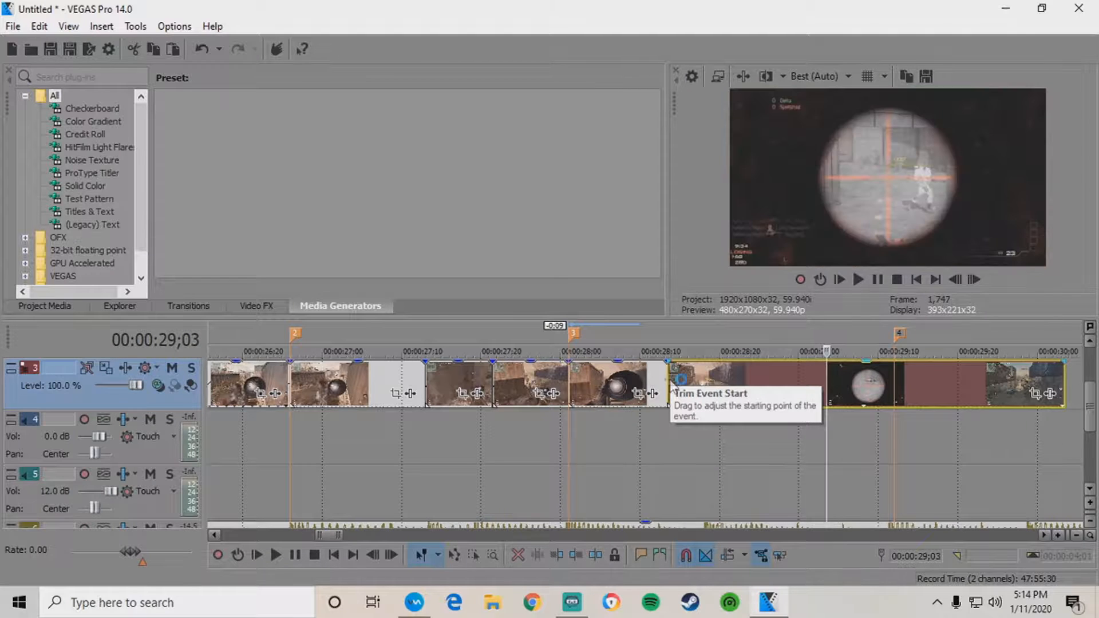
key("Left")
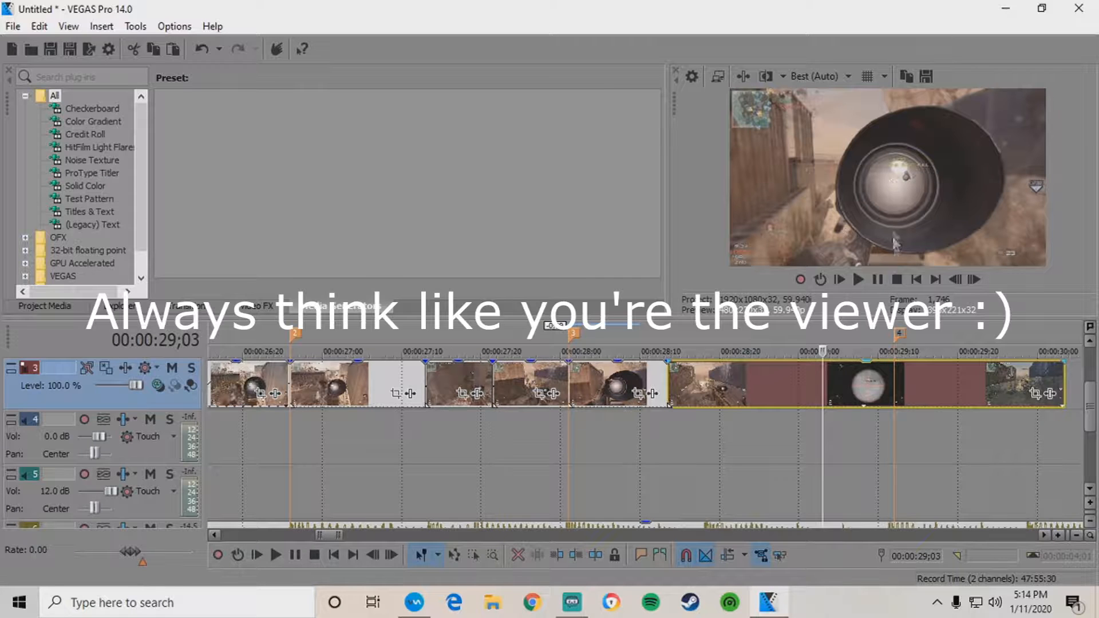
key("s")
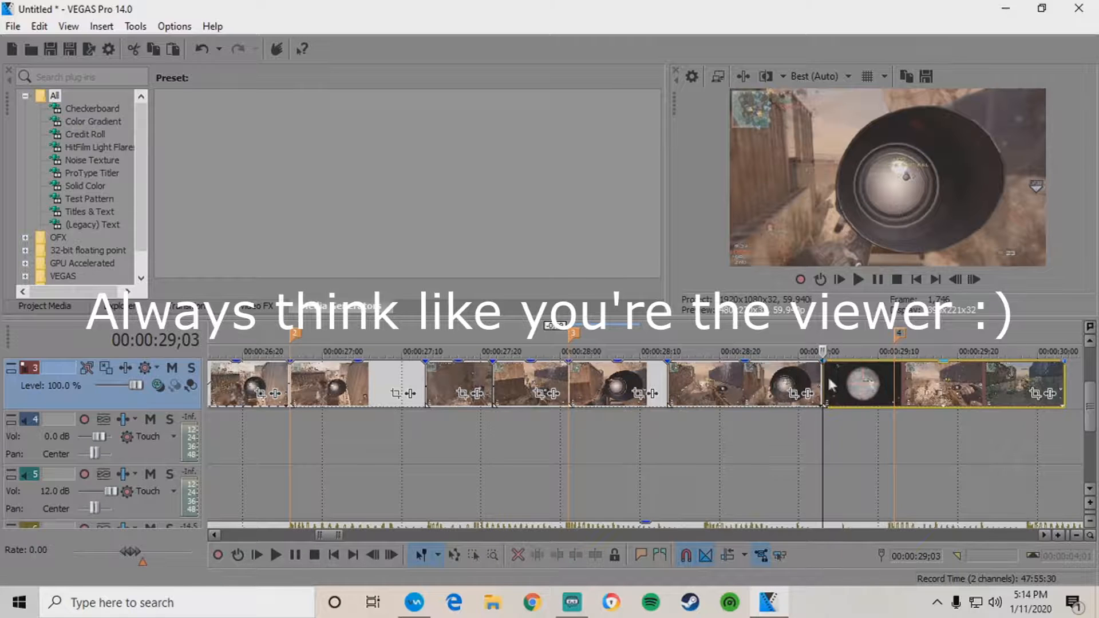
Move the part after the split 10 frames later and time-stretch the part before it by 7 frames
left_click_drag(833, 386, 913, 381)
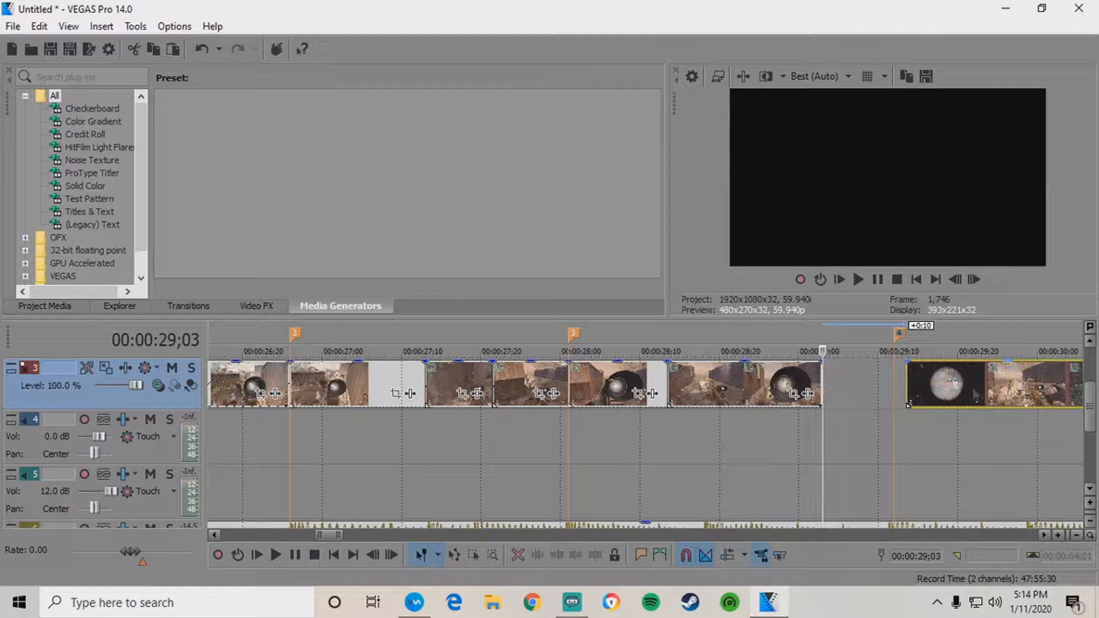
left_click_drag(818, 378, 884, 383)
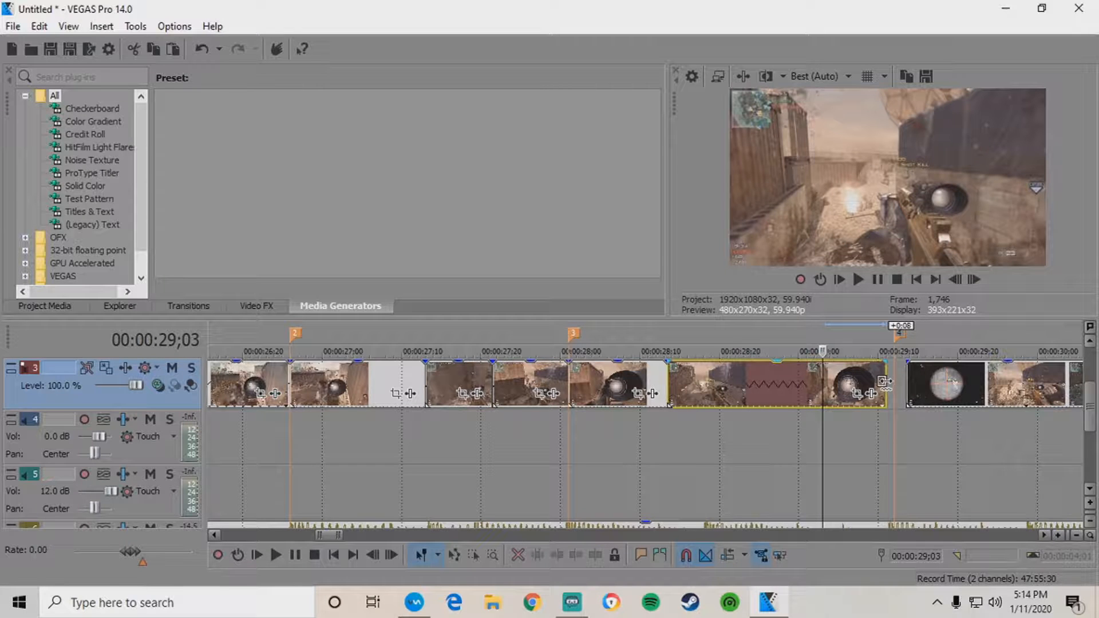
left_click_drag(885, 382, 880, 382)
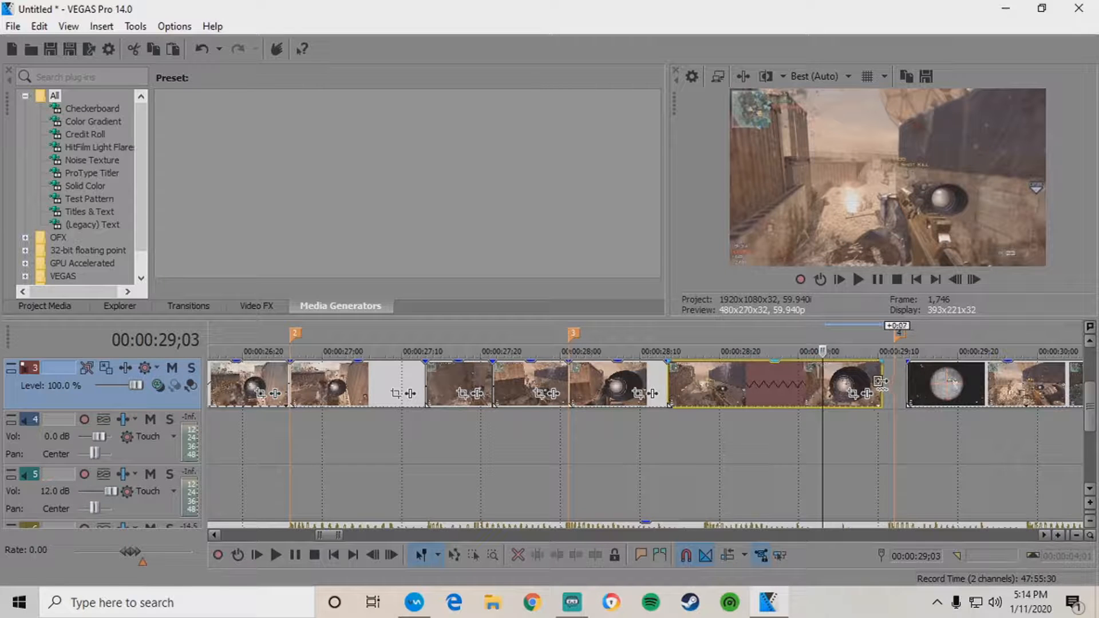
Step forward frame by frame through the moved clip to the end of the scoped view and split it at 00:00:29;21
left_click(907, 382)
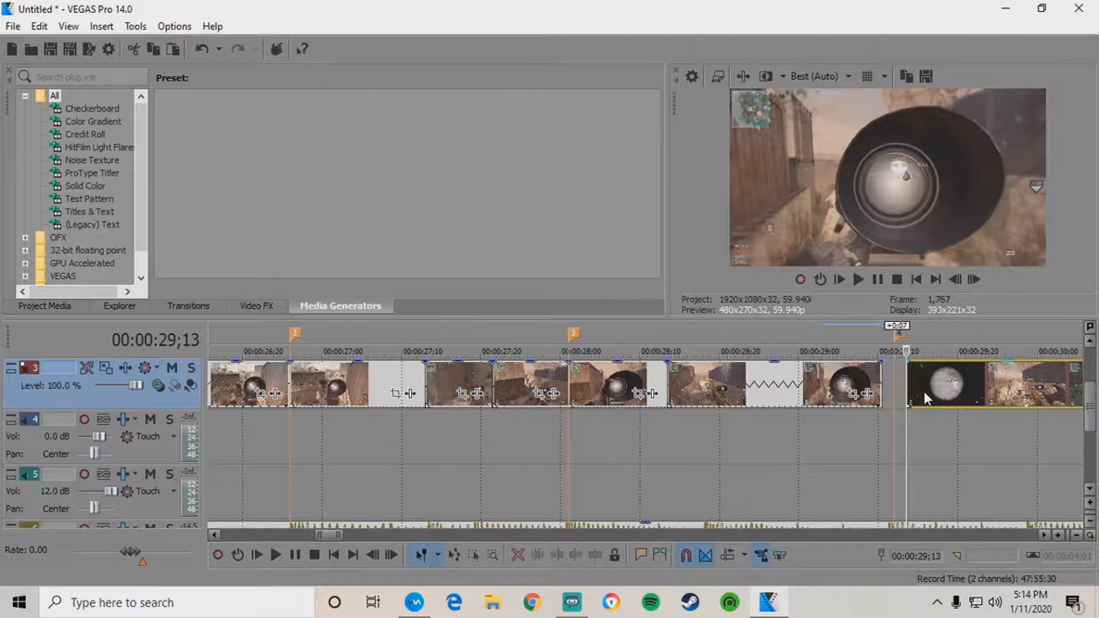
key("Right")
key("Right")
key("Right")
key("Right")
key("Right")
key("Right")
key("Right")
key("Right")
key("Right")
key("Right")
key("Right")
key("Right")
key("Right")
key("Right")
key("Right")
key("Right")
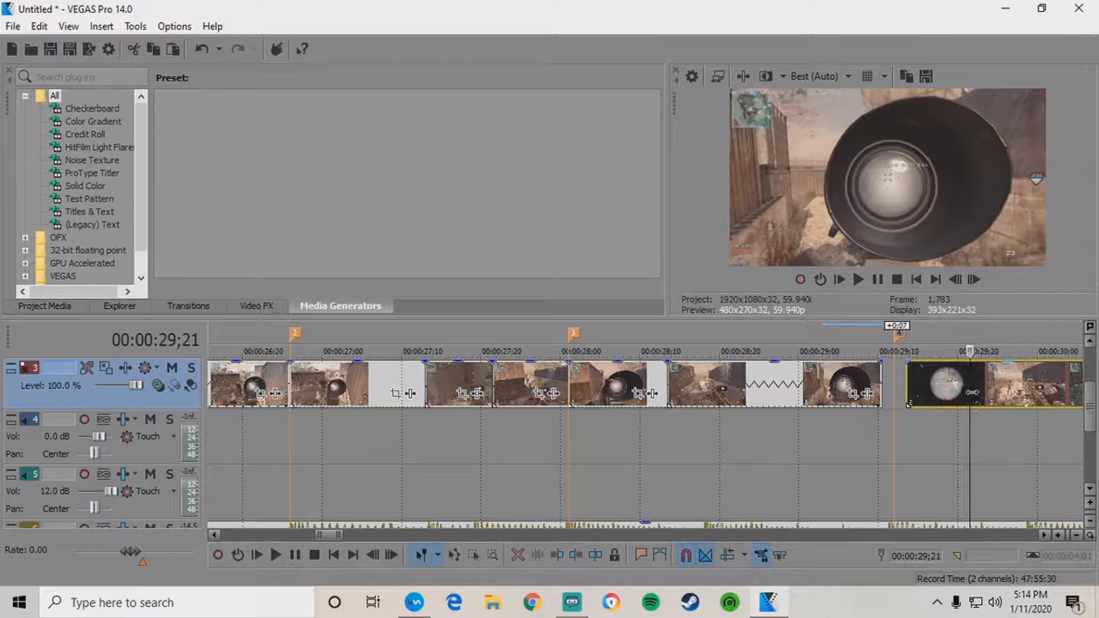
key("s")
Time-compress the short scoped part by 6 frames and move it to end at marker 4
left_click_drag(967, 374, 912, 372)
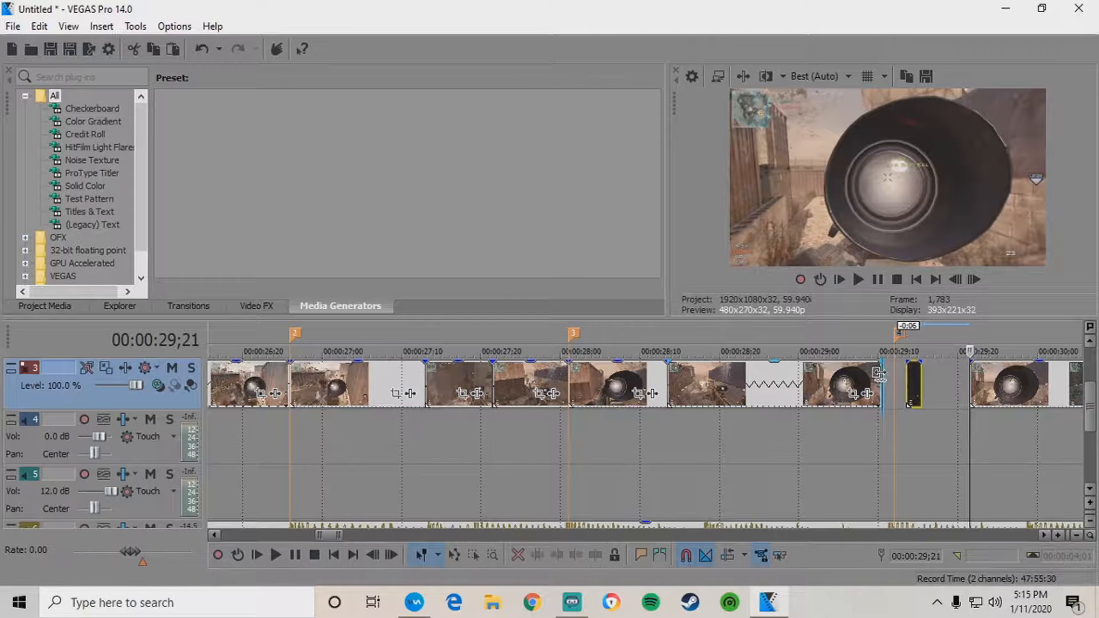
mouse_move(879, 373)
left_mouse_down()
mouse_move(869, 373)
mouse_move(908, 374)
mouse_move(888, 377)
left_mouse_up()
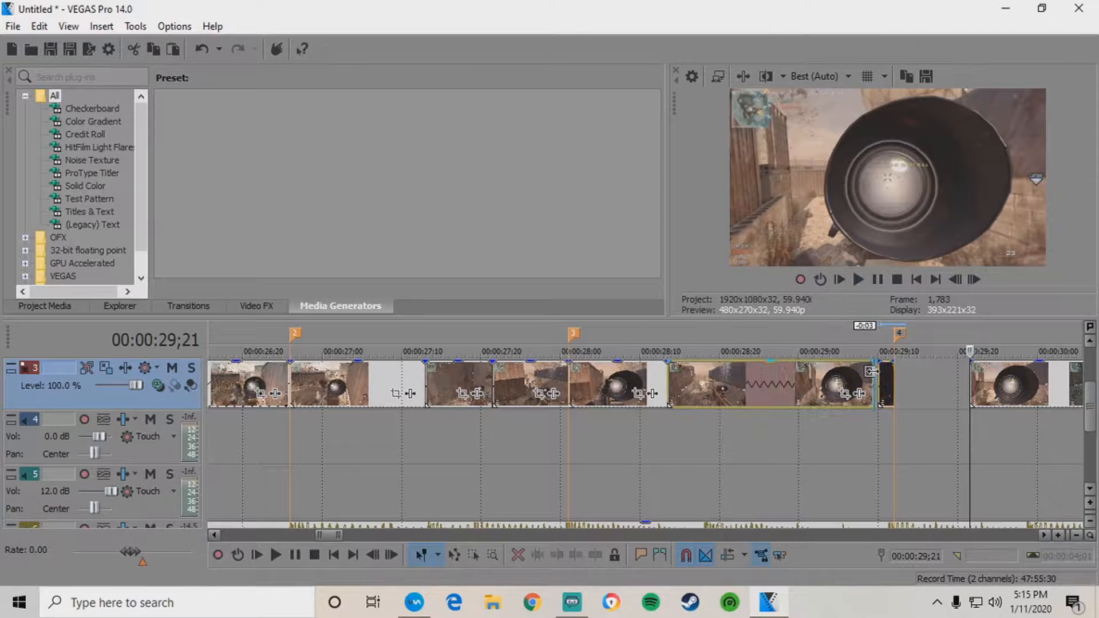
Adjust the stretched part to end where the short scoped part begins and move the remaining clip to start at marker 4
left_click(870, 372)
scroll(873, 372, "up", 2)
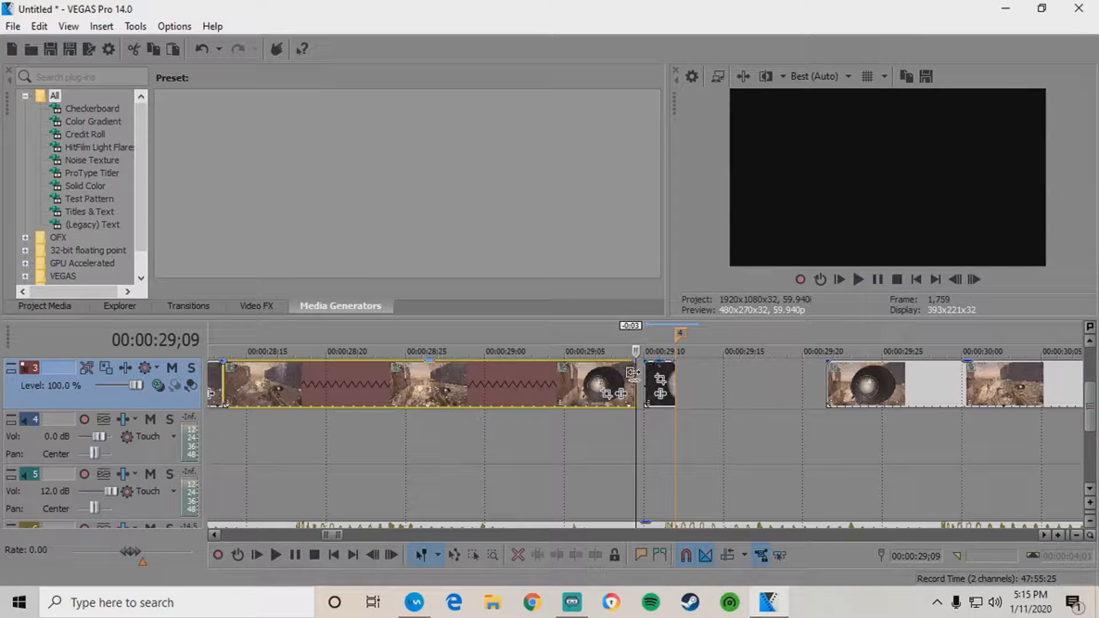
left_click_drag(633, 373, 642, 373)
left_click_drag(865, 387, 689, 379)
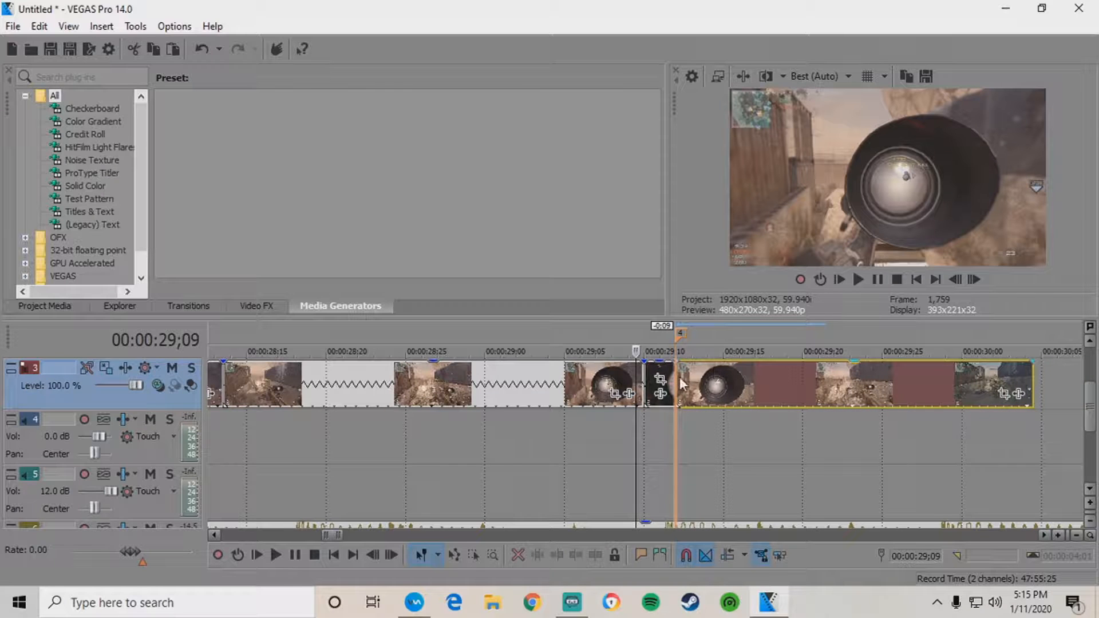
Step forward frame by frame from marker 4 to just after the shot and split the clip at 00:00:29;16
left_click(681, 379)
key("Right")
key("Right")
key("Right")
key("Right")
key("Right")
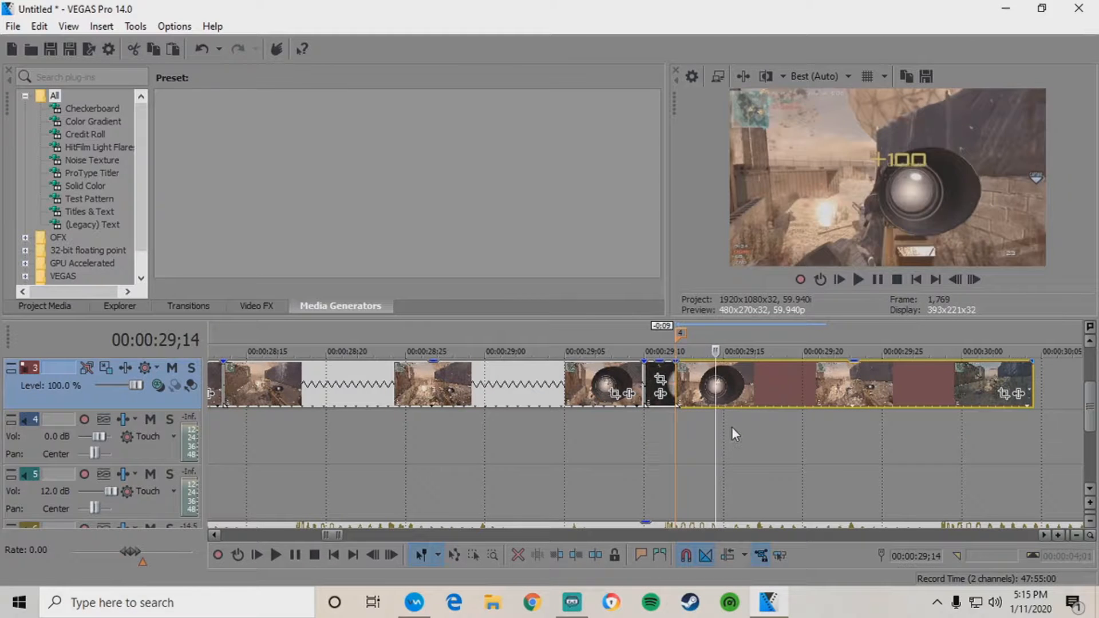
key("Right")
key("Right")
key("Right")
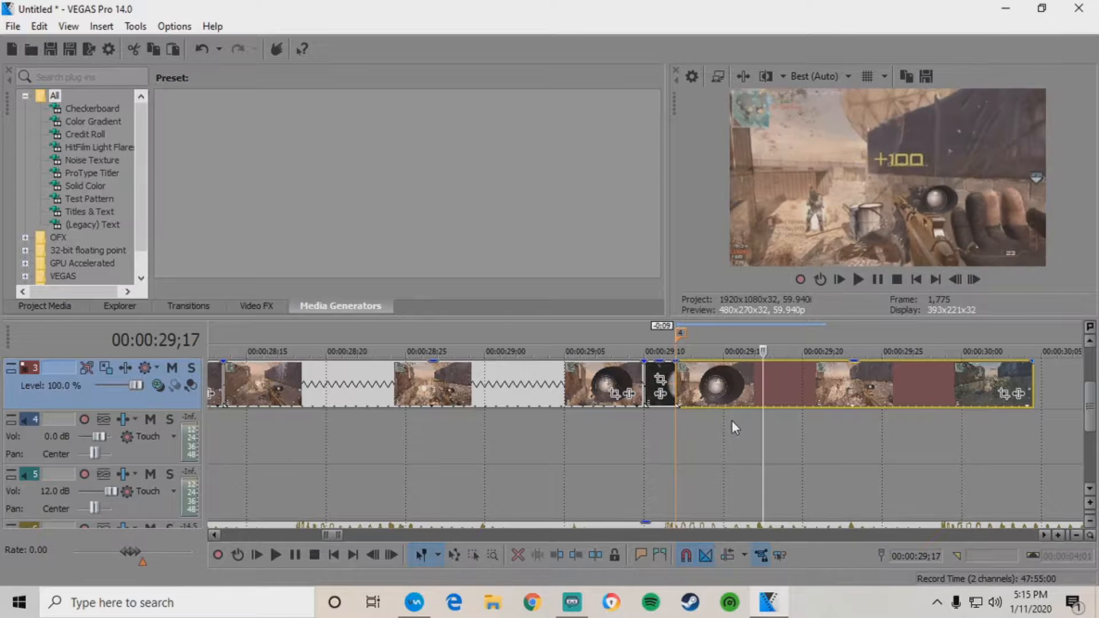
key("Left")
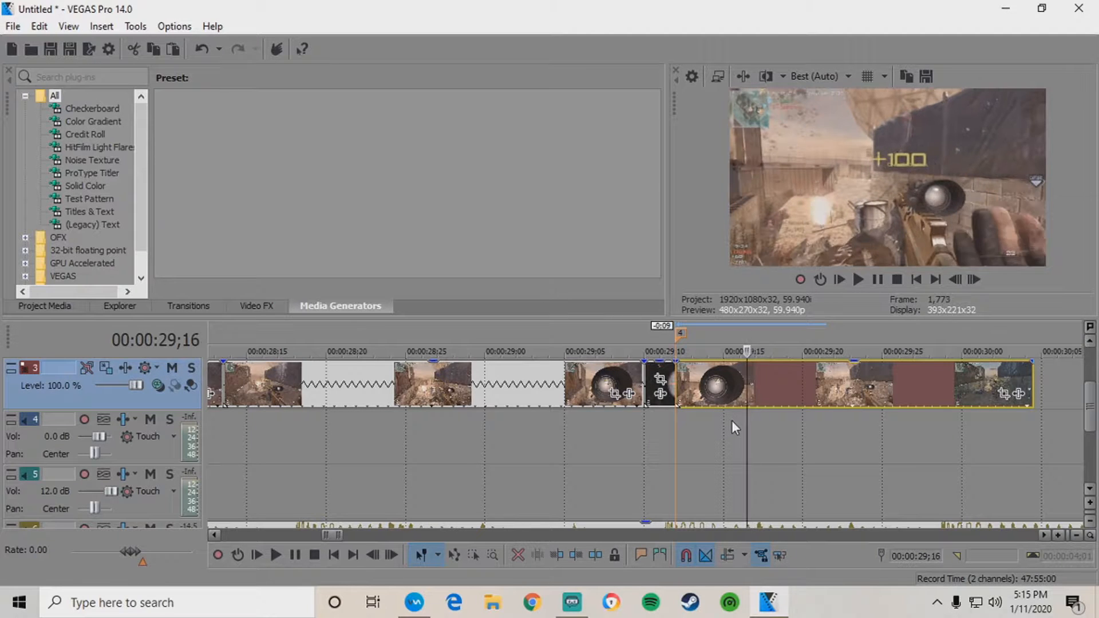
key("Right")
key("Left")
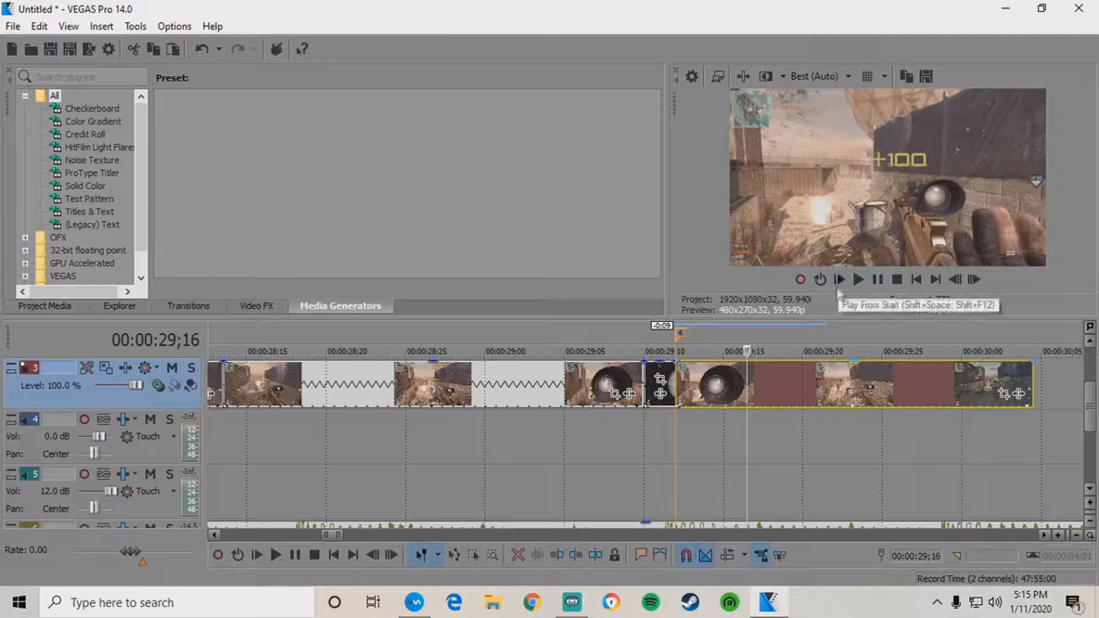
key("s")
Step forward through the last part, split it at 00:00:29;26 and delete everything after the split
key("Right")
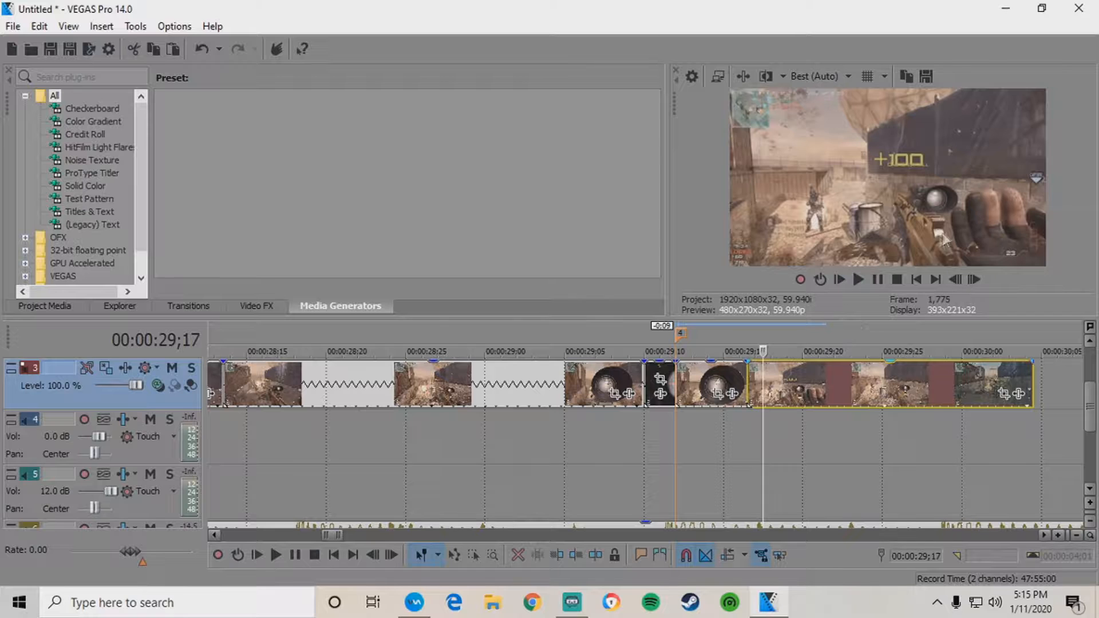
key("Right")
key("Right")
key("Right")
key("Right")
key("Right")
key("Right")
key("Right")
key("Right")
key("Right")
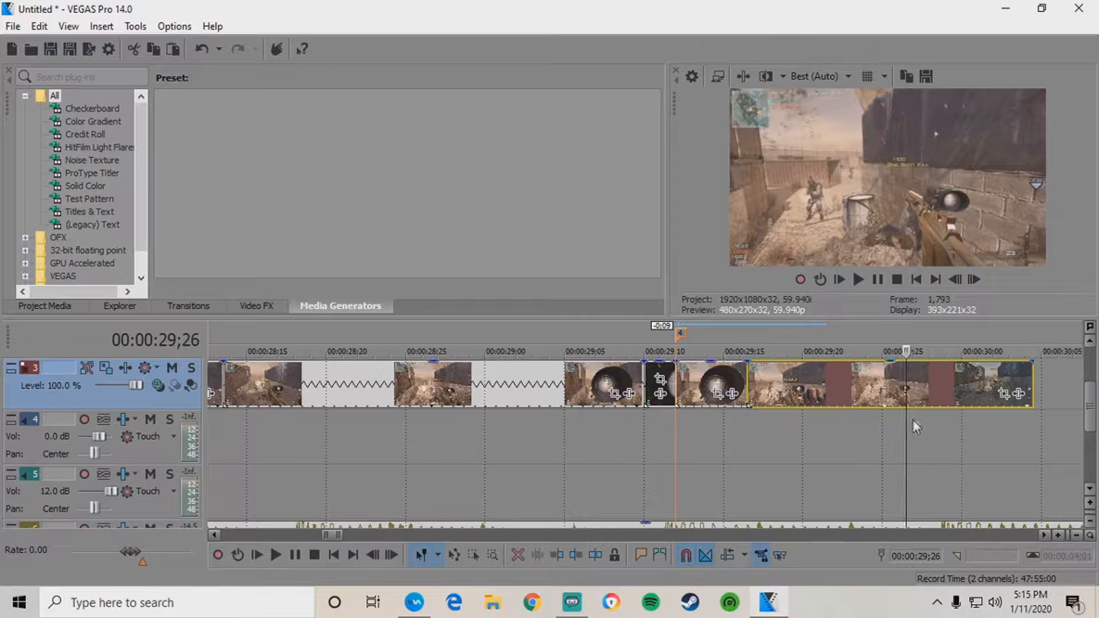
scroll(925, 388, "down", 2)
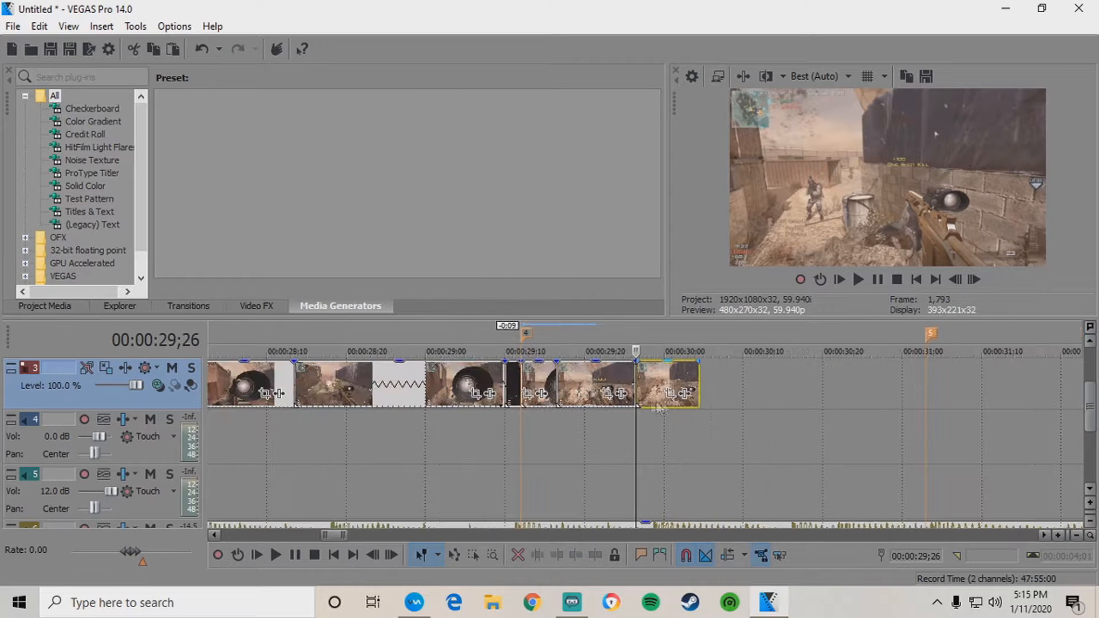
left_click(698, 240)
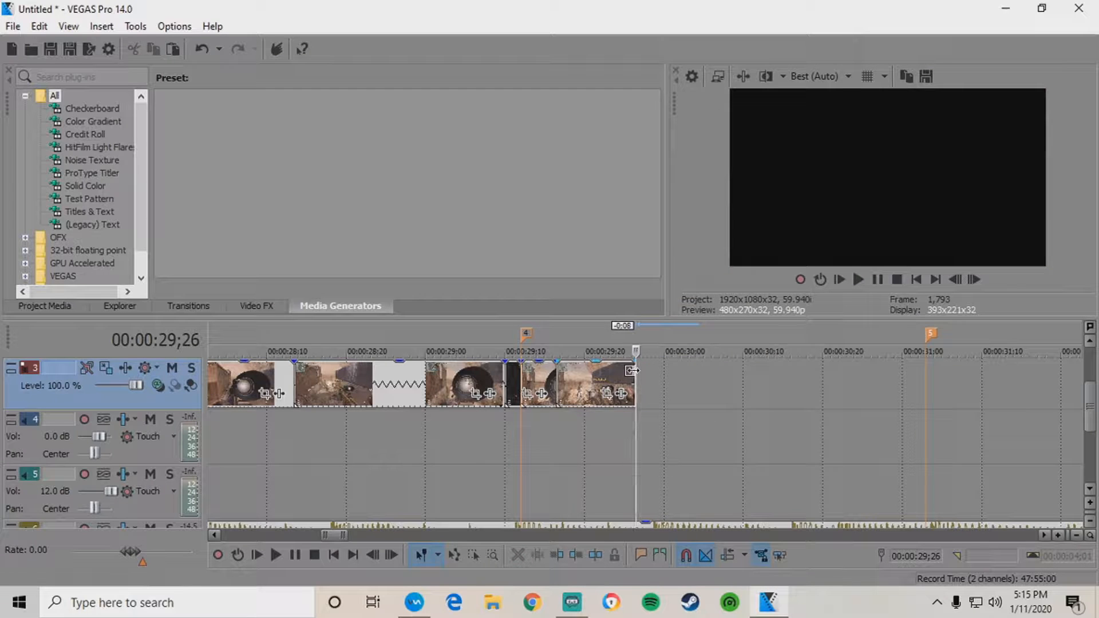
Time-stretch the last part by 29 frames and add a long fade-out over almost its full length
left_click_drag(632, 370, 877, 374)
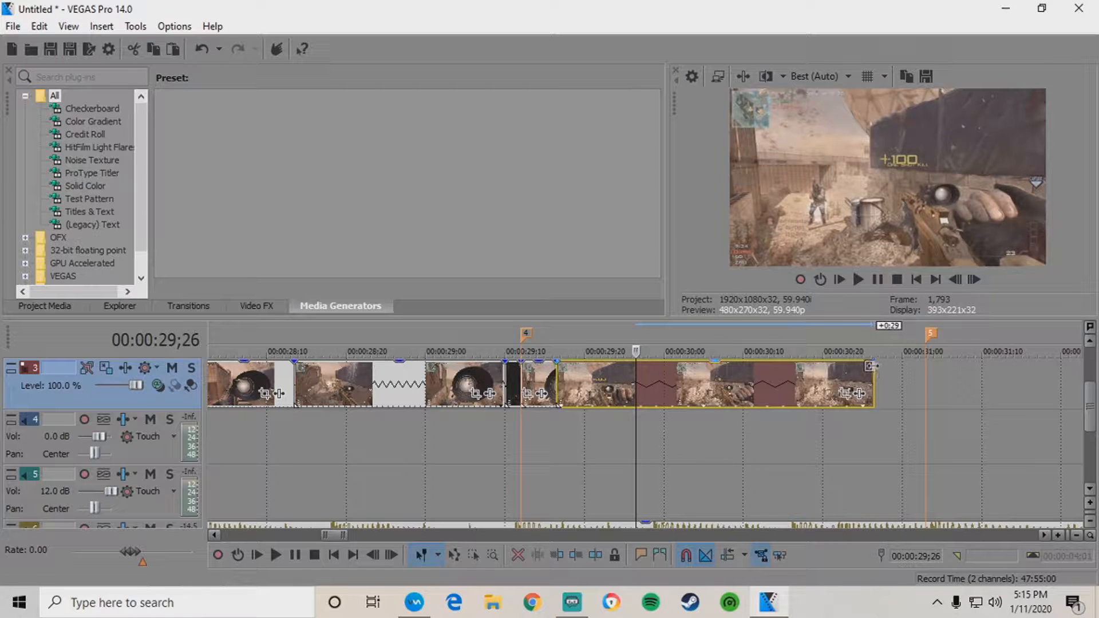
left_click_drag(870, 367, 583, 375)
Split the song at 00:00:30;26, where the last gameplay clip ends, and delete everything after the split
left_click(1089, 491)
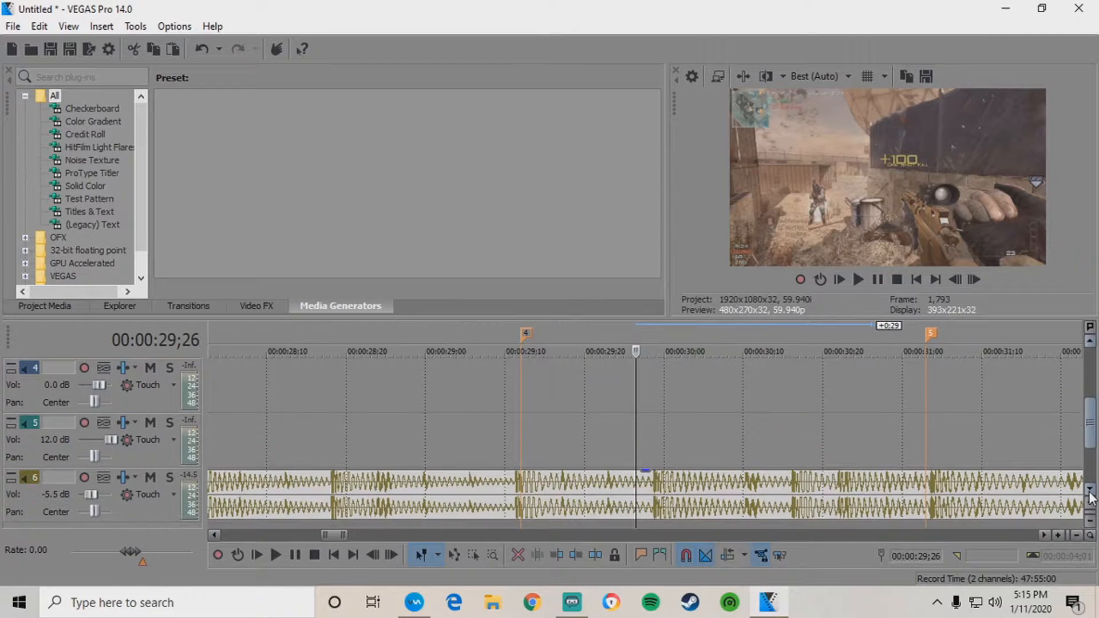
scroll(1084, 417, "up", 1)
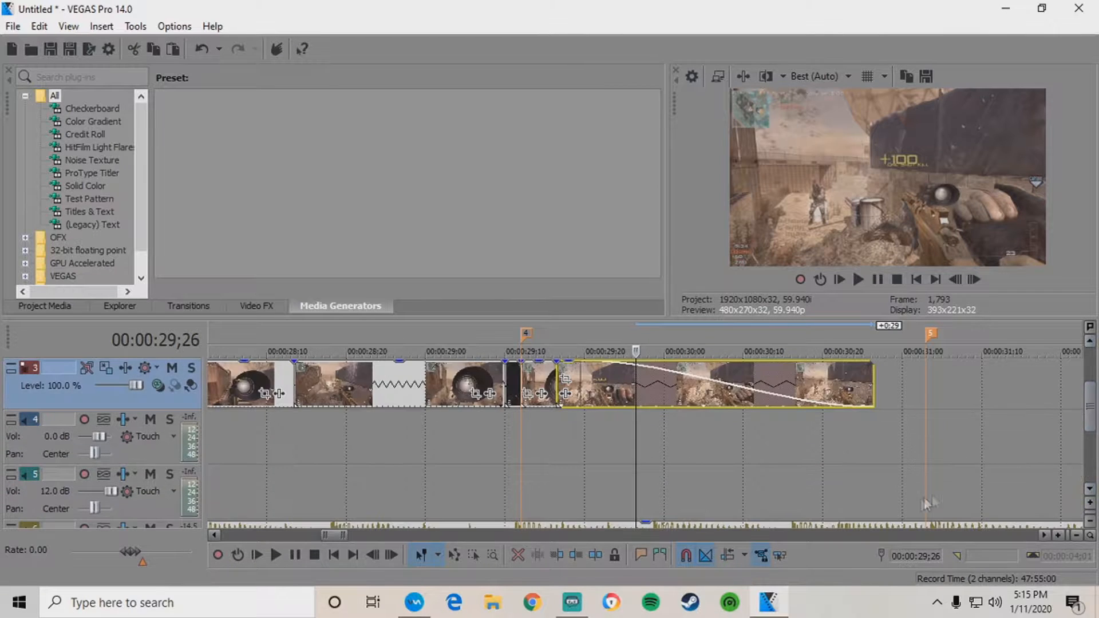
left_click(881, 526)
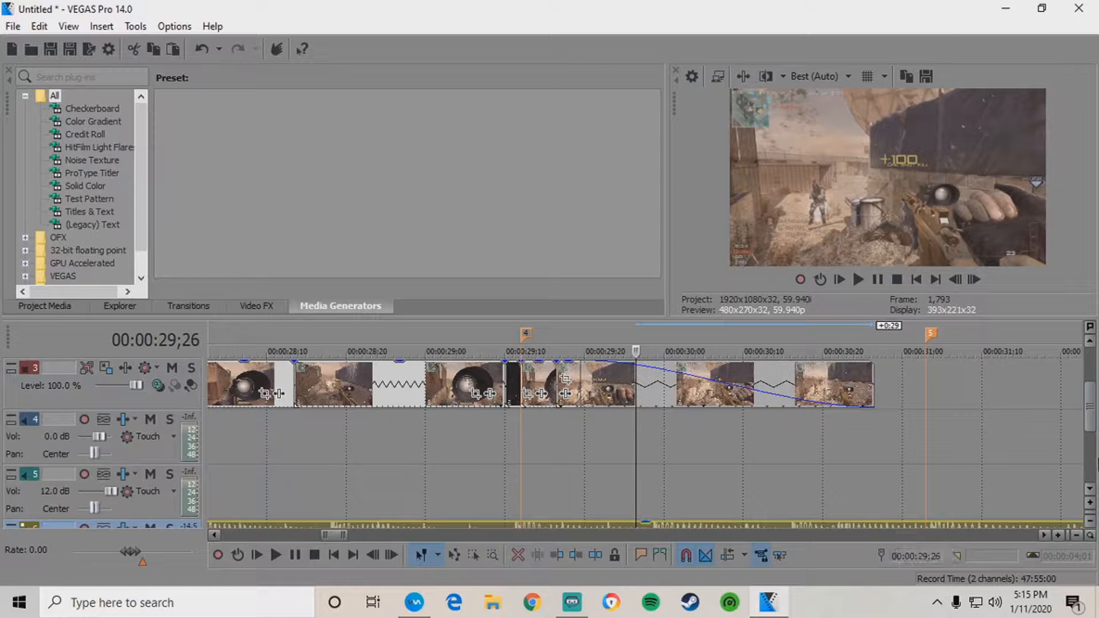
left_click(1088, 490)
left_click(912, 483)
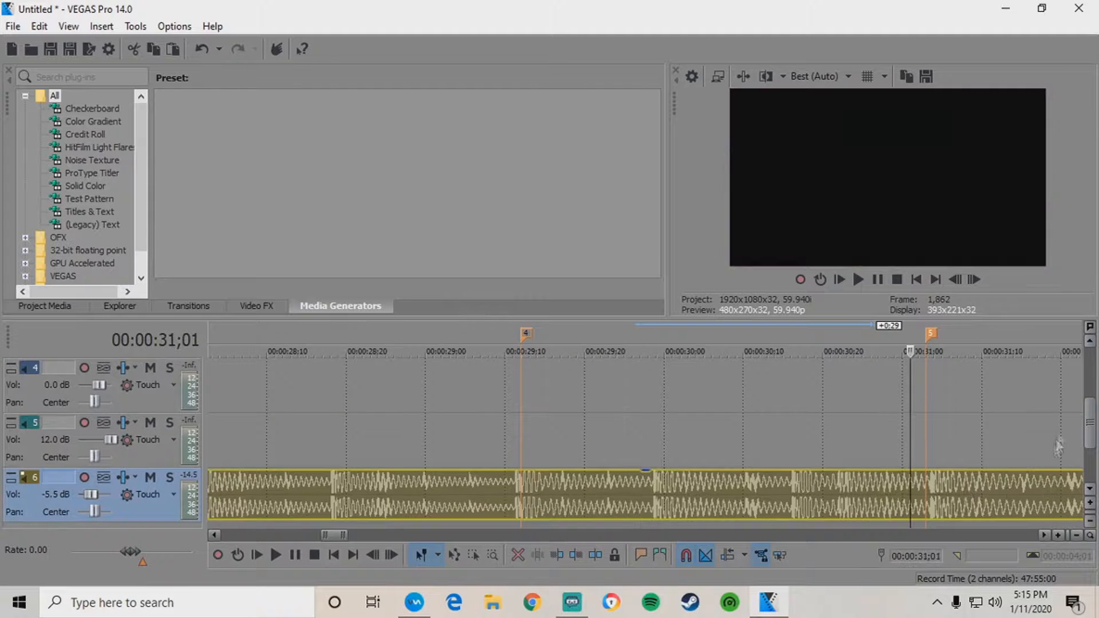
double_click(1089, 341)
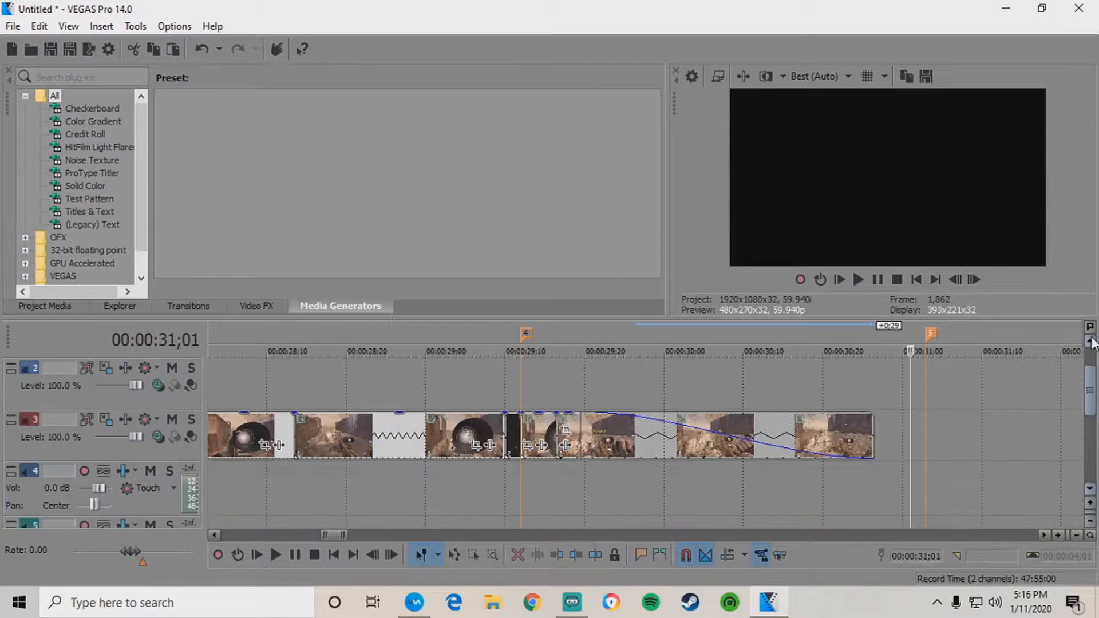
left_click(874, 483)
double_click(1089, 490)
left_click(175, 504)
left_click(875, 485)
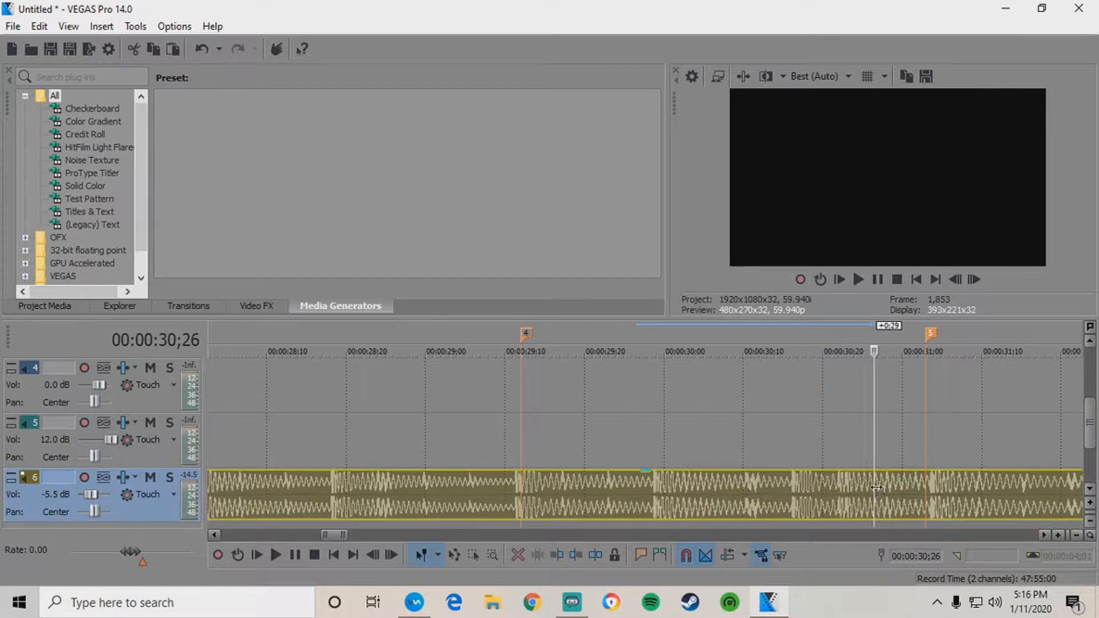
key("s")
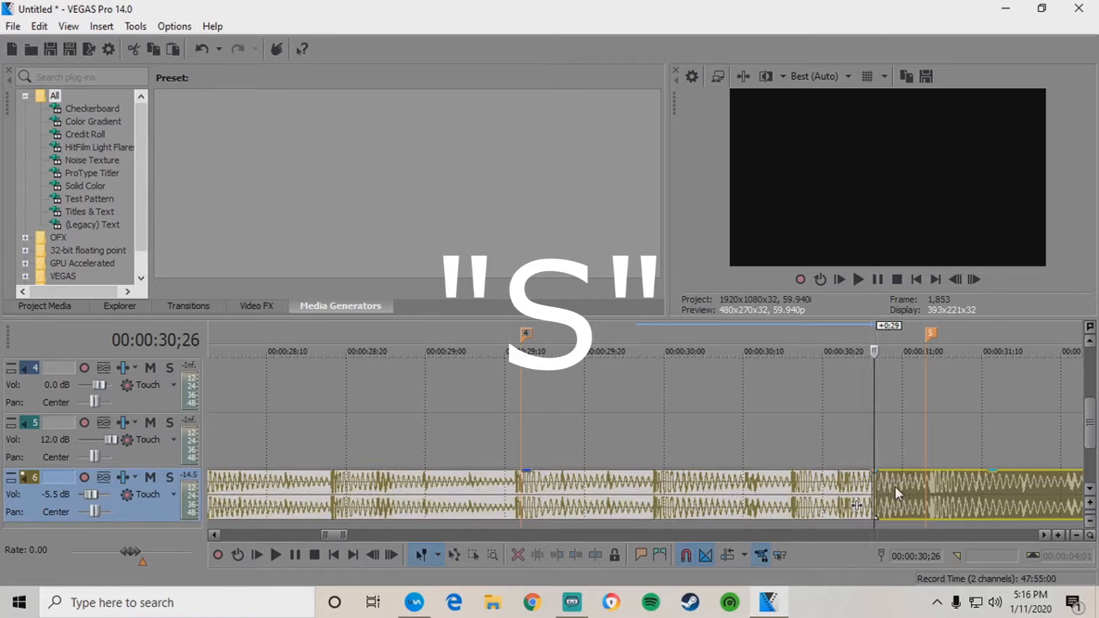
right_click(894, 486)
left_click(933, 263)
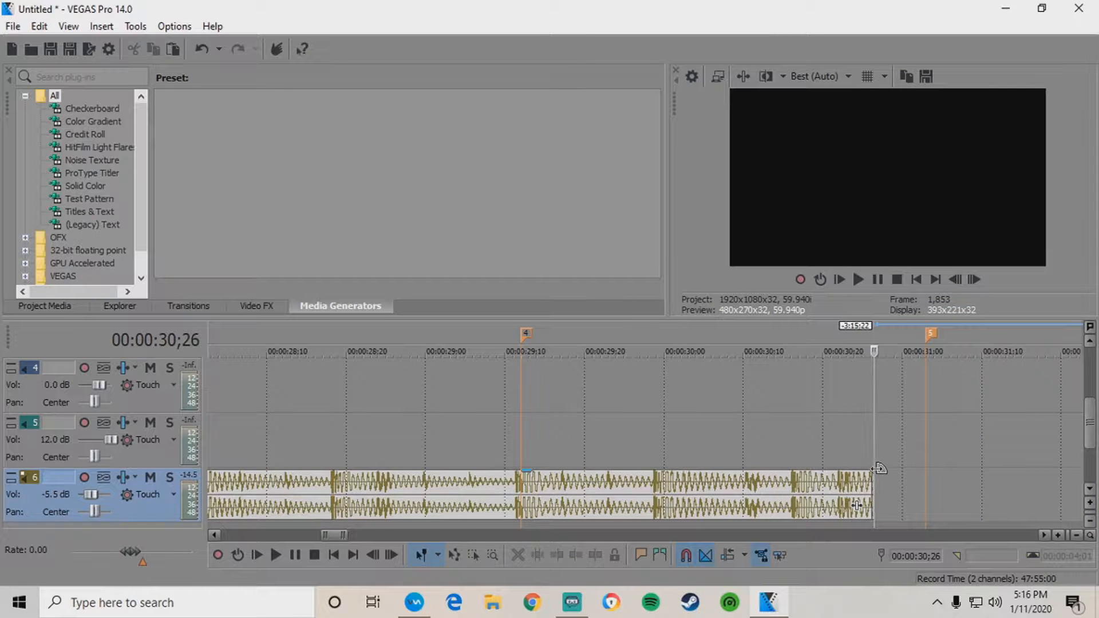
Add a long fade-out to the end of the song, starting shortly after marker 4 to match the last video clip's fade
left_click_drag(872, 471, 701, 470)
mouse_move(1090, 429)
left_mouse_down()
mouse_move(1091, 405)
mouse_move(1090, 431)
left_mouse_up()
left_click_drag(682, 470, 555, 470)
scroll(540, 505, "up", 2)
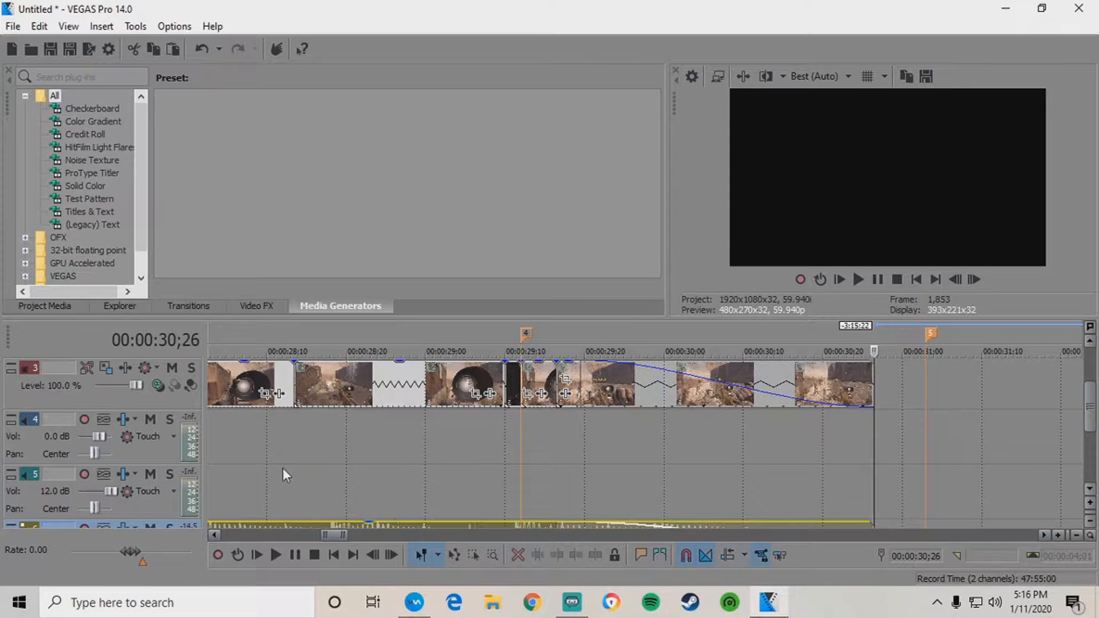
Go back to the start of the timeline and copy the short audio clip at 00:00:02;00 on track 5
scroll(283, 466, "down", 3)
left_click(251, 457)
scroll(251, 457, "down", 1)
scroll(251, 456, "down", 1)
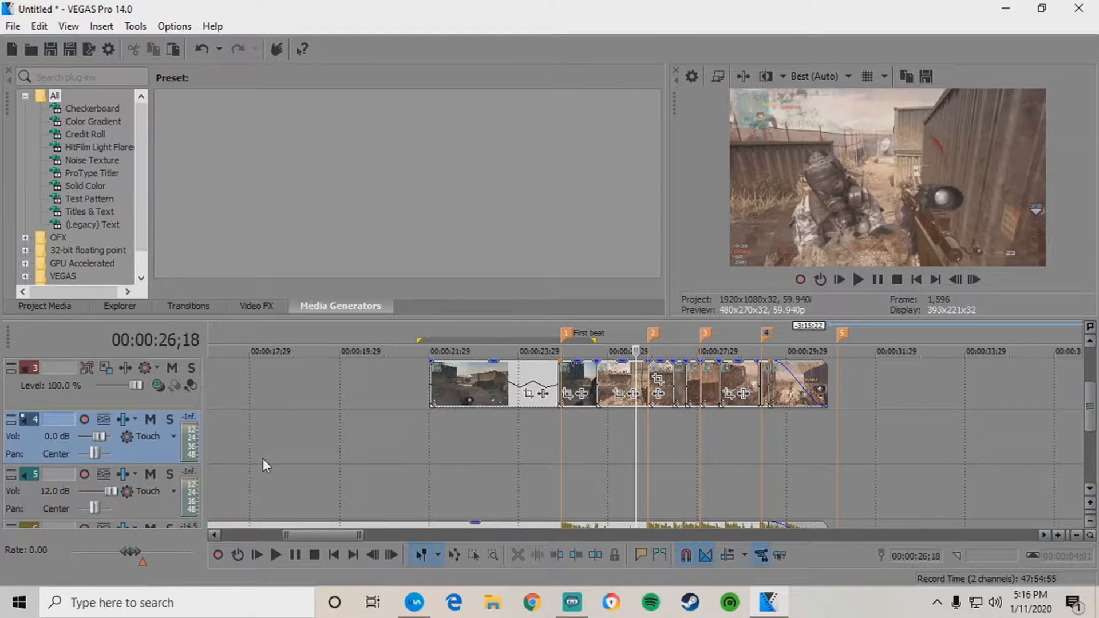
left_click_drag(358, 535, 269, 527)
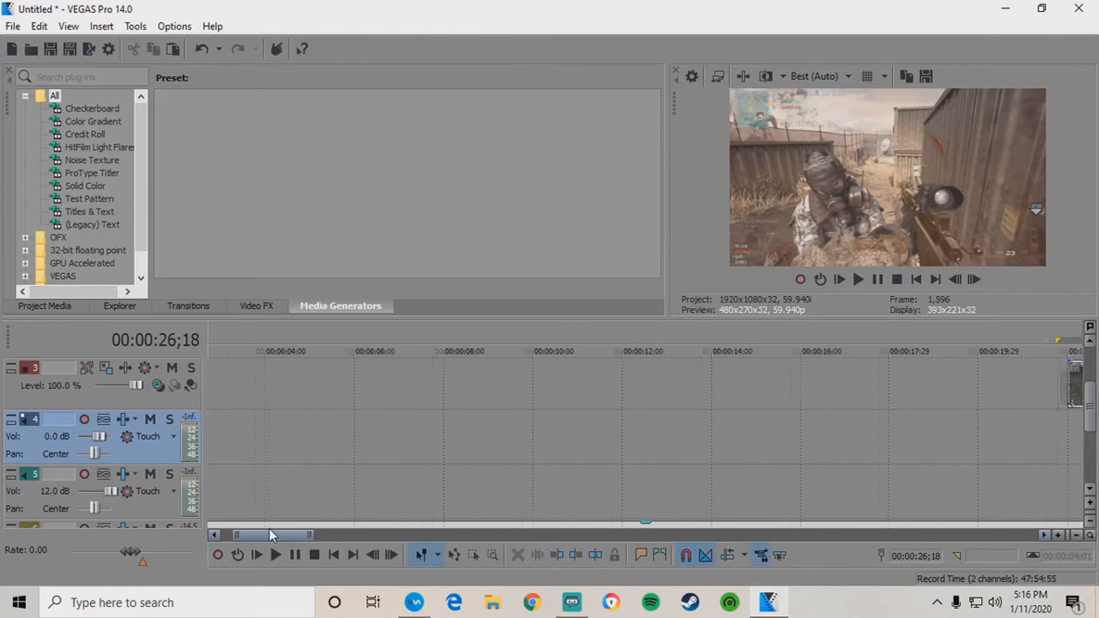
scroll(290, 489, "down", 3)
left_click(239, 491)
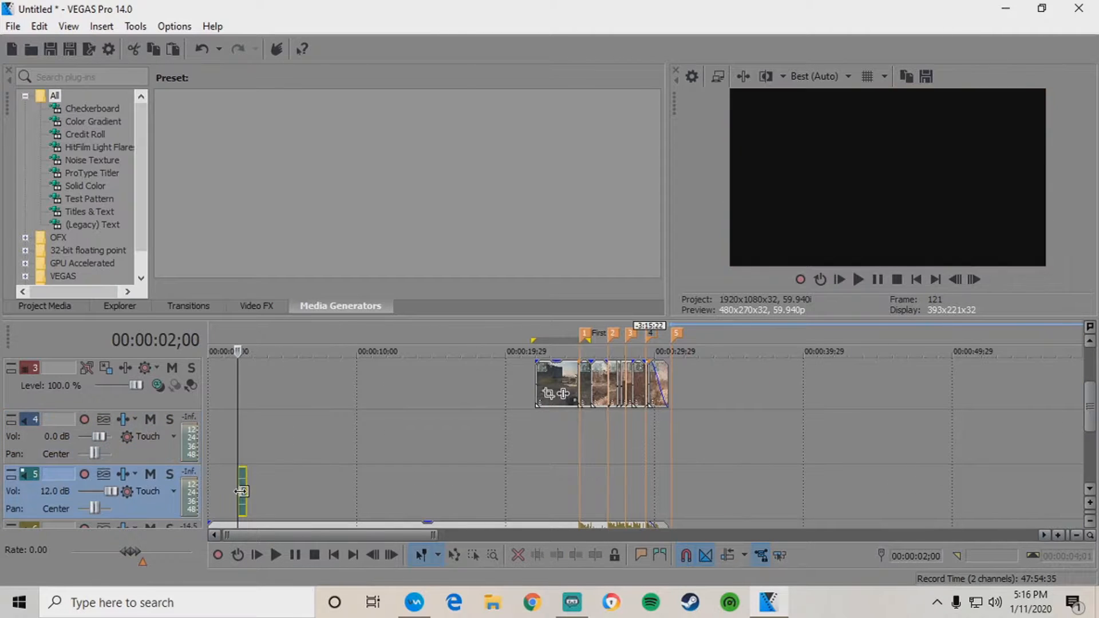
right_click(239, 491)
left_click(280, 215)
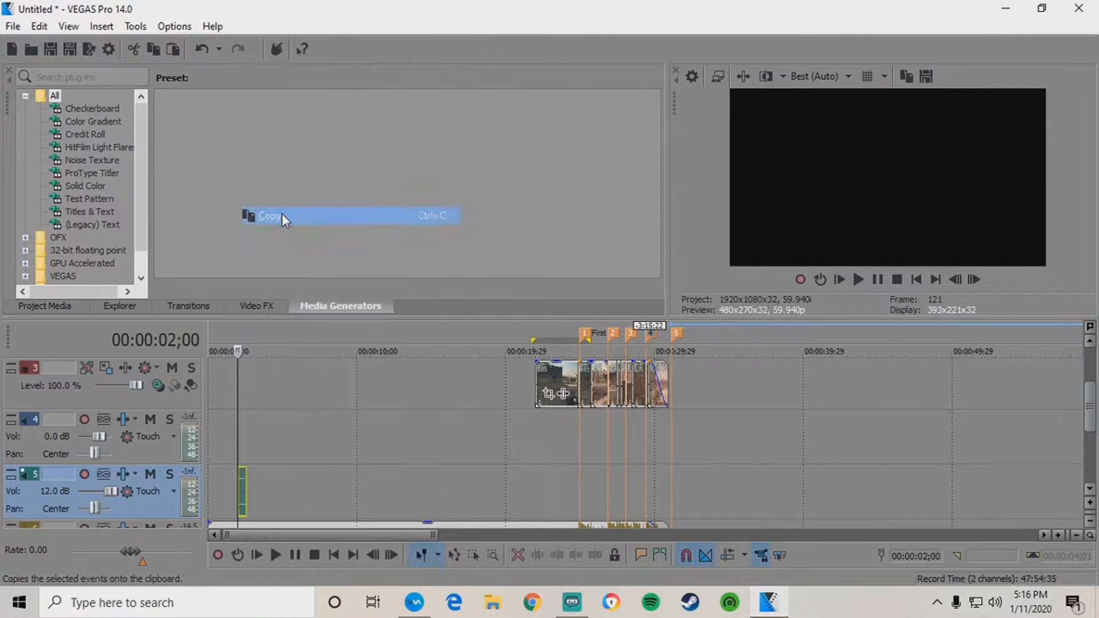
Paste the copied audio clip onto track 5 at each of markers 1, 2, 3 and 4
left_click(579, 484)
scroll(584, 485, "up", 4)
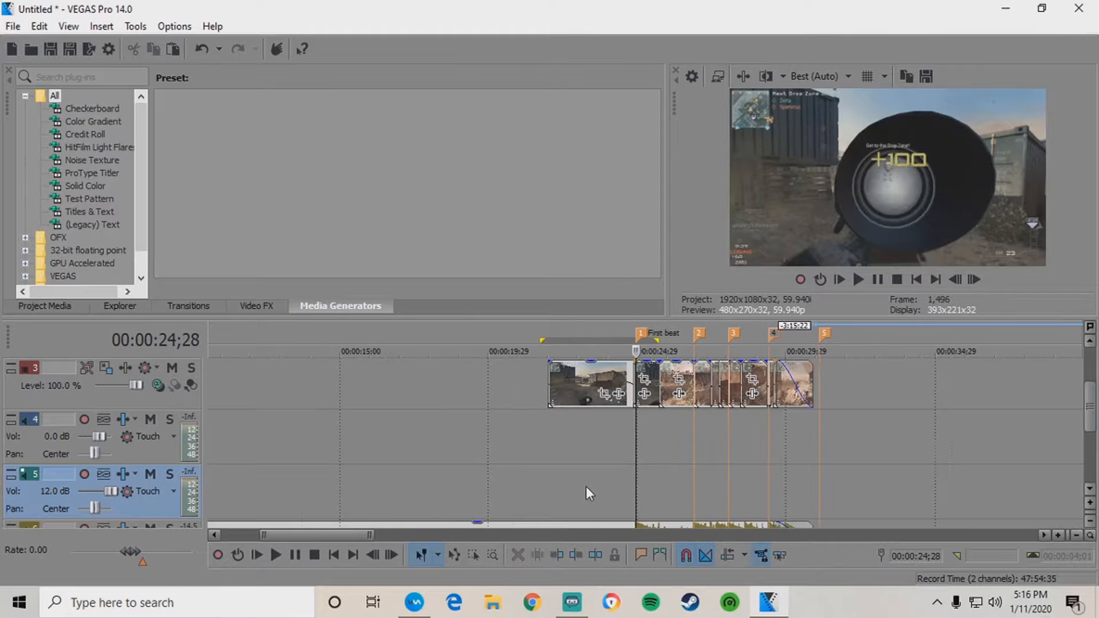
right_click(641, 489)
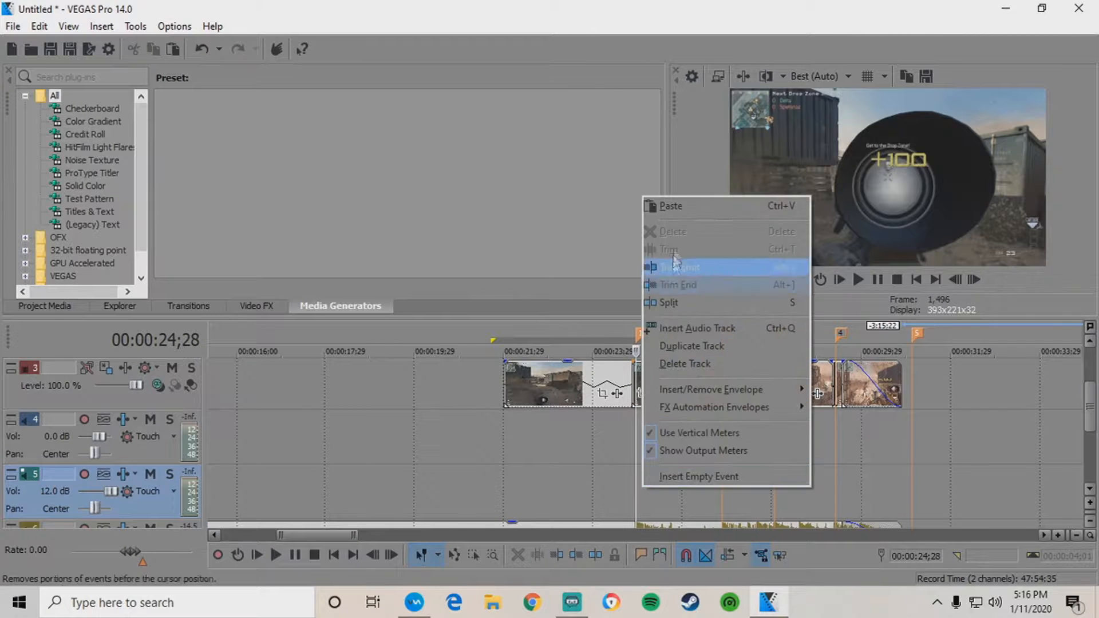
left_click(682, 211)
right_click(726, 491)
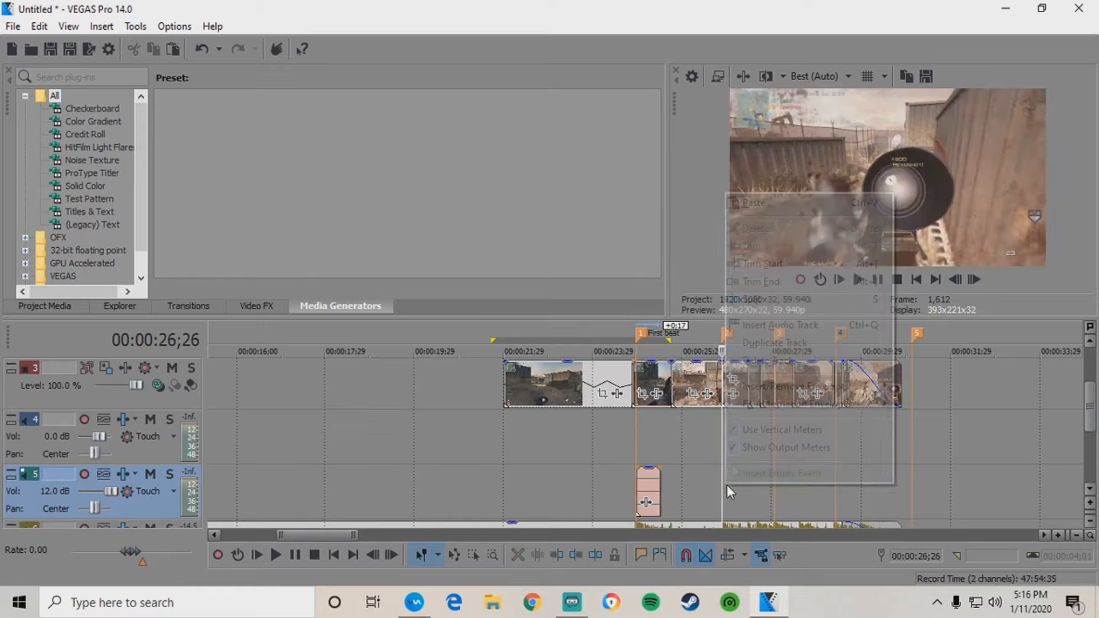
left_click(747, 206)
right_click(778, 488)
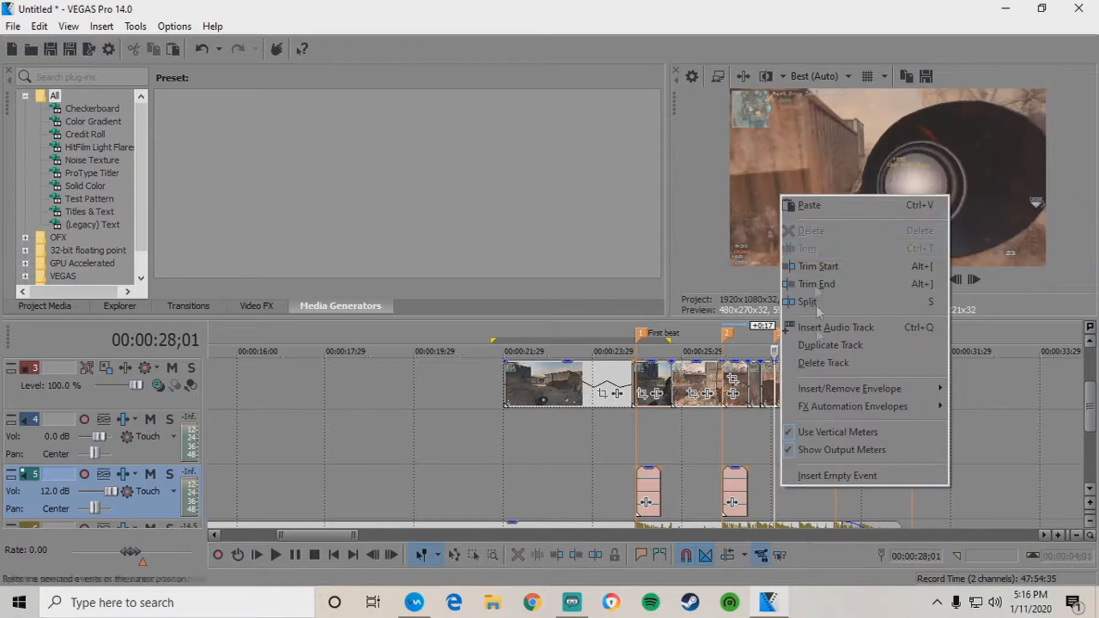
left_click(817, 206)
right_click(839, 479)
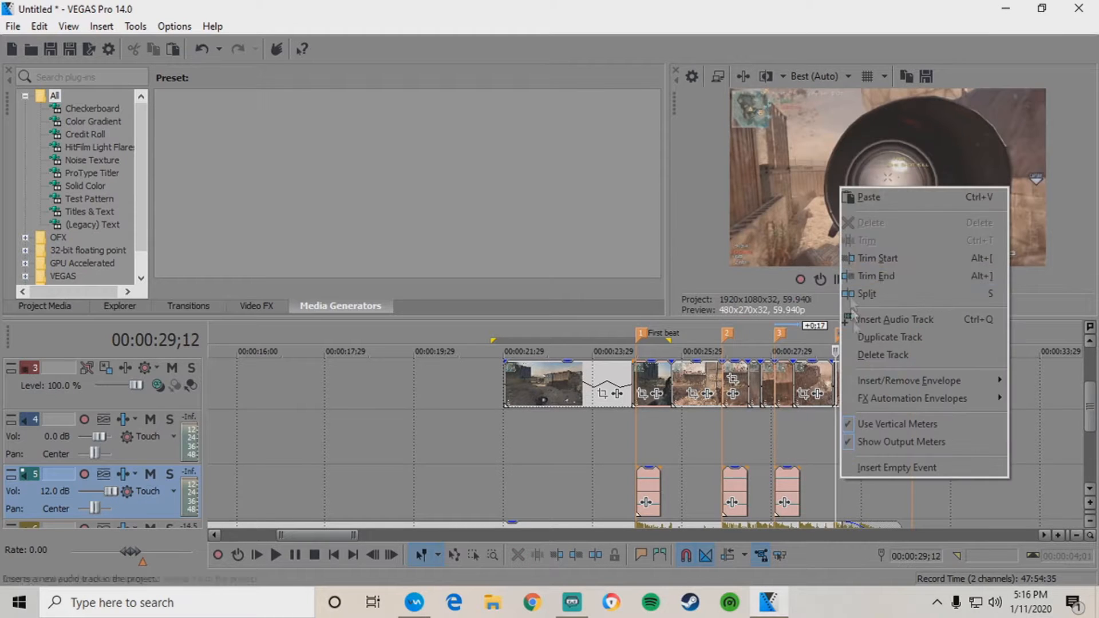
left_click(863, 206)
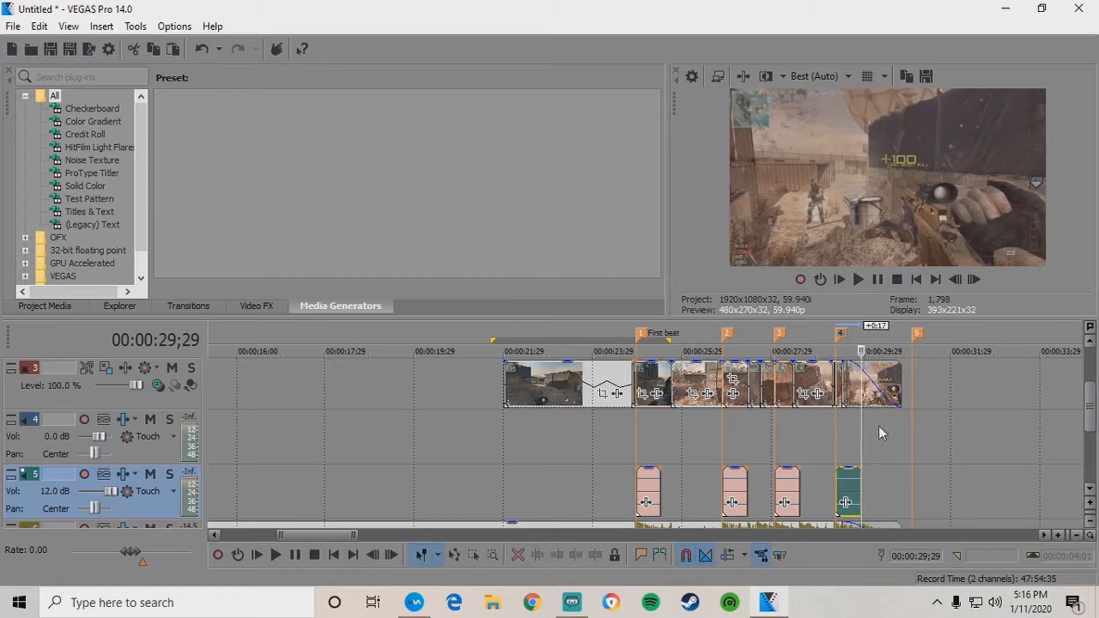
Select the range from 00:00:19;27 to 00:00:31;24 and play back the whole montage to check it
scroll(878, 426, "down", 3)
left_click_drag(691, 438, 337, 449)
left_click(336, 450)
key("space")
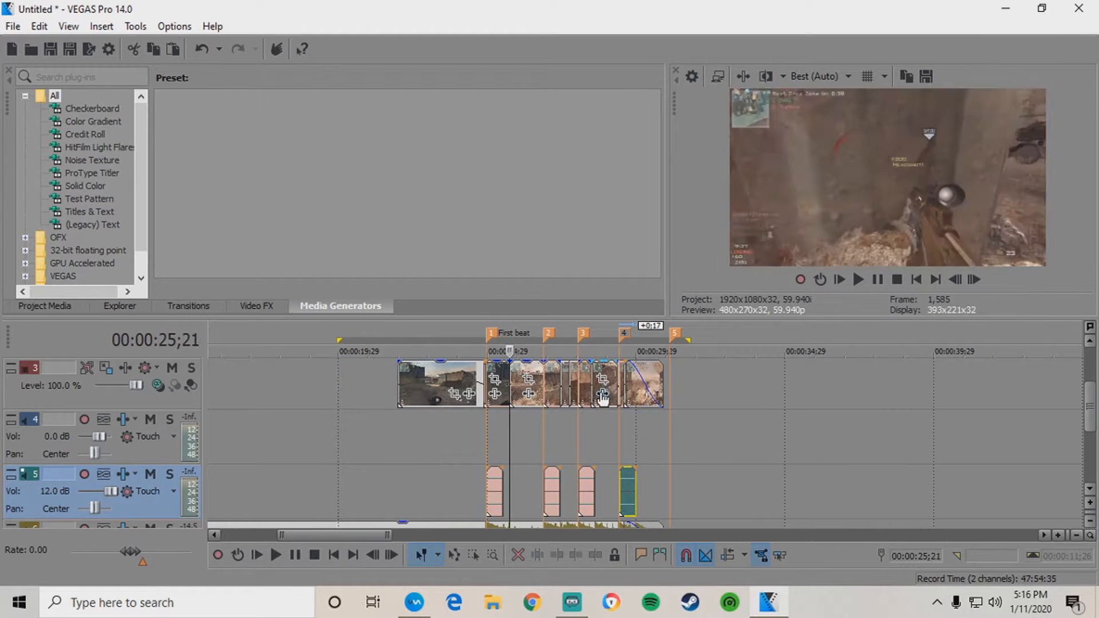
key("space")
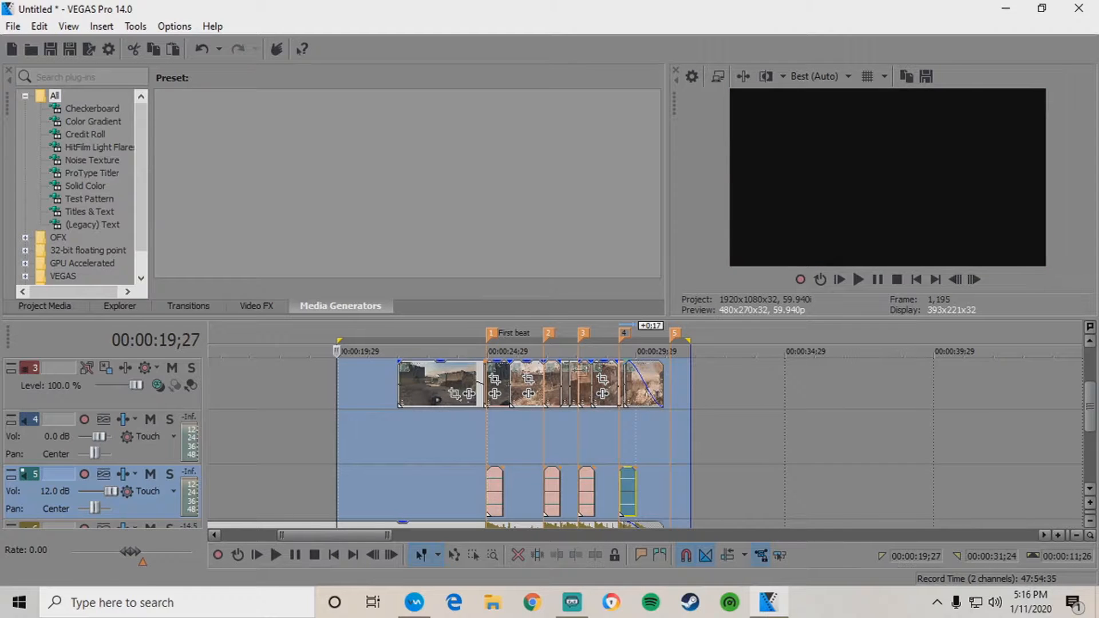
left_click(857, 280)
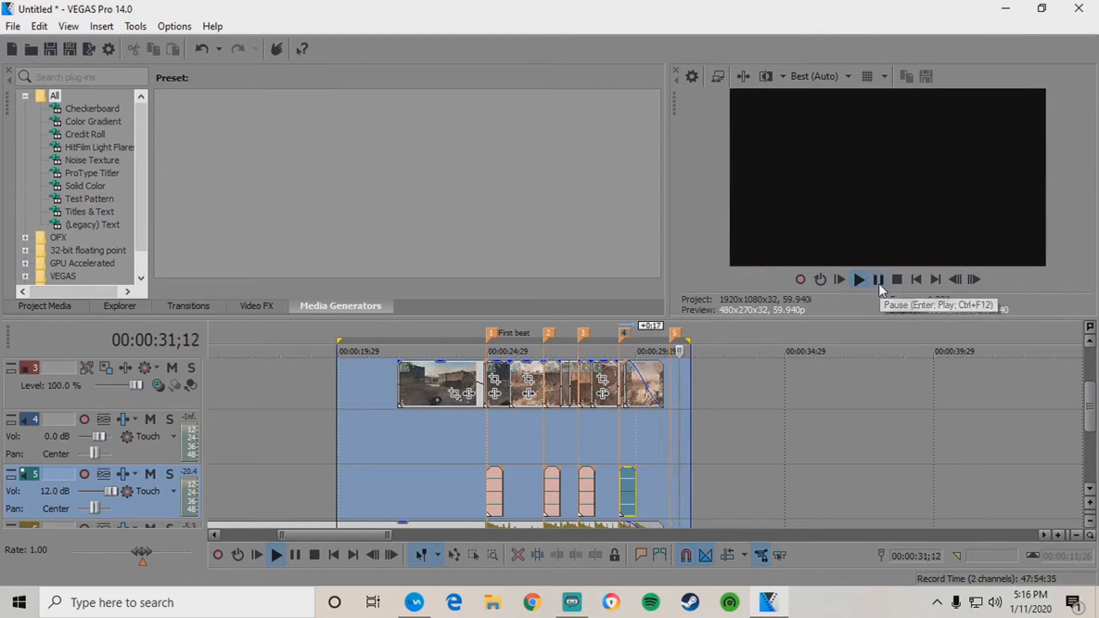
left_click(877, 280)
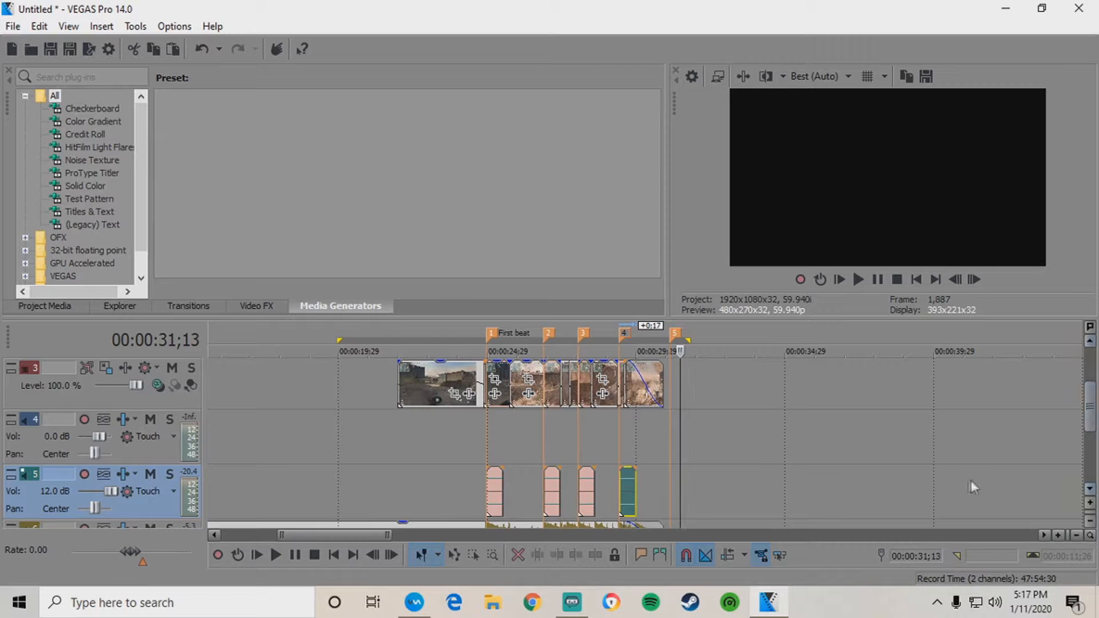
left_click(650, 391)
scroll(650, 391, "up", 2)
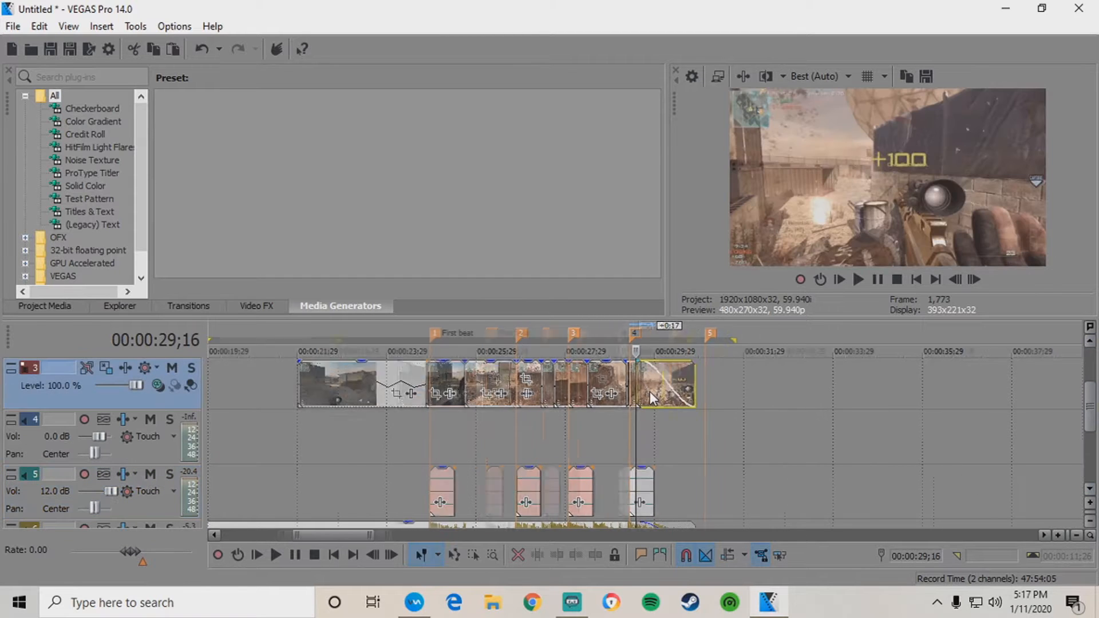
scroll(661, 408, "up", 2)
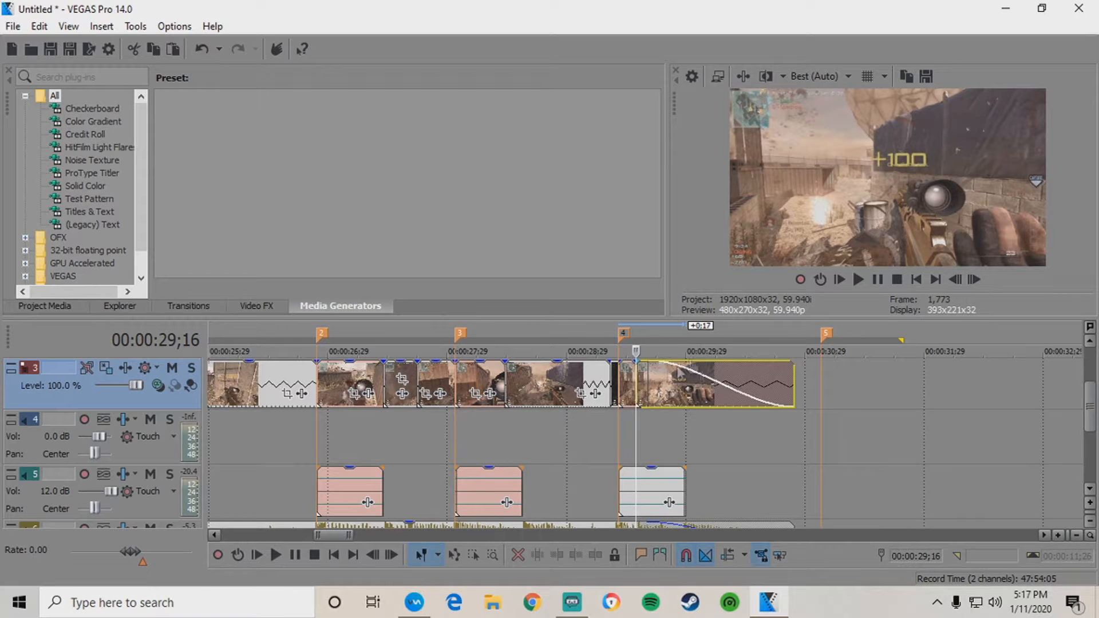
scroll(818, 448, "down", 2)
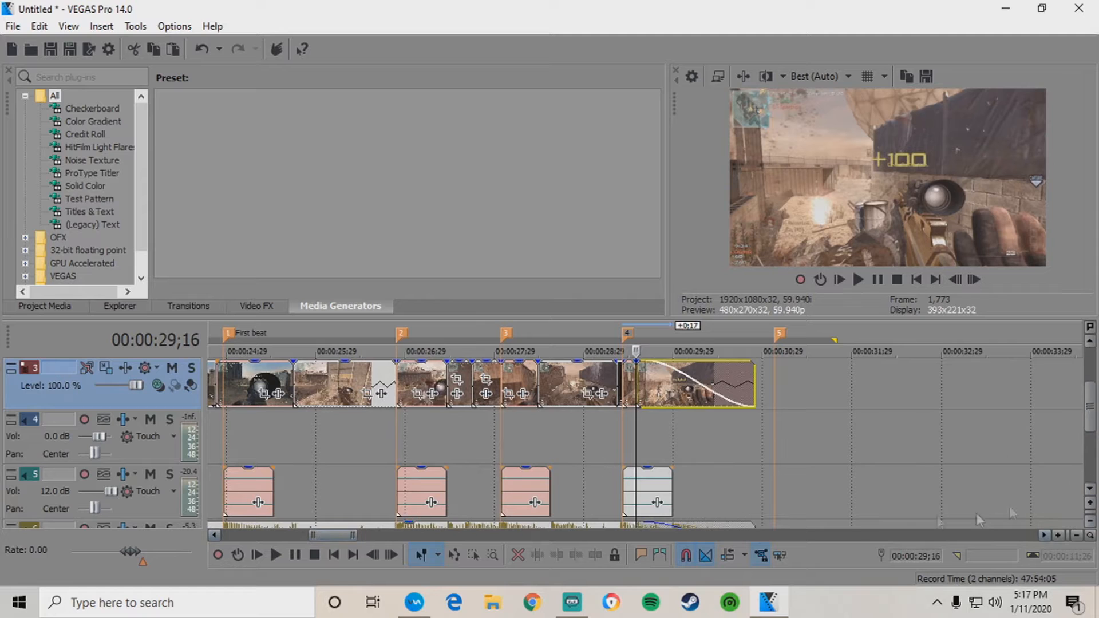
scroll(500, 448, "down", 3)
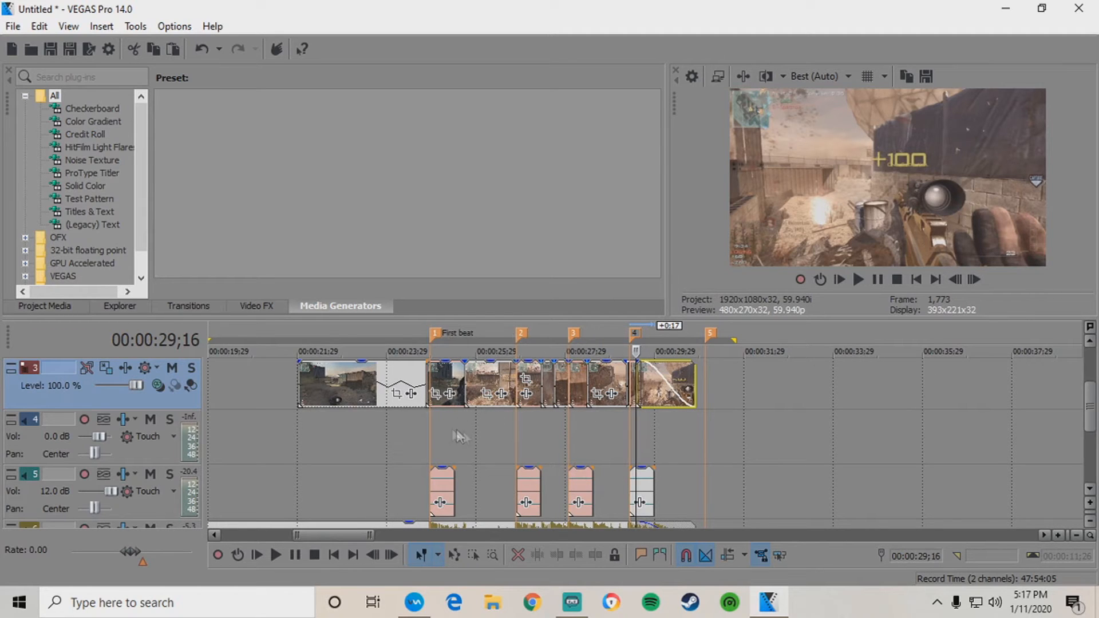
scroll(396, 444, "down", 2)
scroll(396, 442, "down", 1)
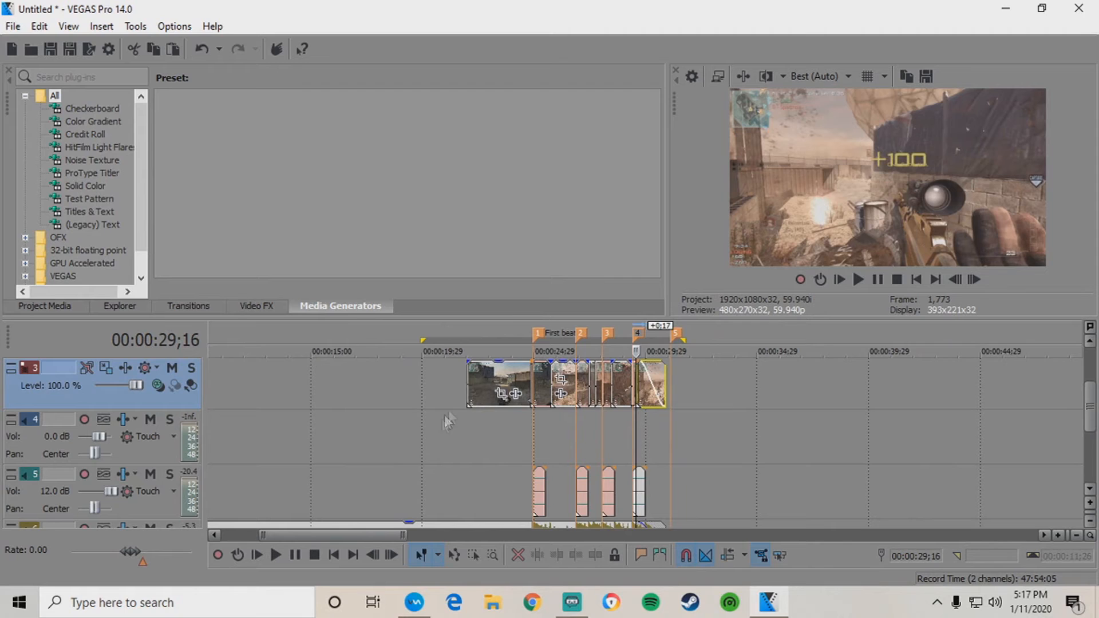